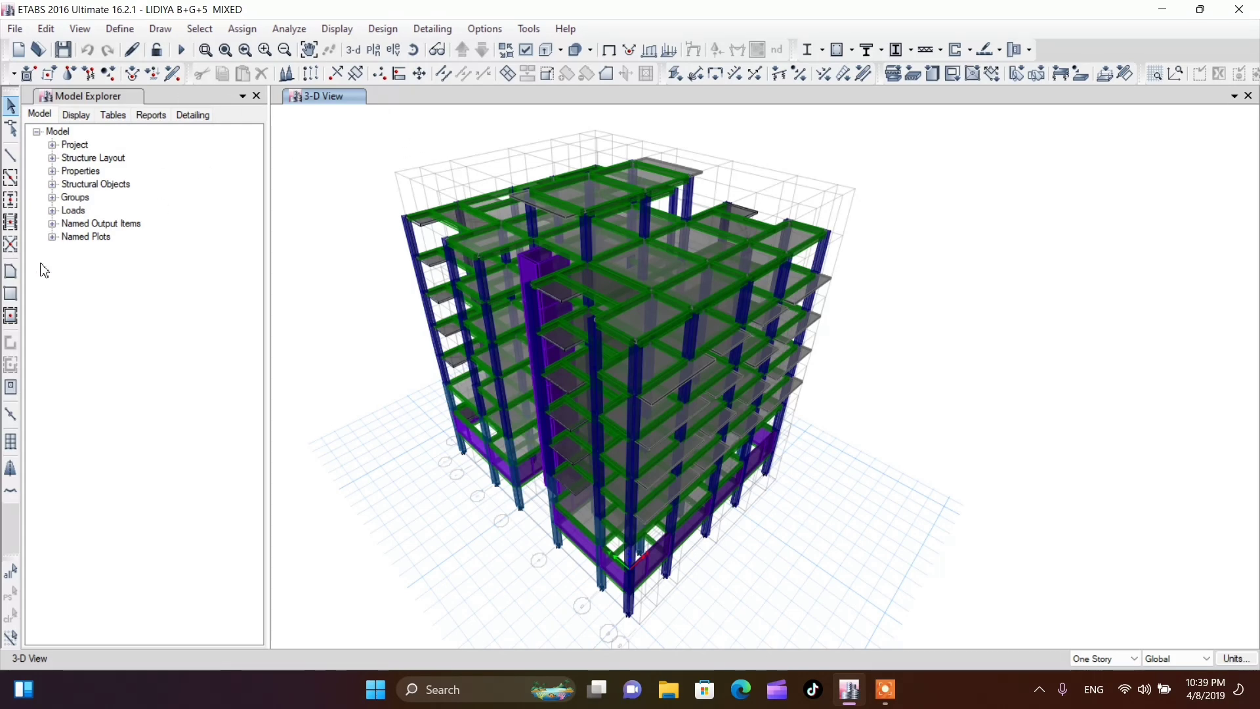
Show the plan view of the 1st story
left_click(373, 49)
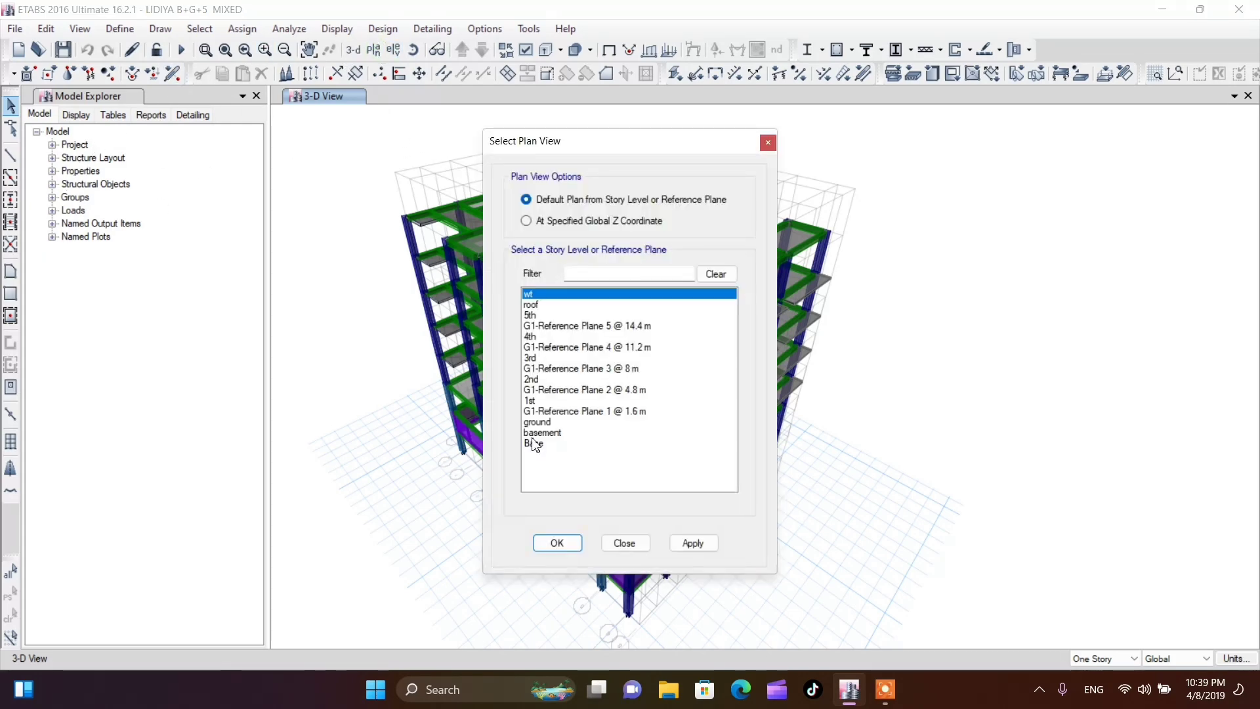
left_click(538, 401)
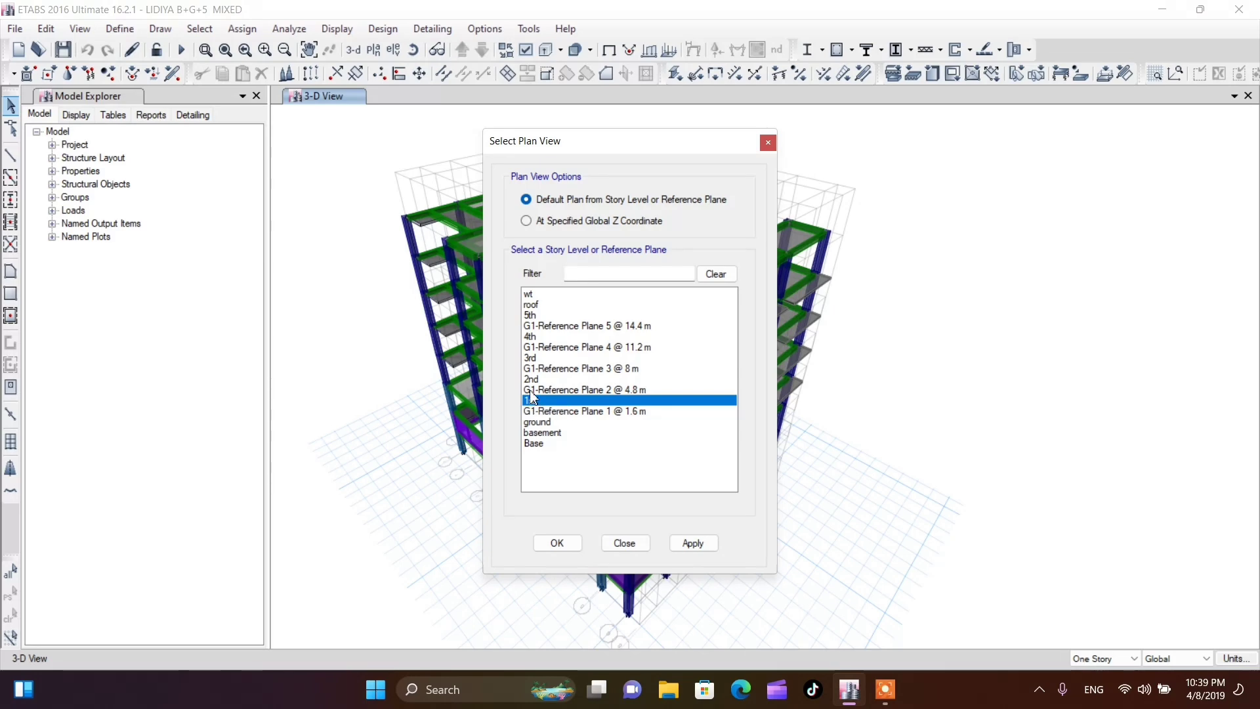
left_click(557, 543)
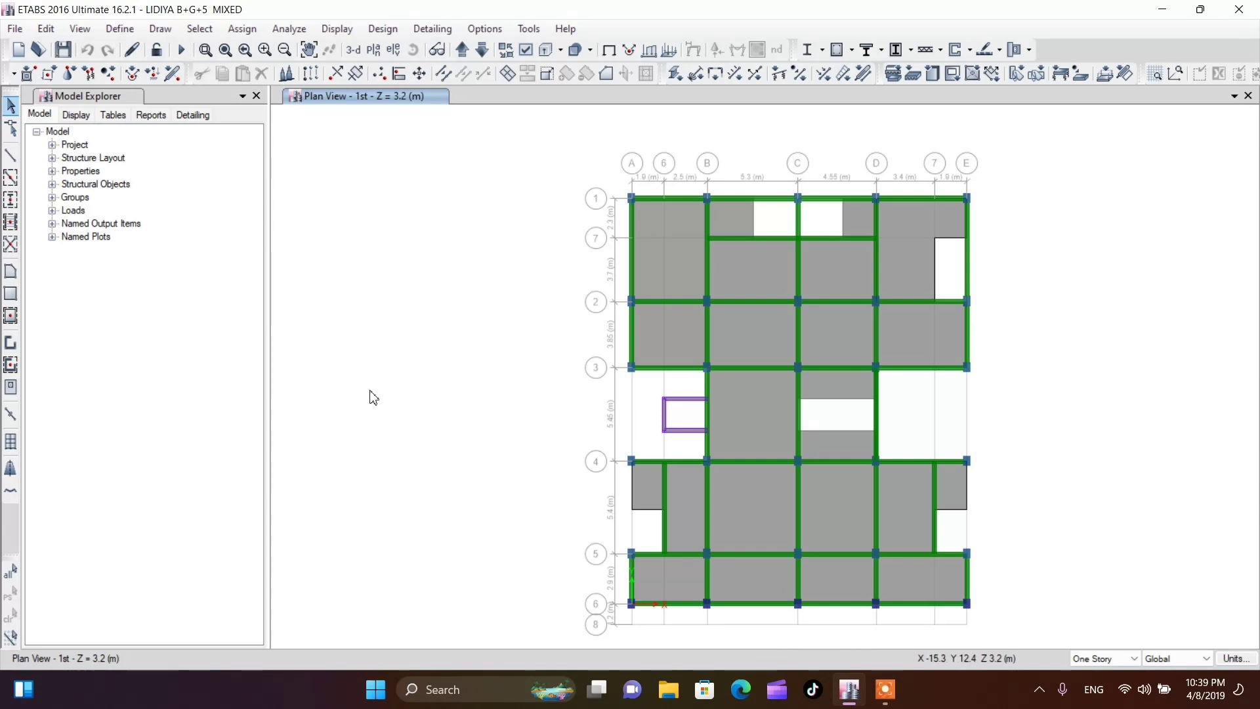
Delete all the floor slab panels on the 1st story plan, leaving the beams, columns and walls
scroll(328, 302, "down", 3)
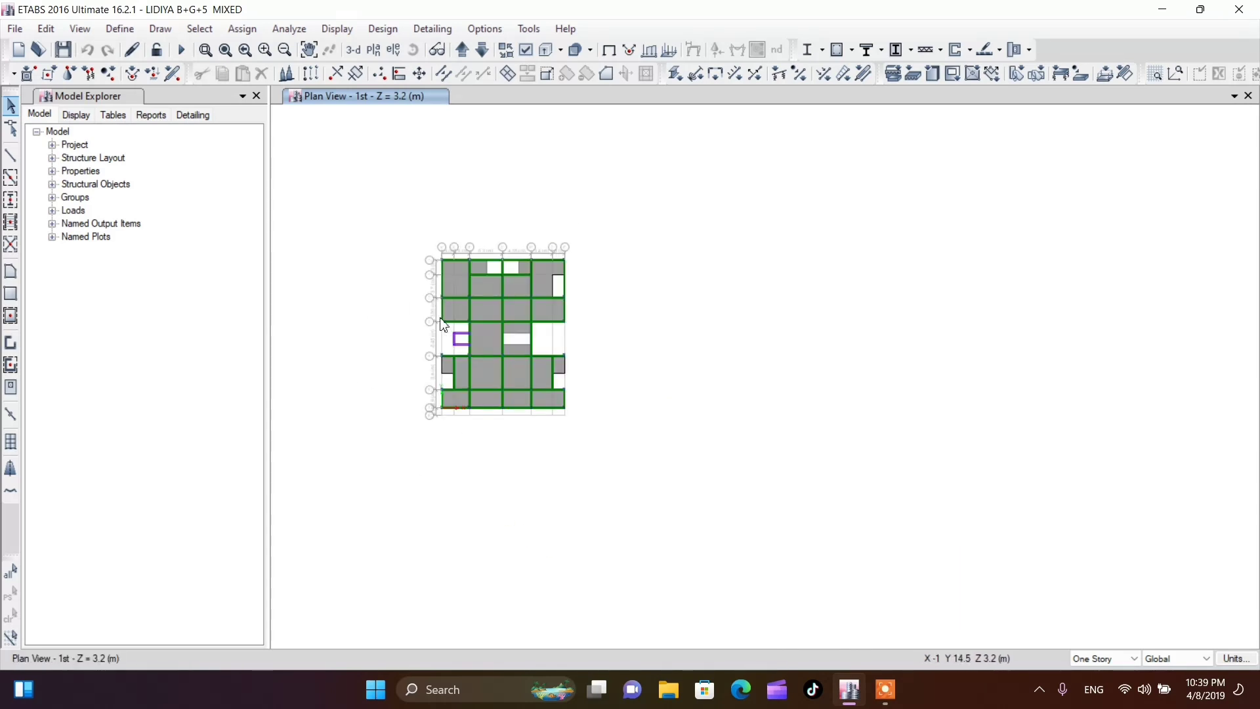
scroll(453, 328, "up", 3)
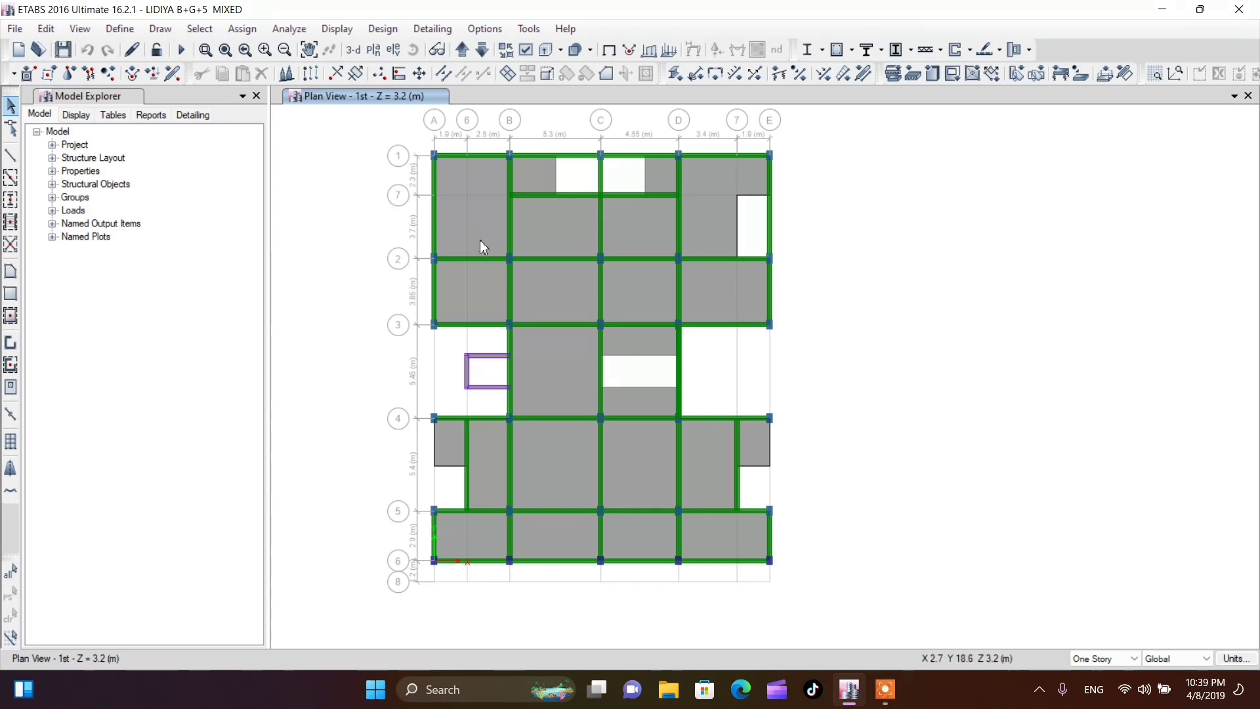
left_click(473, 221)
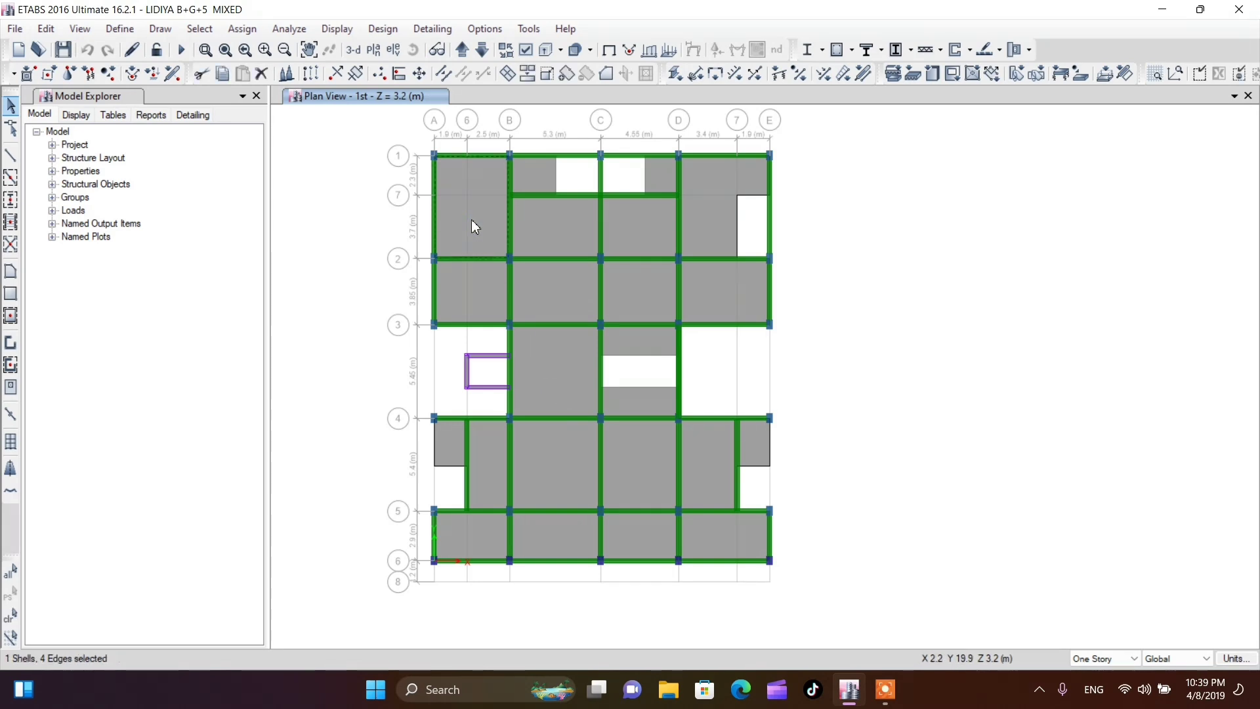
left_click(470, 287)
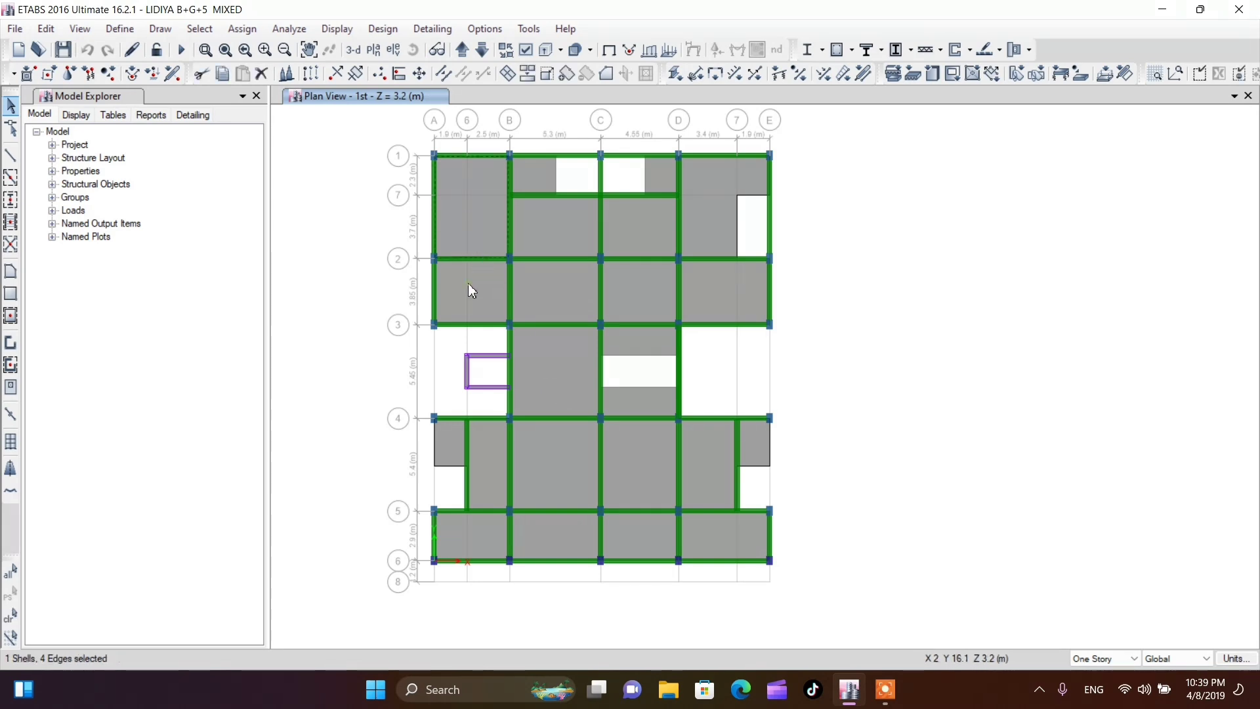
left_click(543, 289)
left_click(547, 229)
left_click(638, 226)
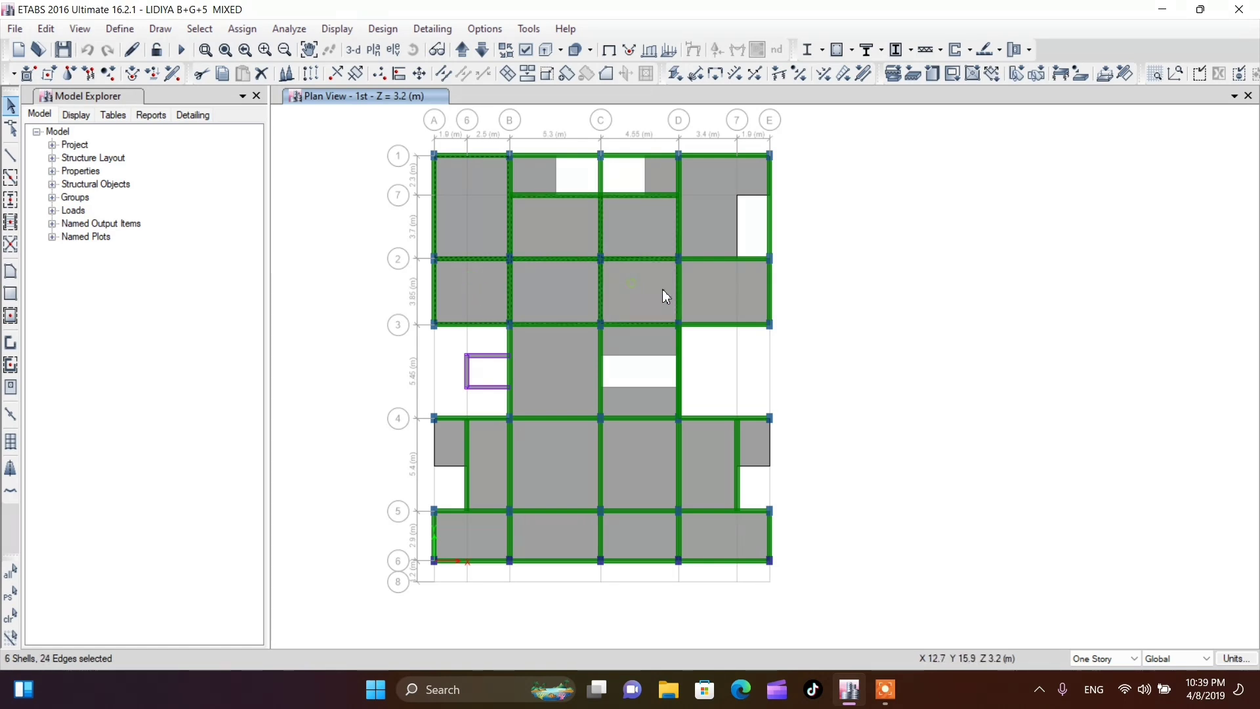
left_click(723, 293)
left_click(707, 226)
left_click(528, 164)
left_click(659, 172)
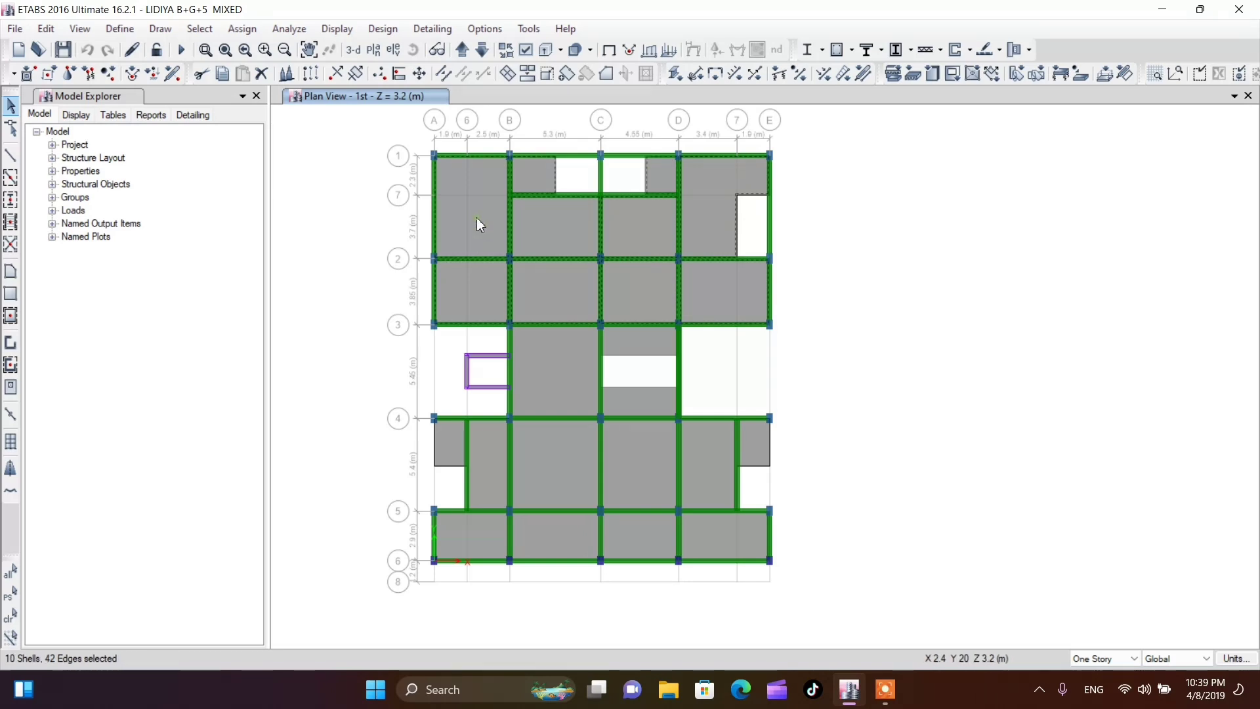
left_click(561, 372)
left_click(624, 392)
left_click(624, 331)
left_click(620, 495)
left_click(709, 459)
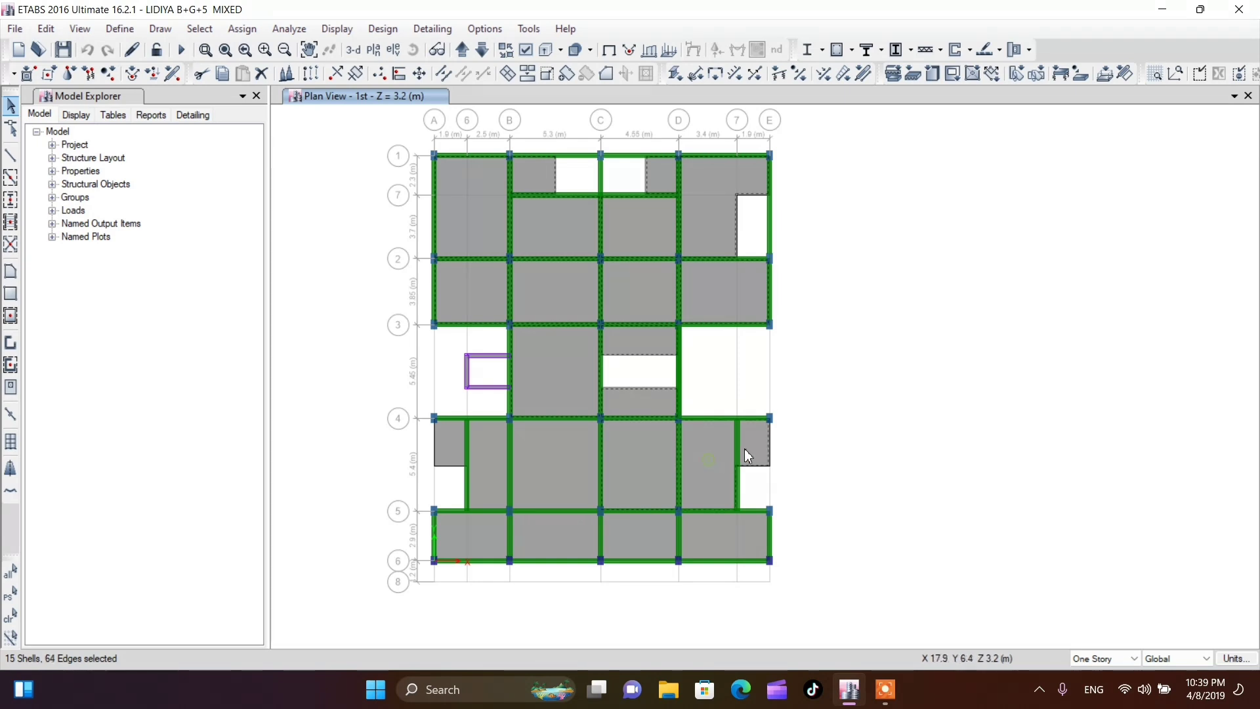
left_click(739, 541)
left_click(624, 534)
left_click(558, 541)
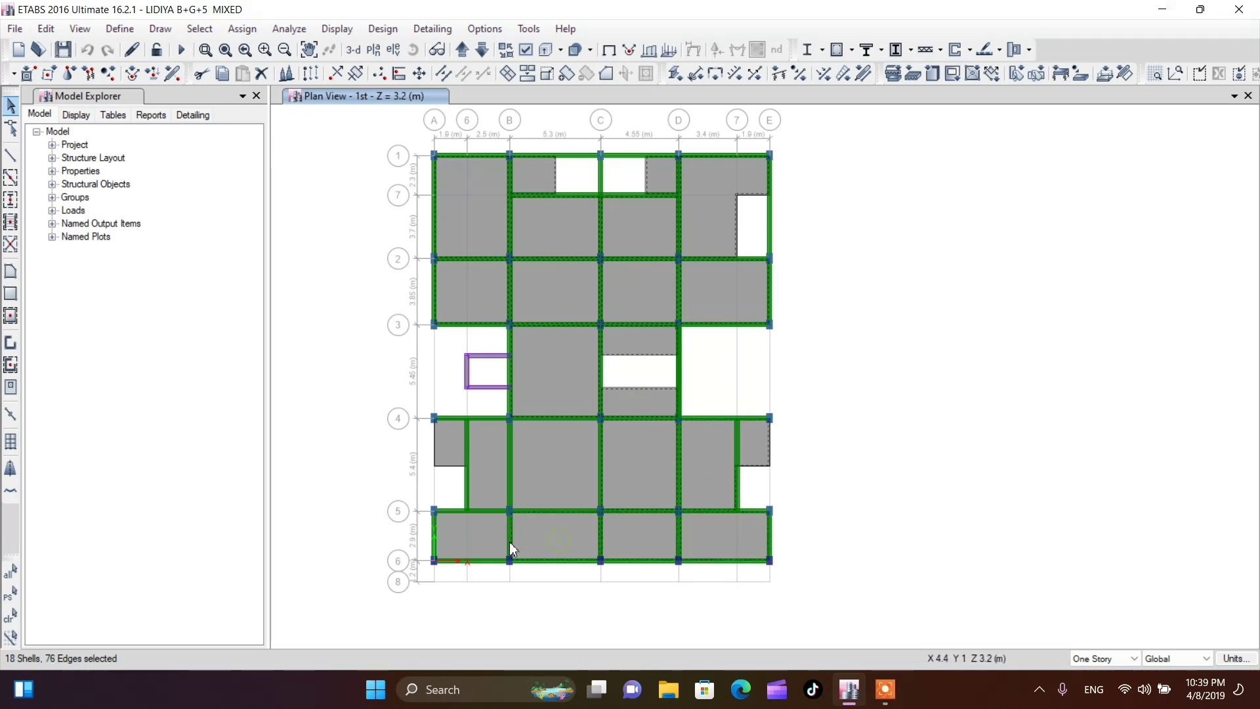
left_click(475, 539)
left_click(474, 537)
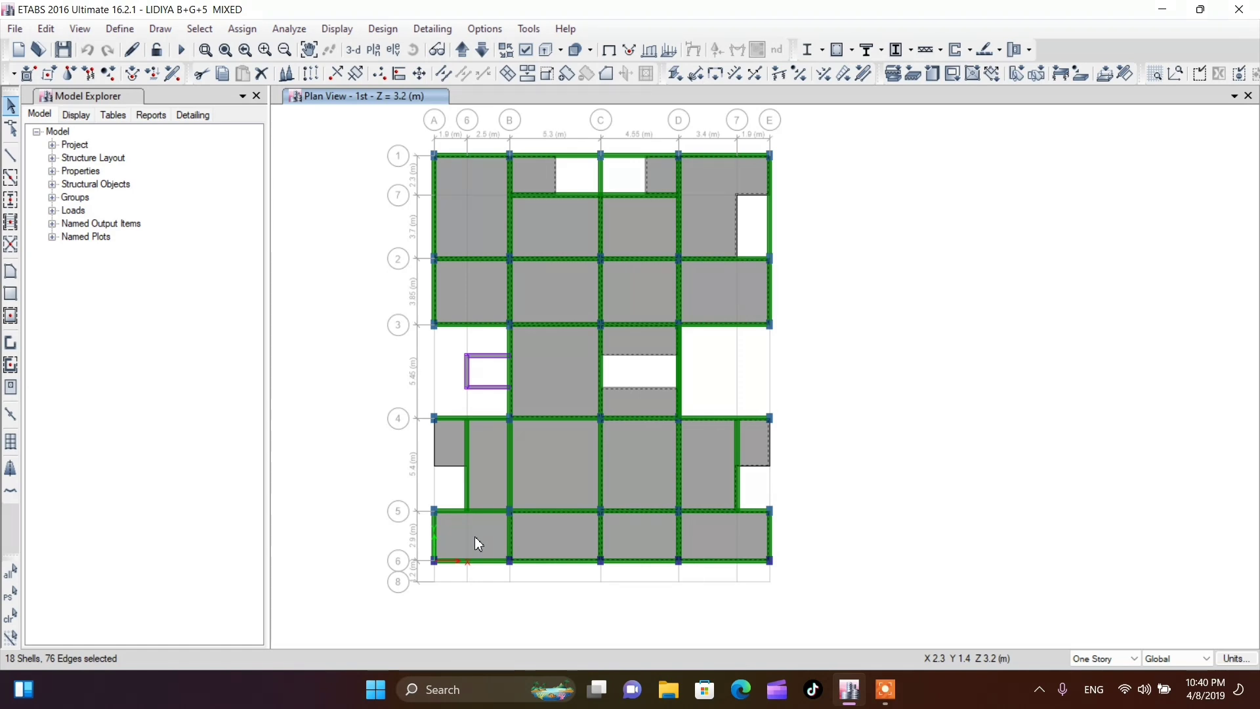
left_click(480, 476)
left_click(446, 444)
left_click(546, 454)
left_click(552, 458)
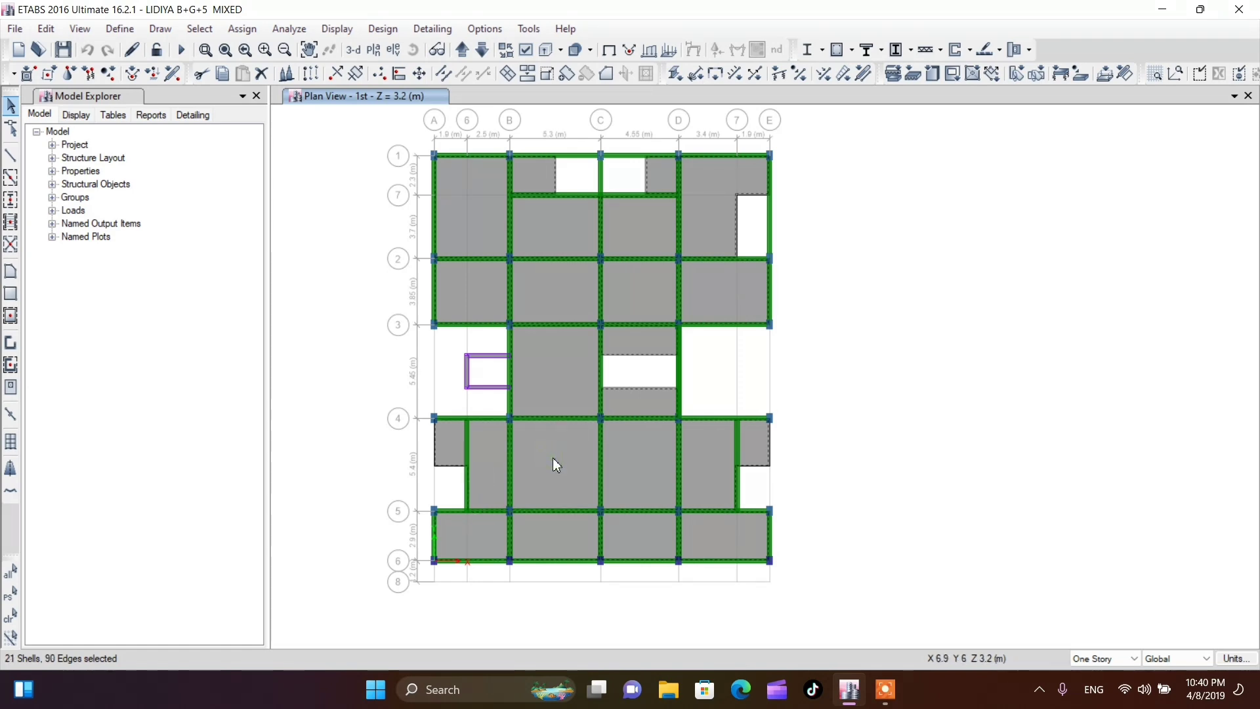
left_click(261, 73)
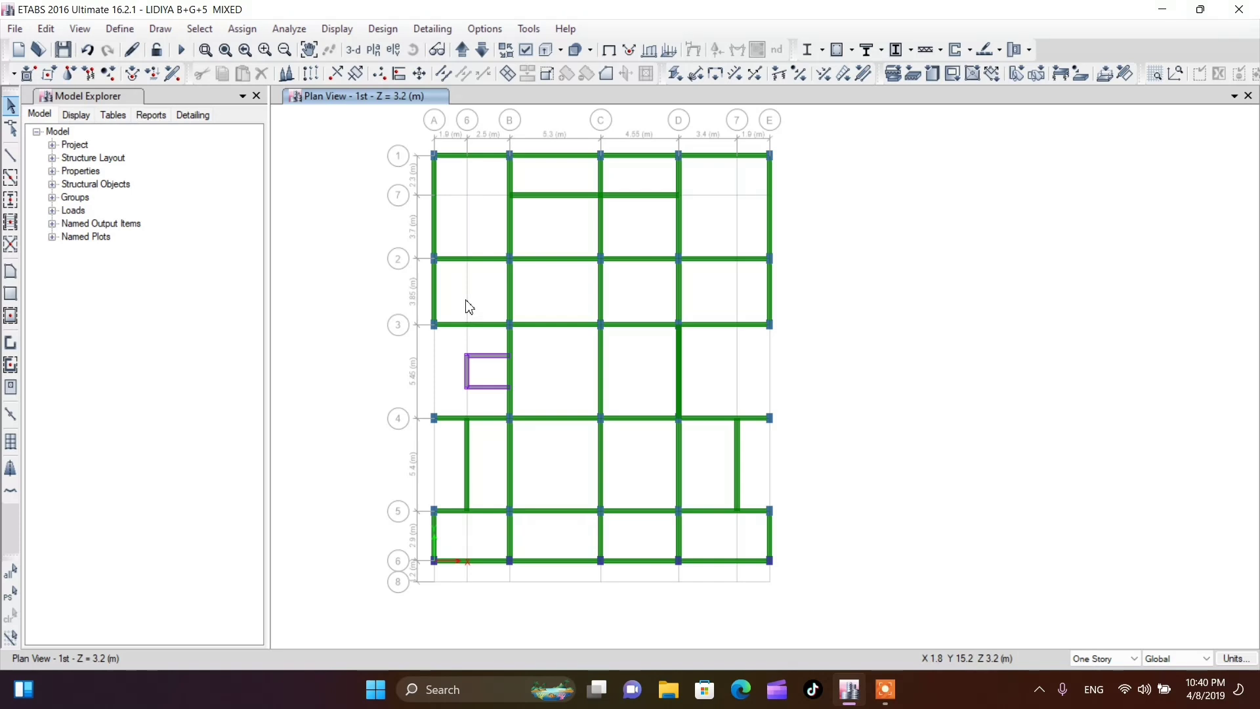
Check the section property assigned to the 1st story beam on grid 2 between grids A and B
left_click(477, 262)
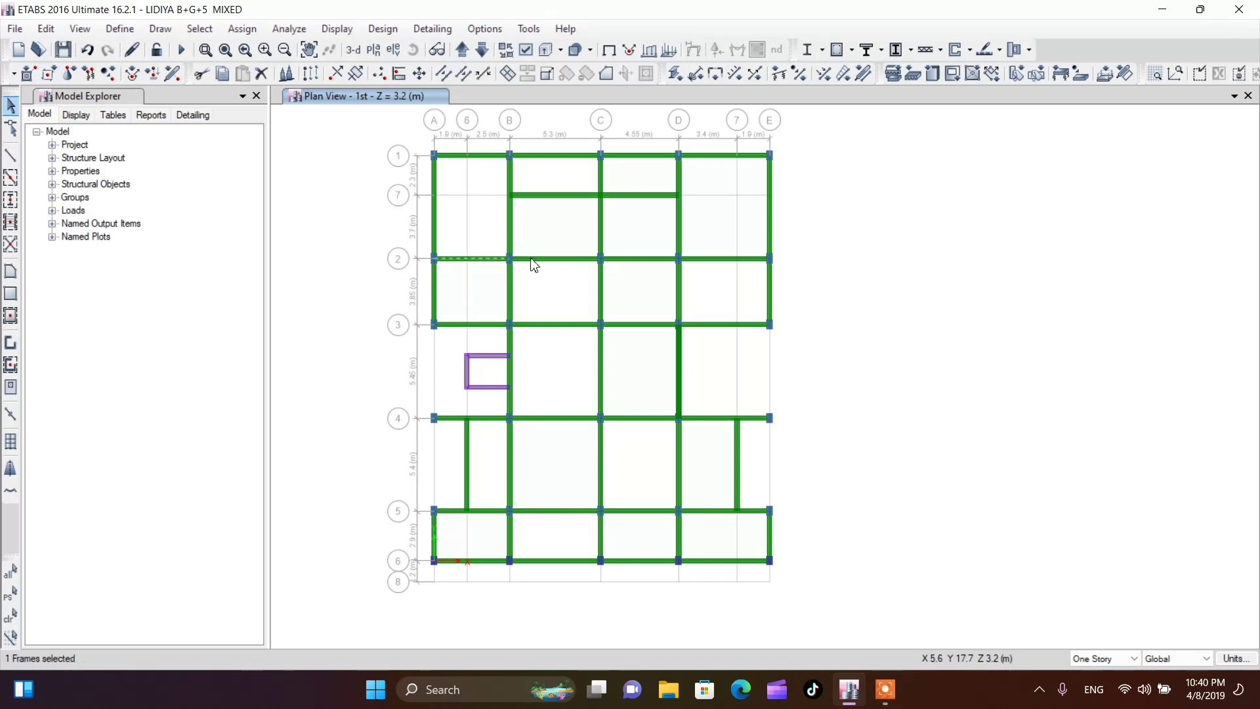
left_click(473, 261)
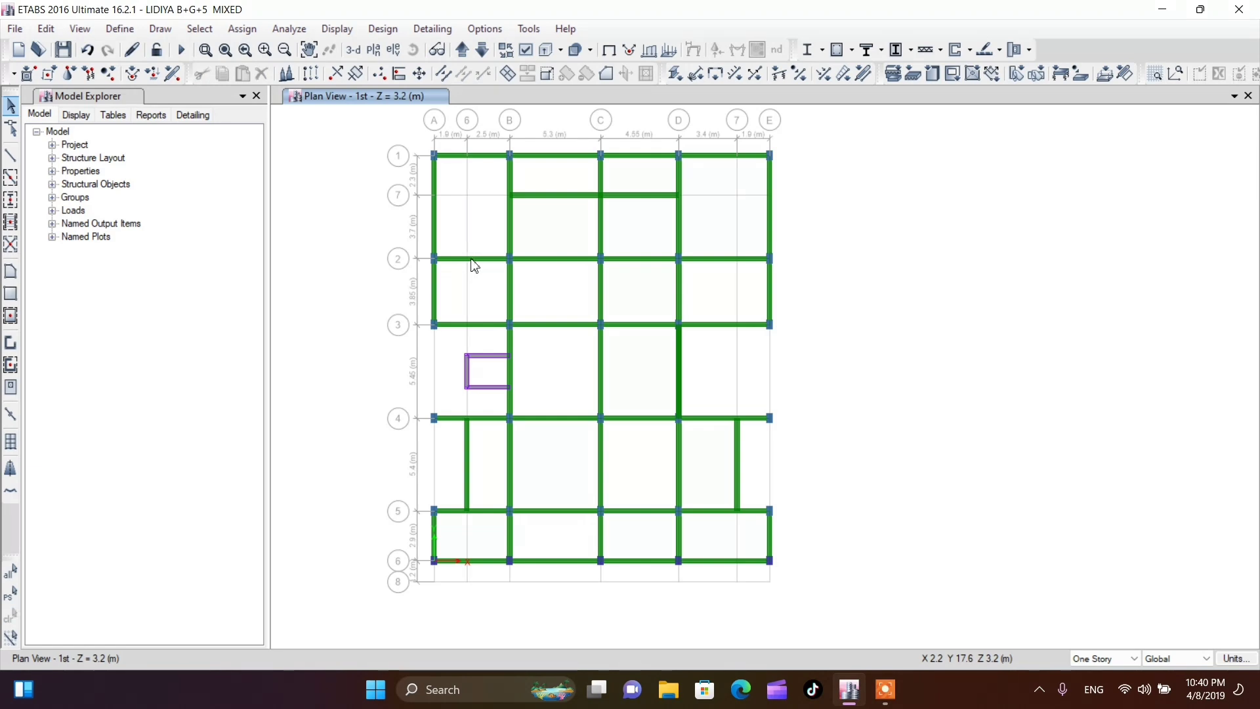
left_click(472, 261)
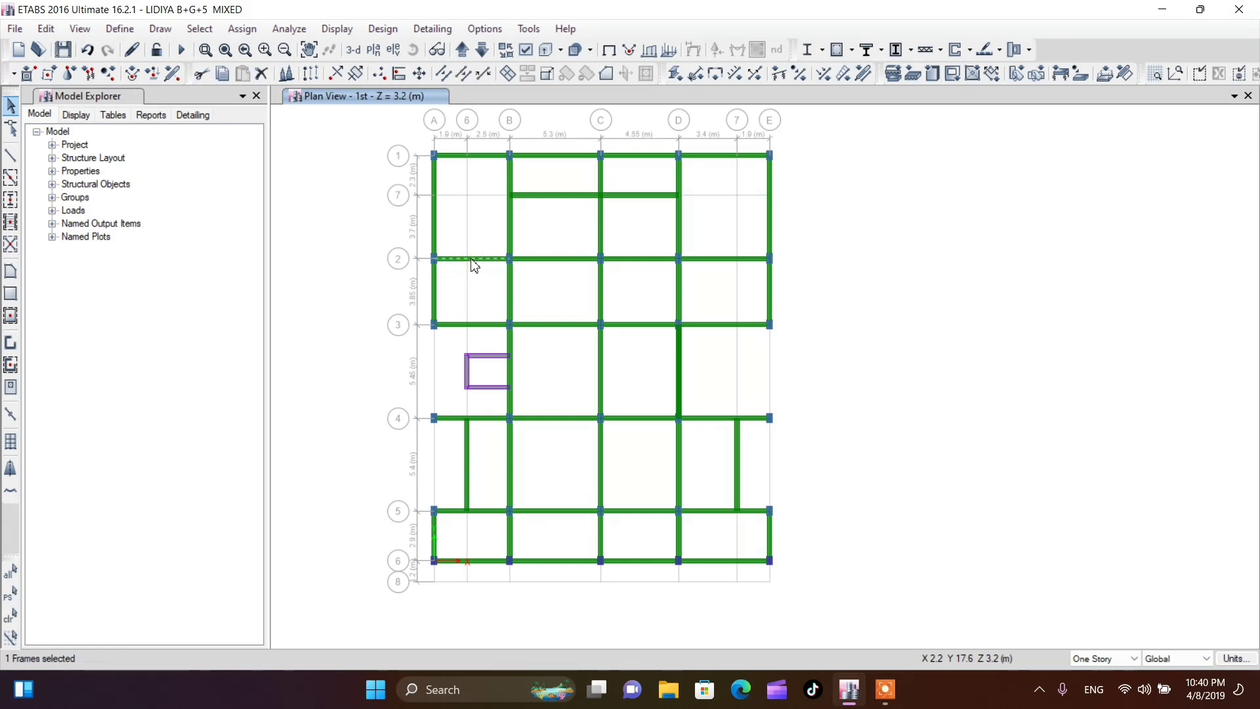
right_click(472, 260)
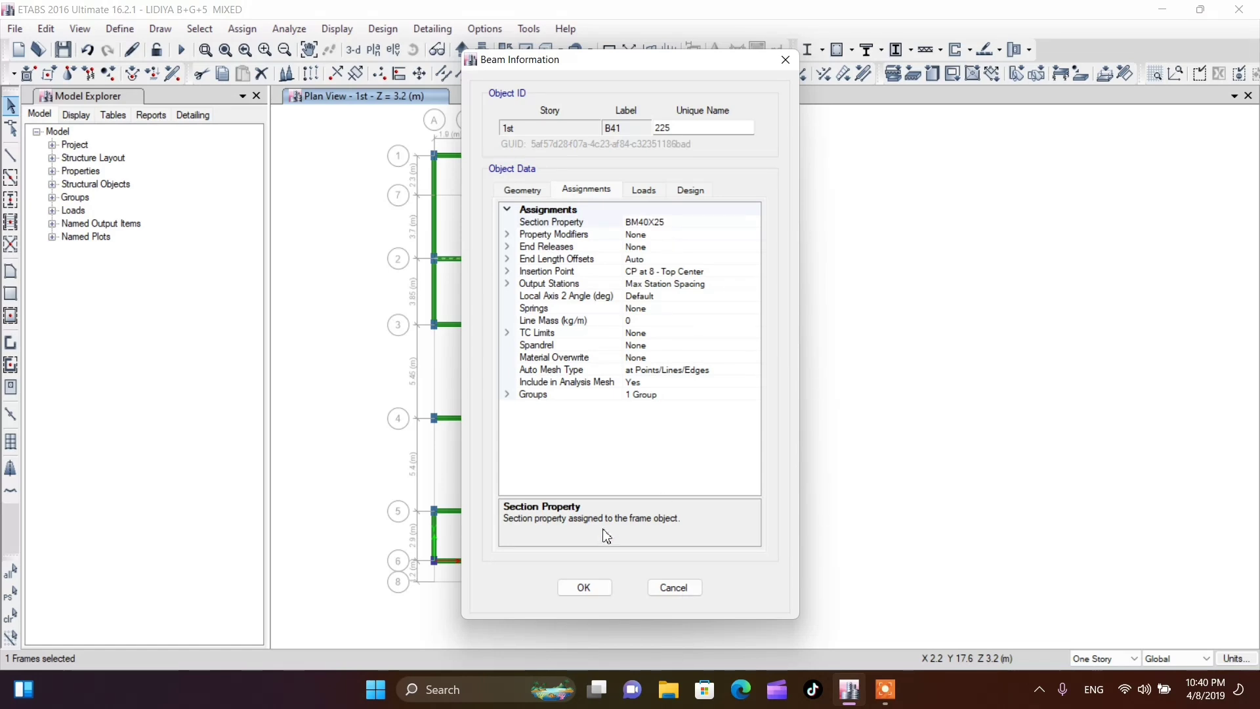
left_click(579, 586)
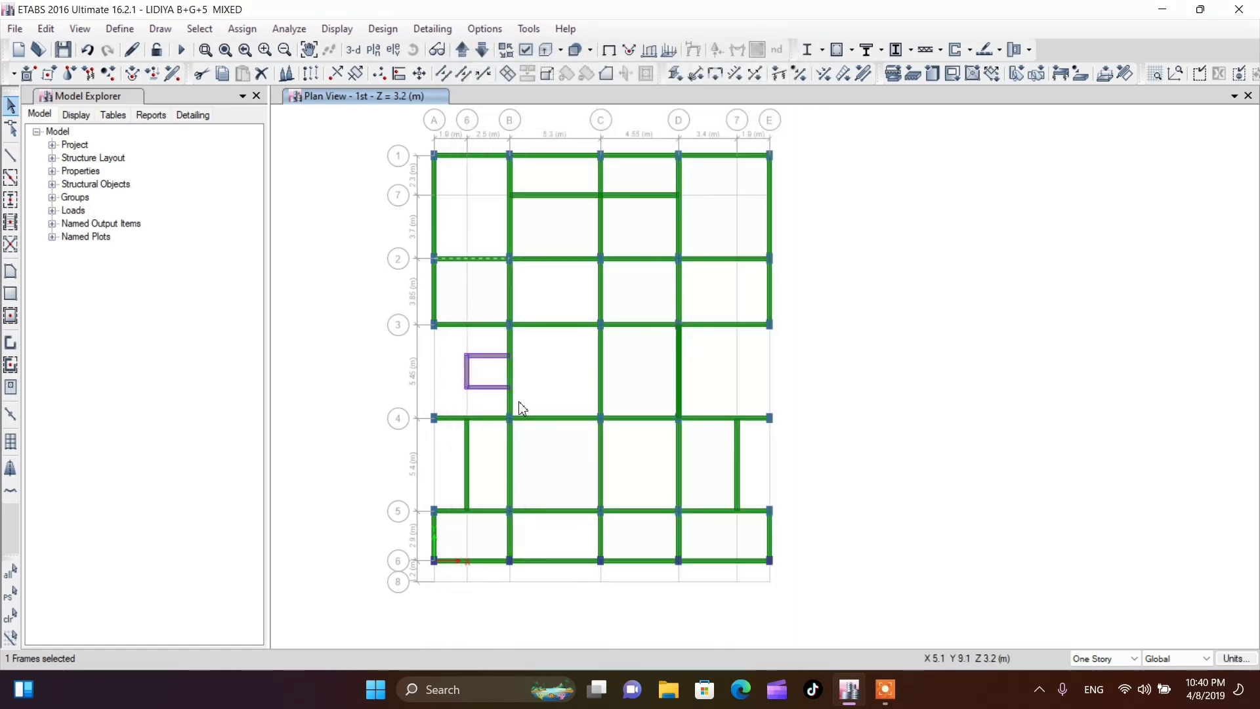
left_click(463, 264)
Rename the BM40X25 frame section as BM30X60
left_click(119, 29)
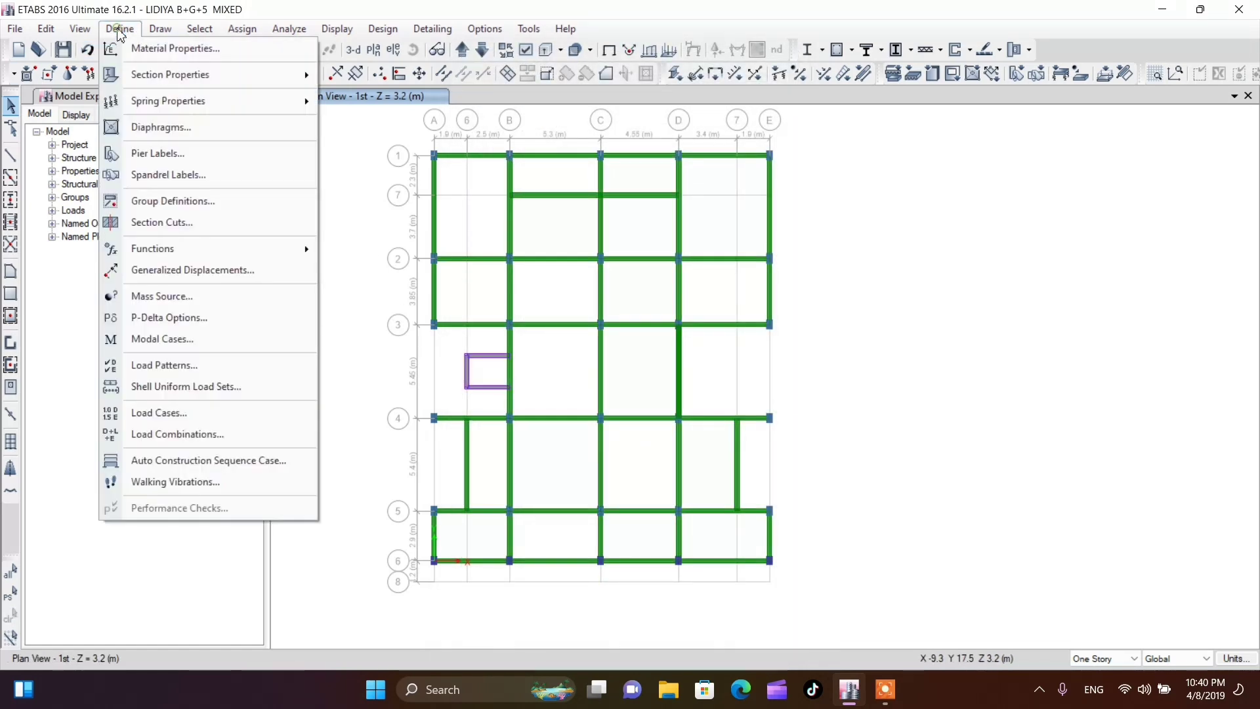
mouse_move(131, 77)
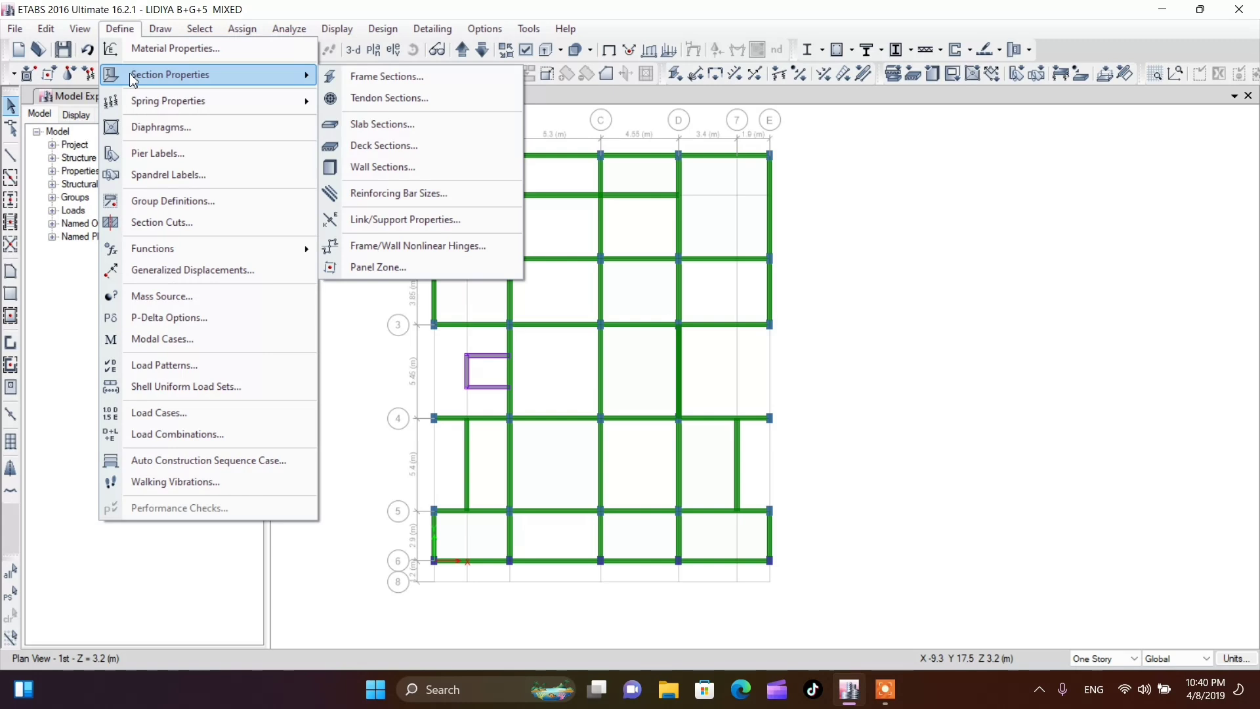
left_click(419, 84)
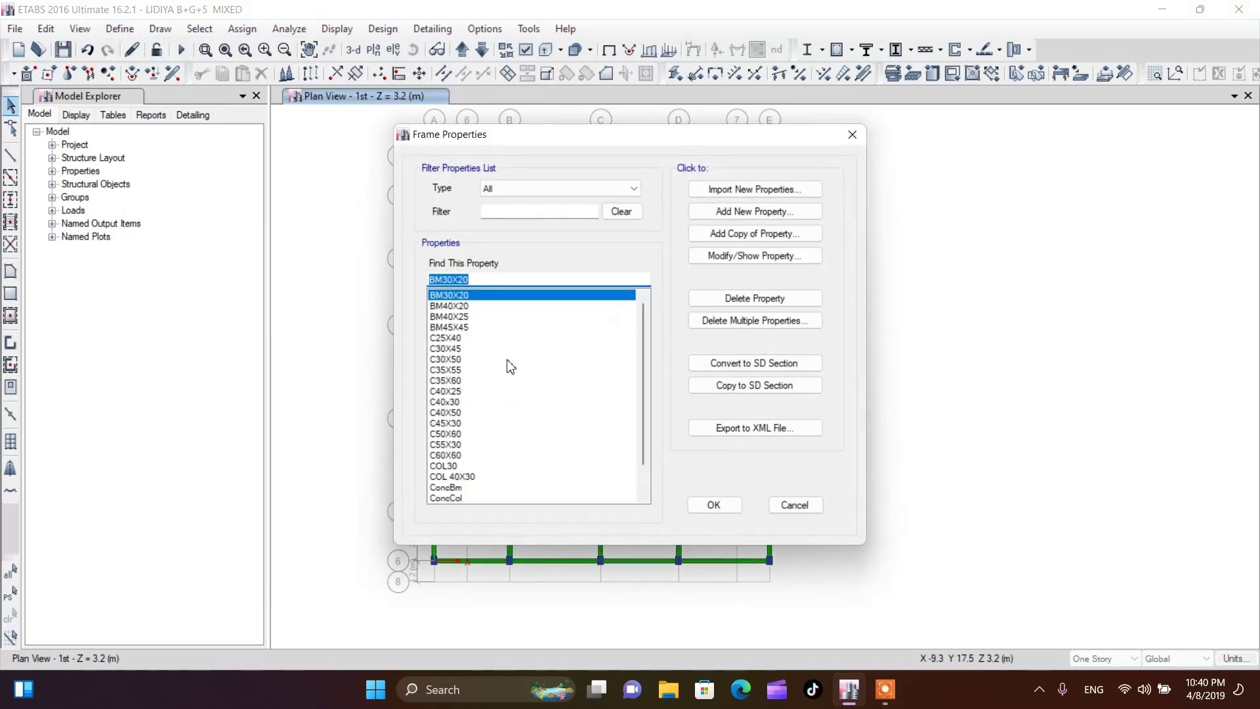
left_click(458, 318)
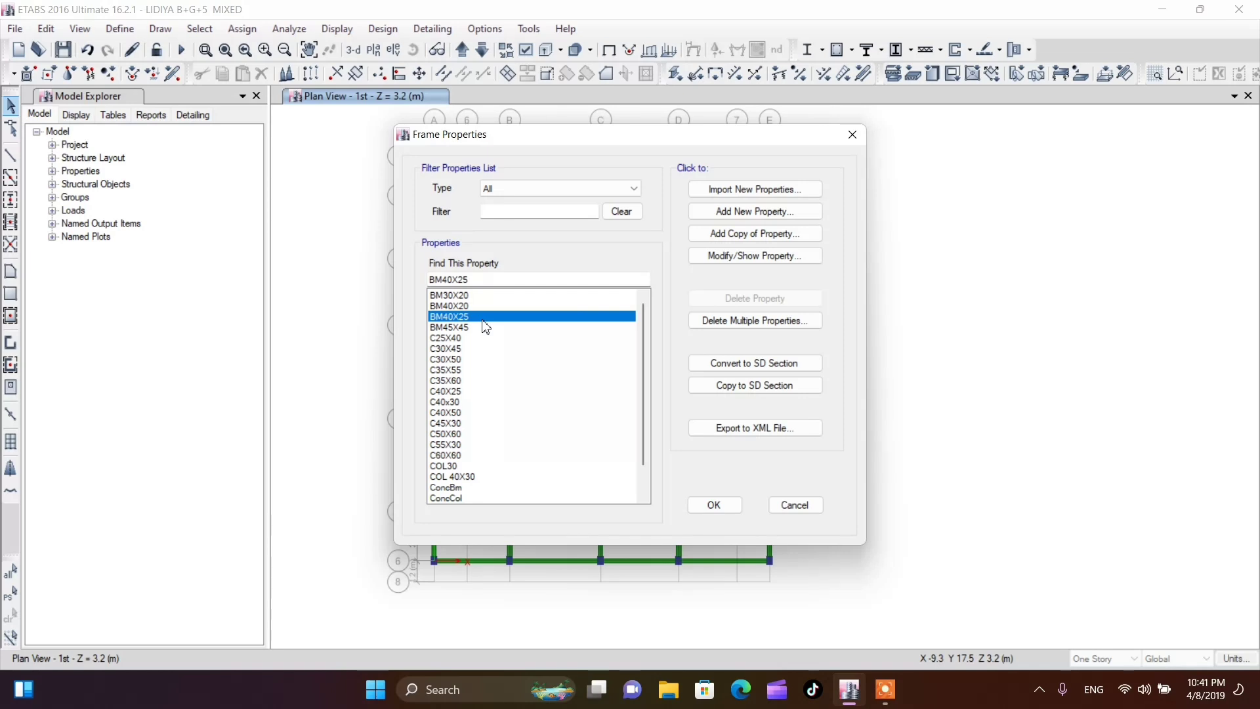
left_click(741, 256)
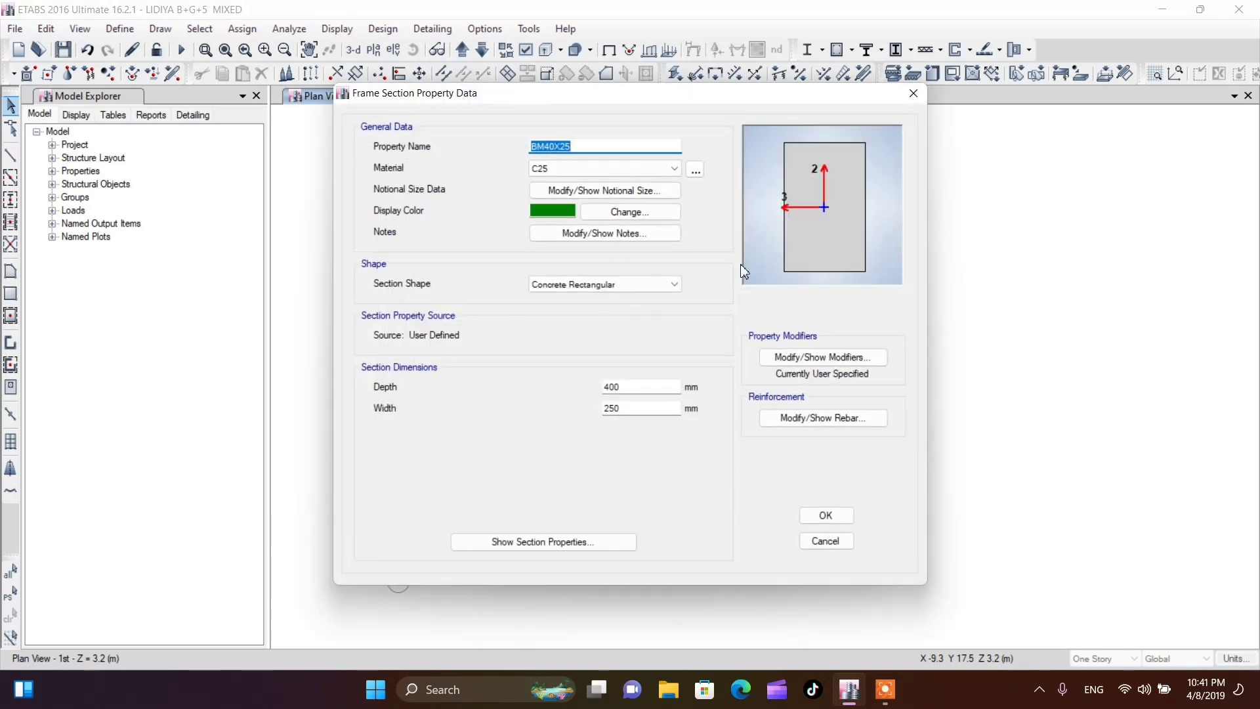
left_click(556, 147)
key("BackSpace")
key("BackSpace")
type("30")
key("BackSpace")
key("BackSpace")
type("60")
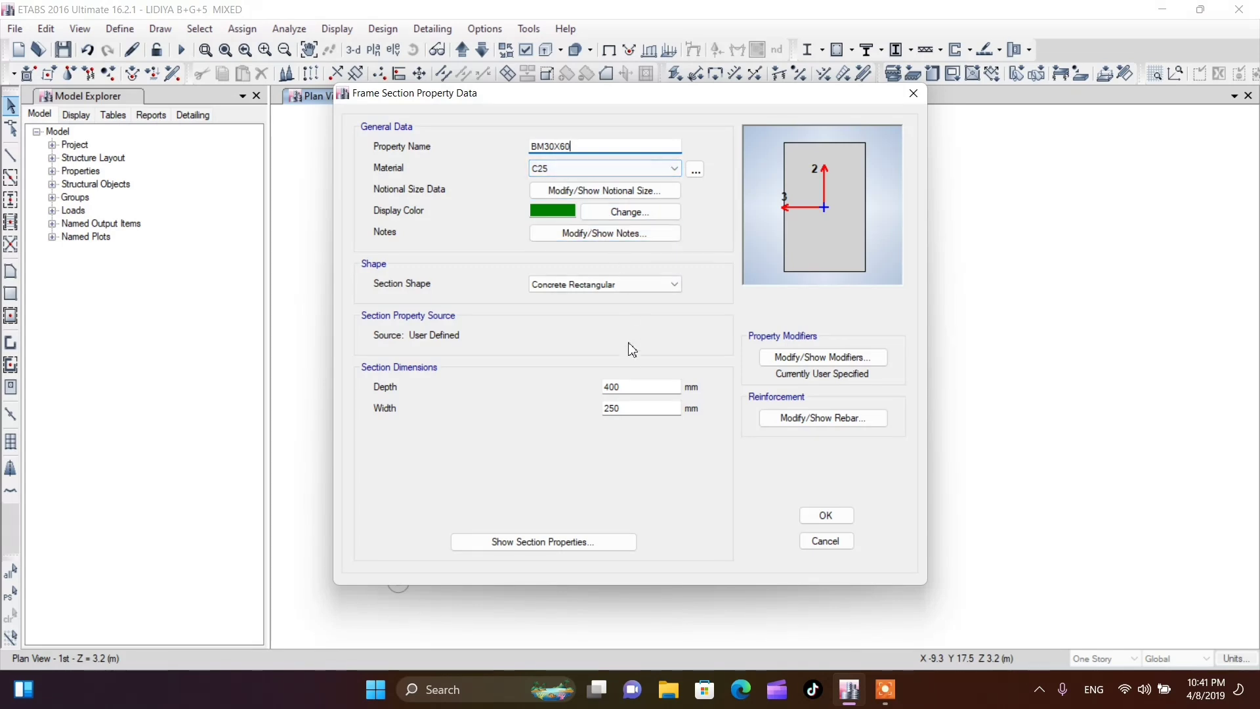
Set the BM30X60 section's depth to 300 mm and width to 600 mm, and accept the frame properties
left_click_drag(624, 387, 589, 410)
type("3")
type("600")
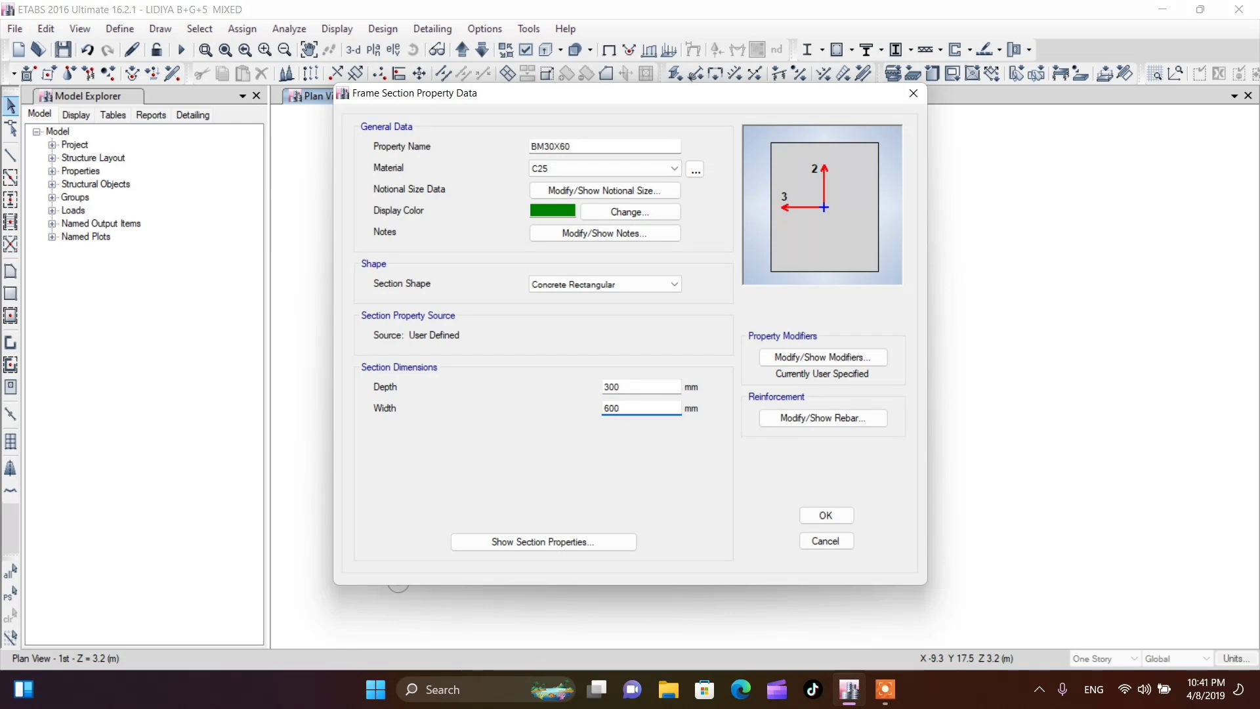
left_click(822, 516)
left_click(717, 509)
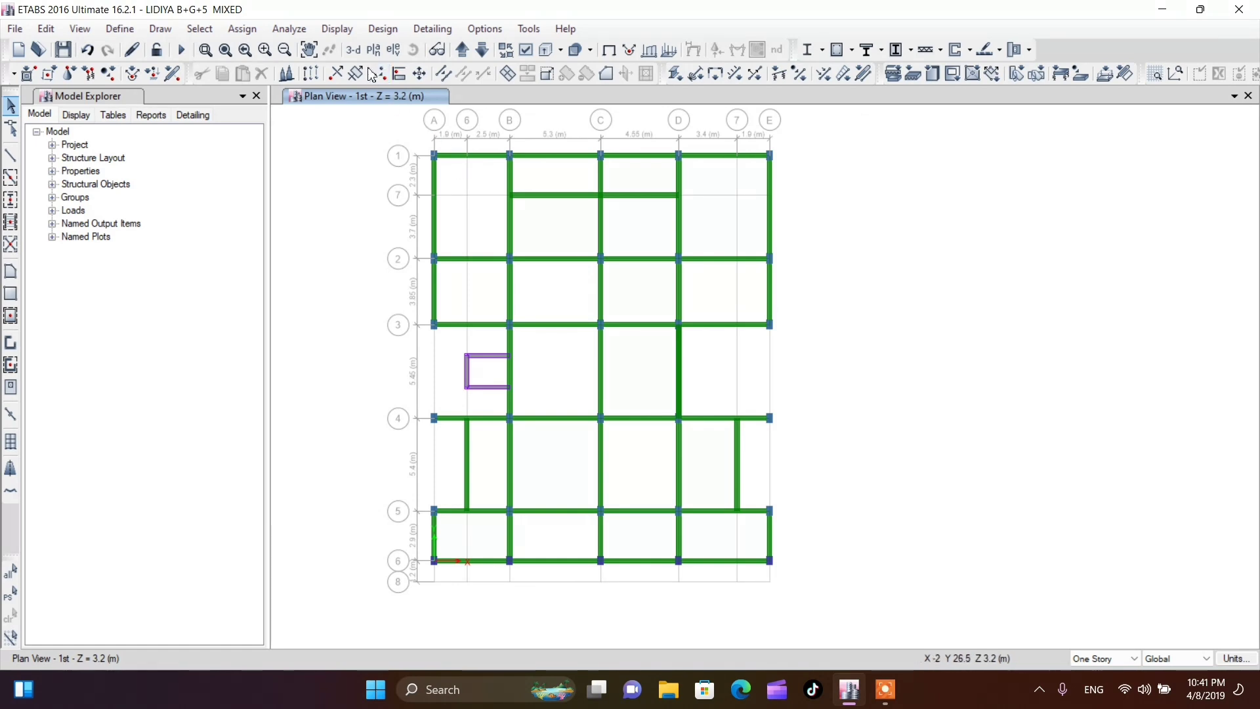
scroll(537, 329, "up", 3)
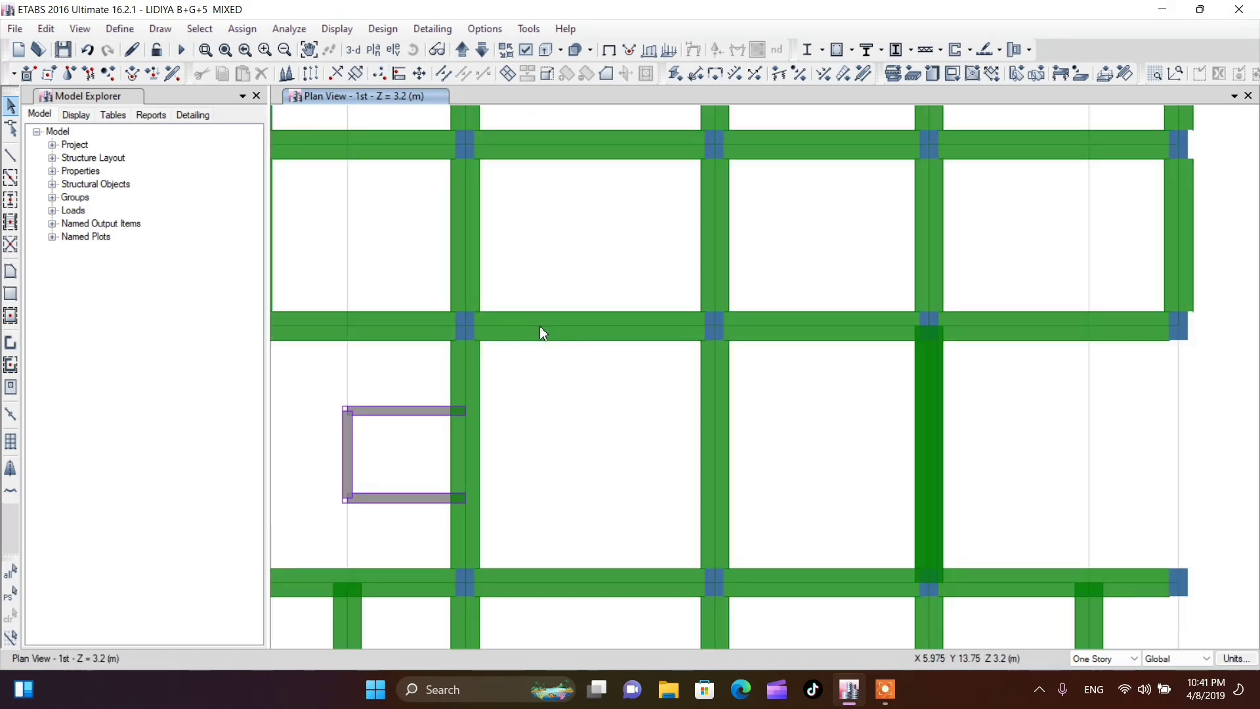
scroll(586, 336, "down", 3)
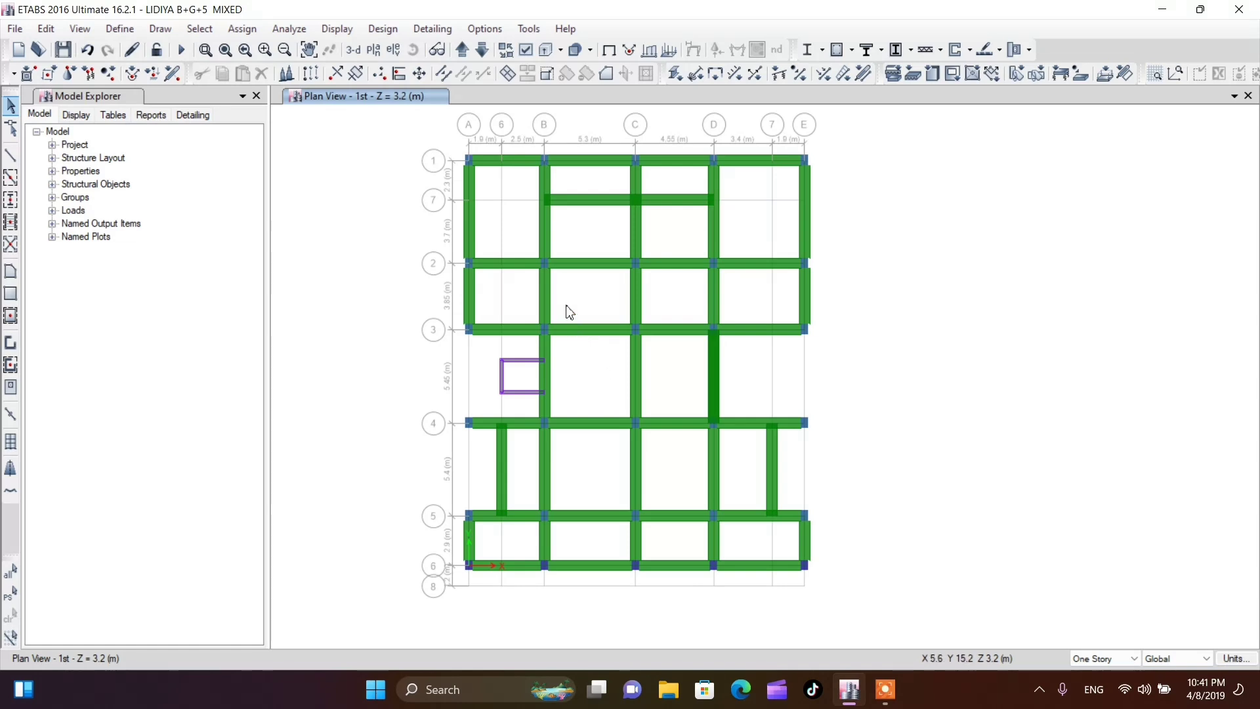
left_click(546, 298)
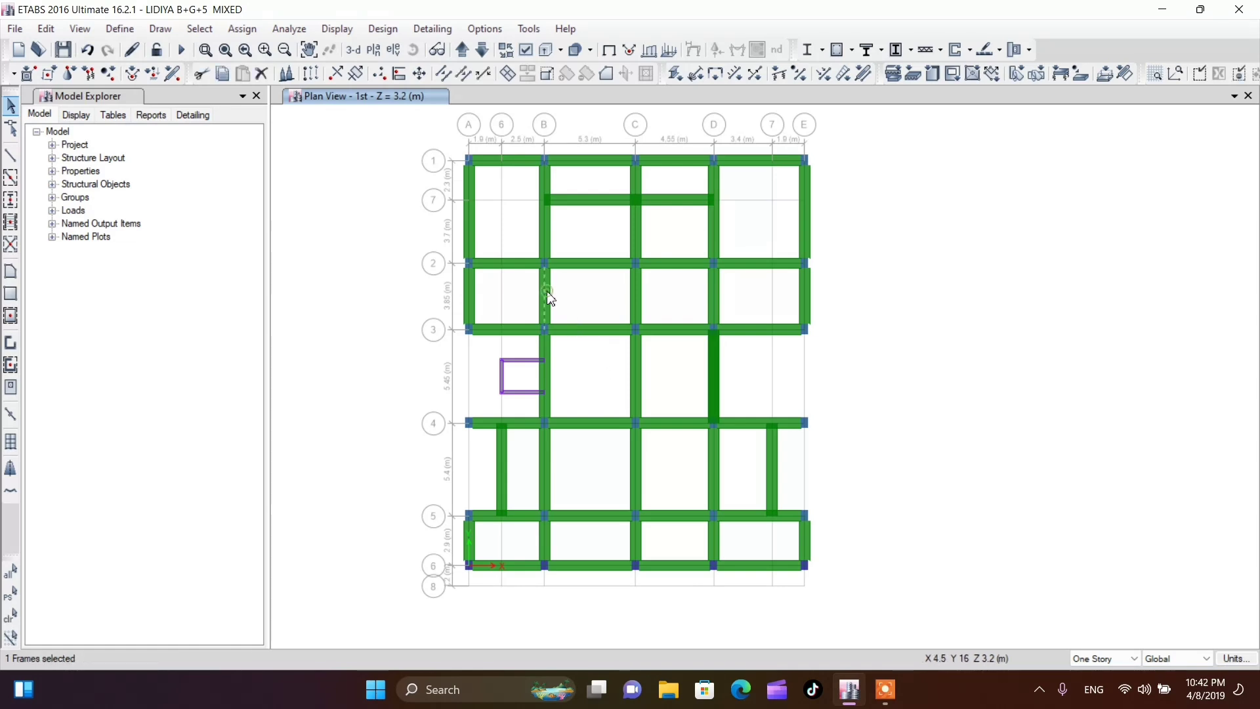
left_click(550, 297)
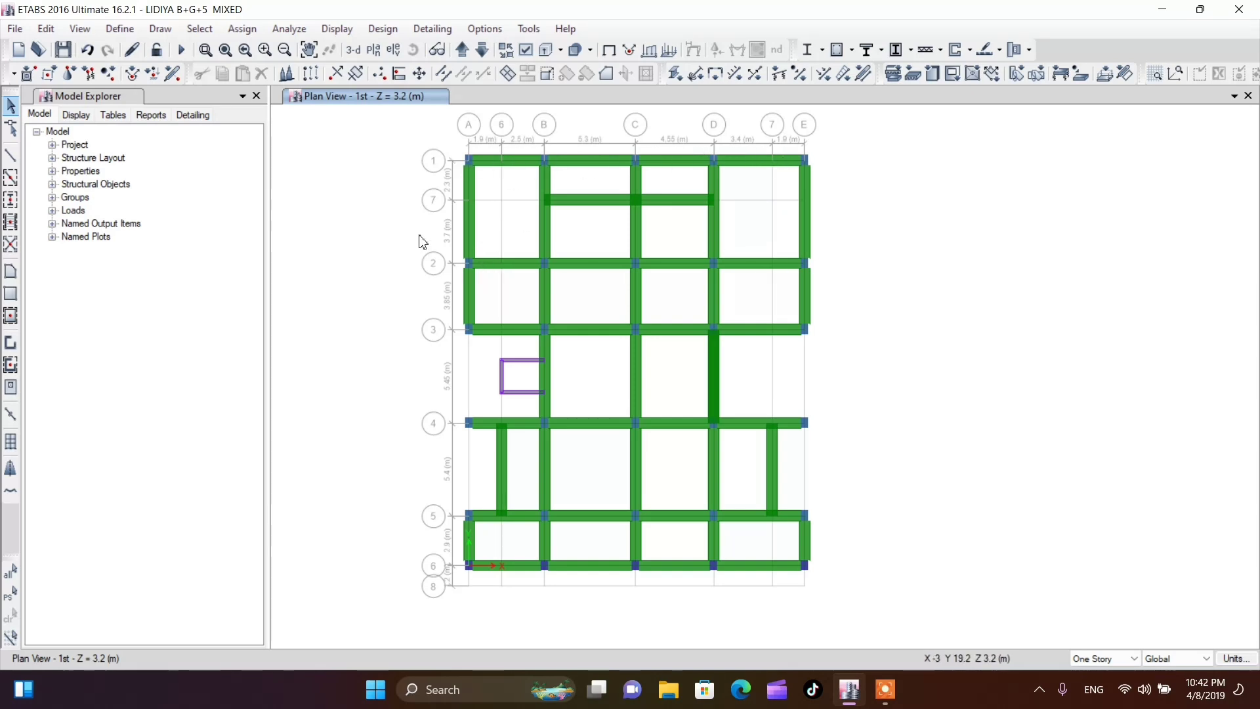
Rename the BM30X60 frame section as GBM30X60
left_click(469, 219)
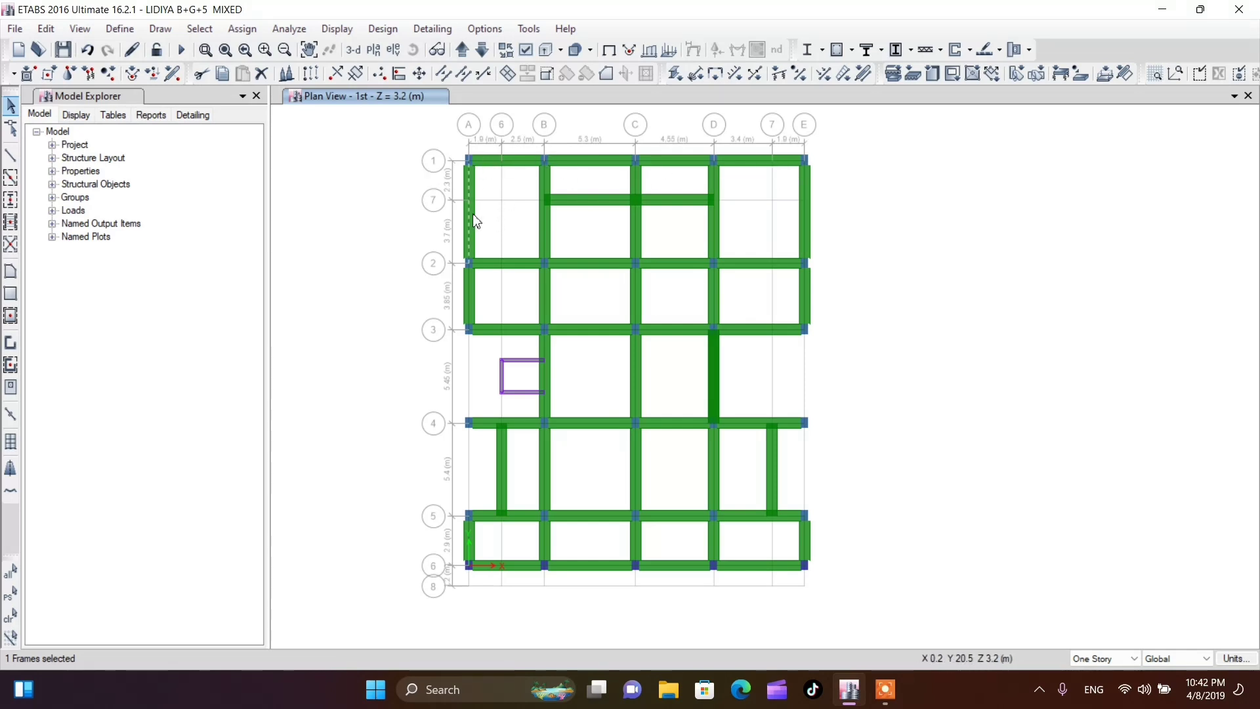
left_click(120, 29)
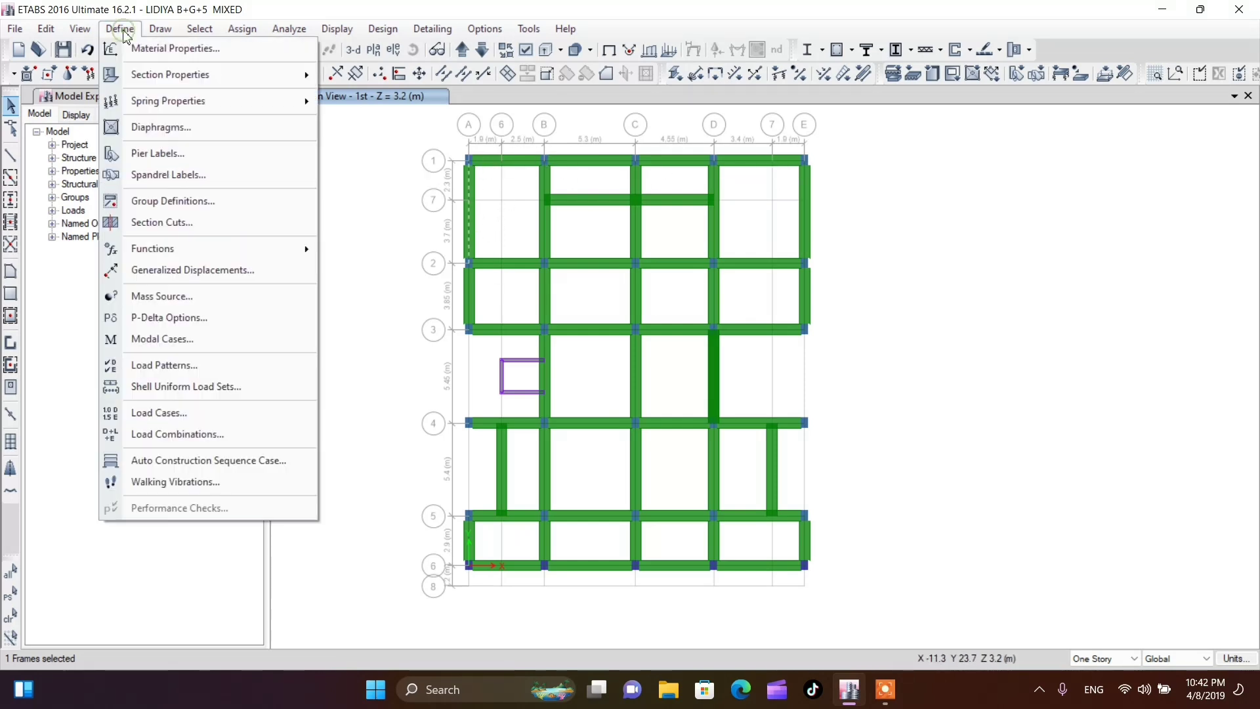
mouse_move(143, 80)
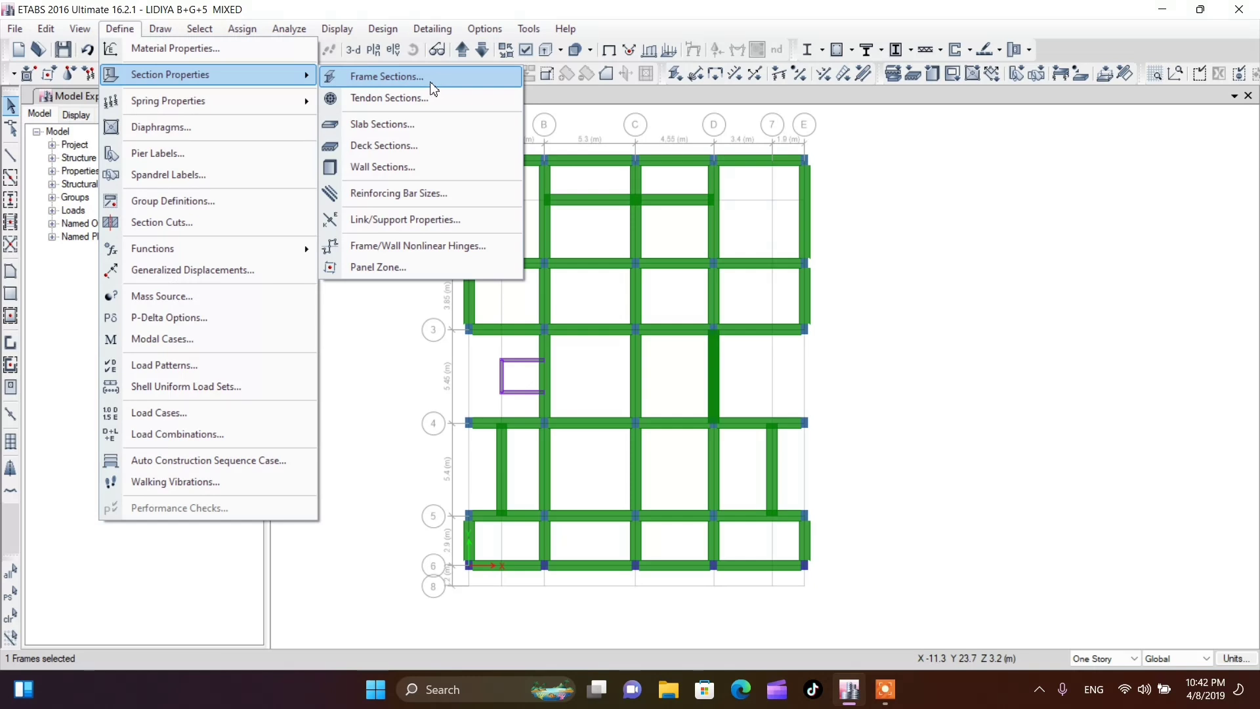
left_click(388, 77)
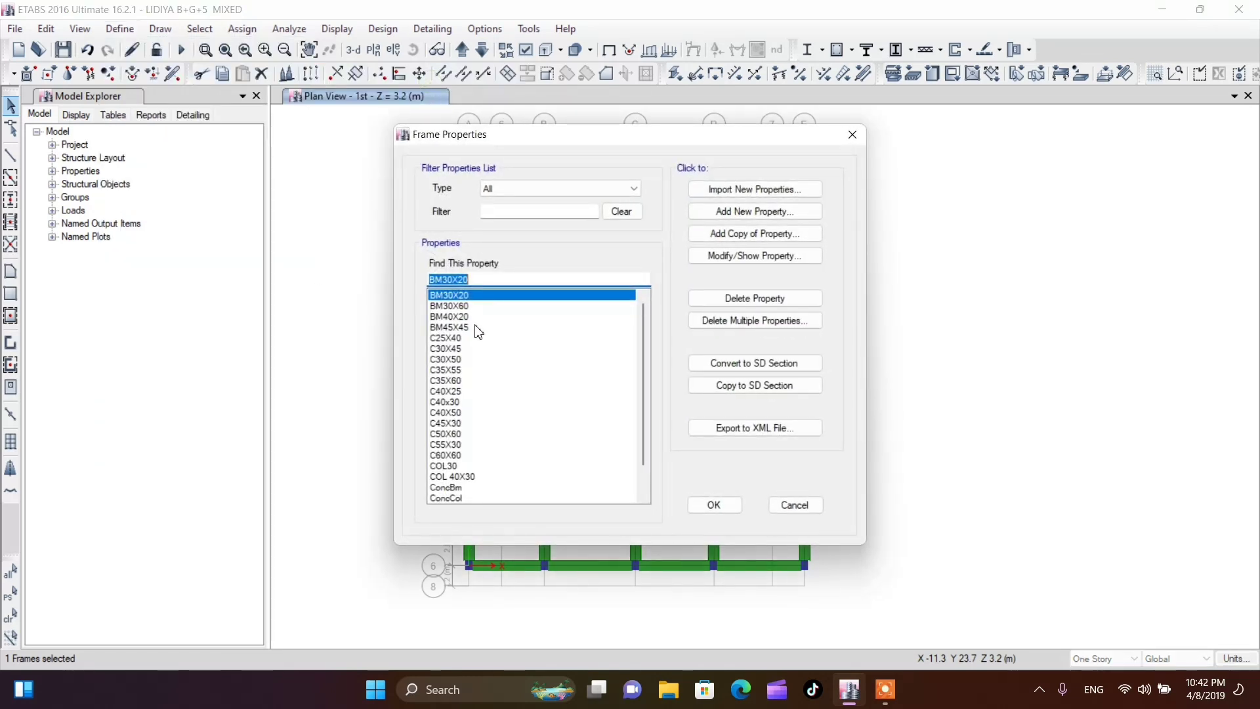
left_click(468, 326)
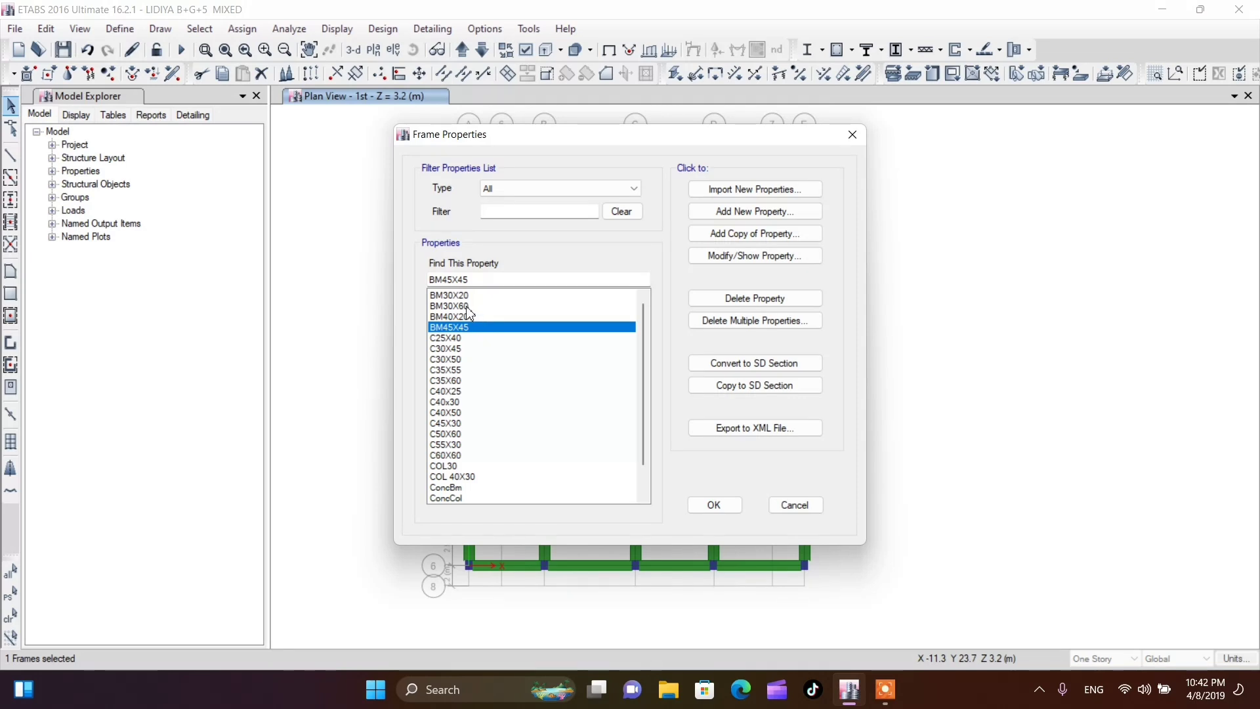
left_click(470, 306)
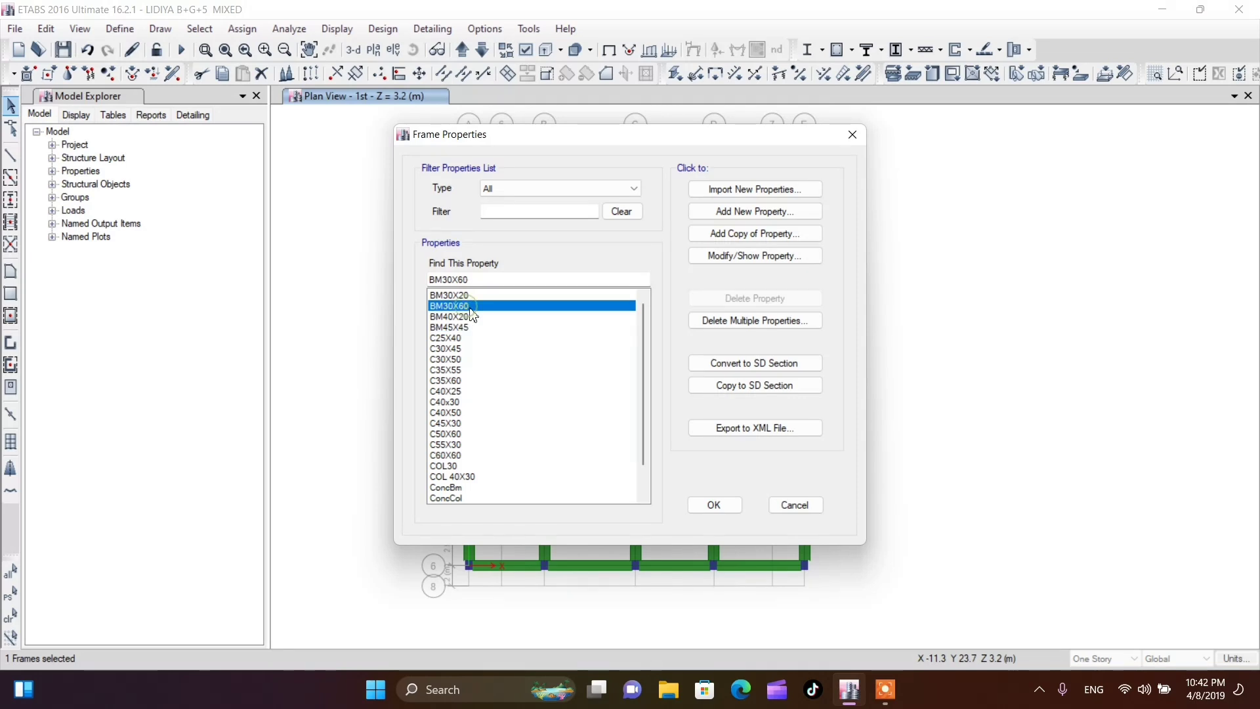
left_click(756, 257)
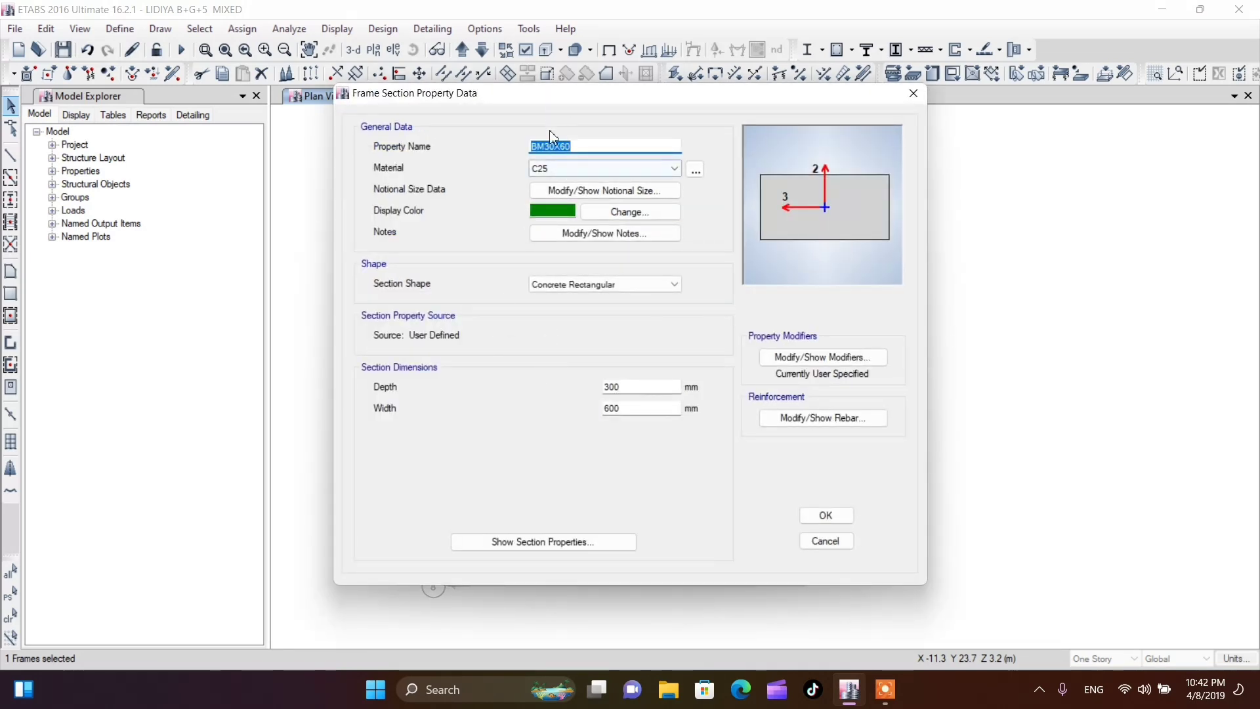
left_click(534, 148)
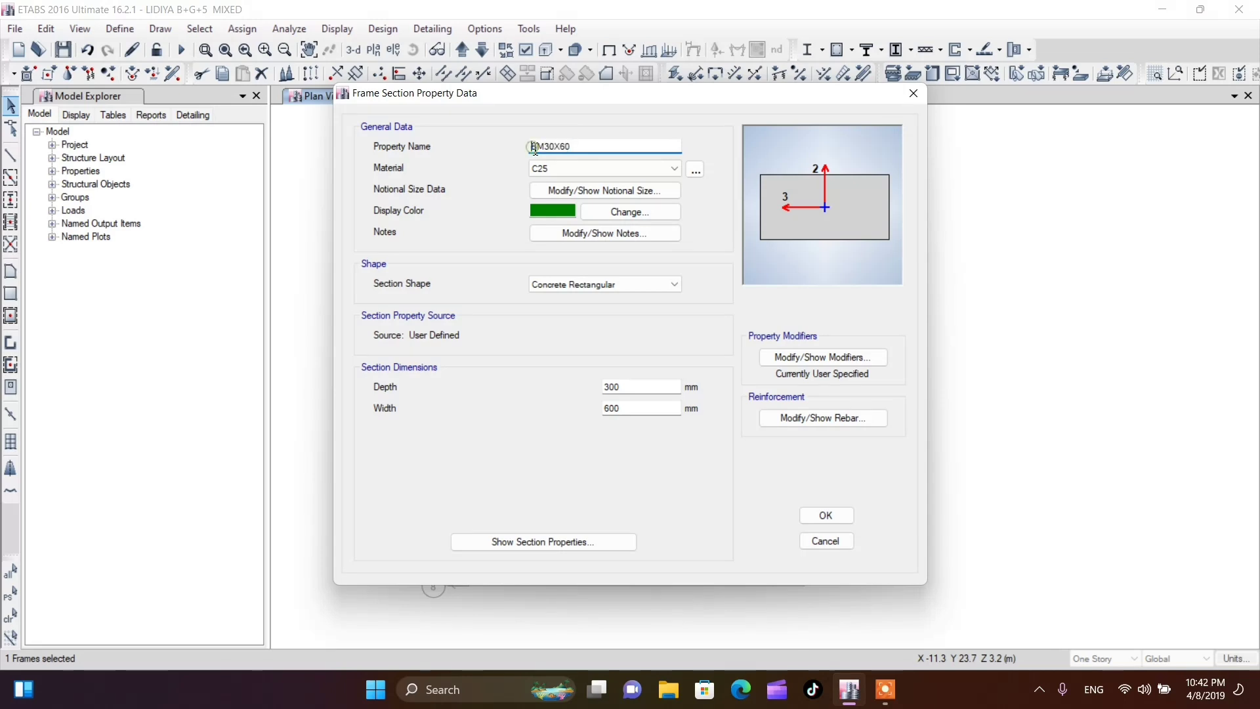
type("g")
key("BackSpace")
type("G")
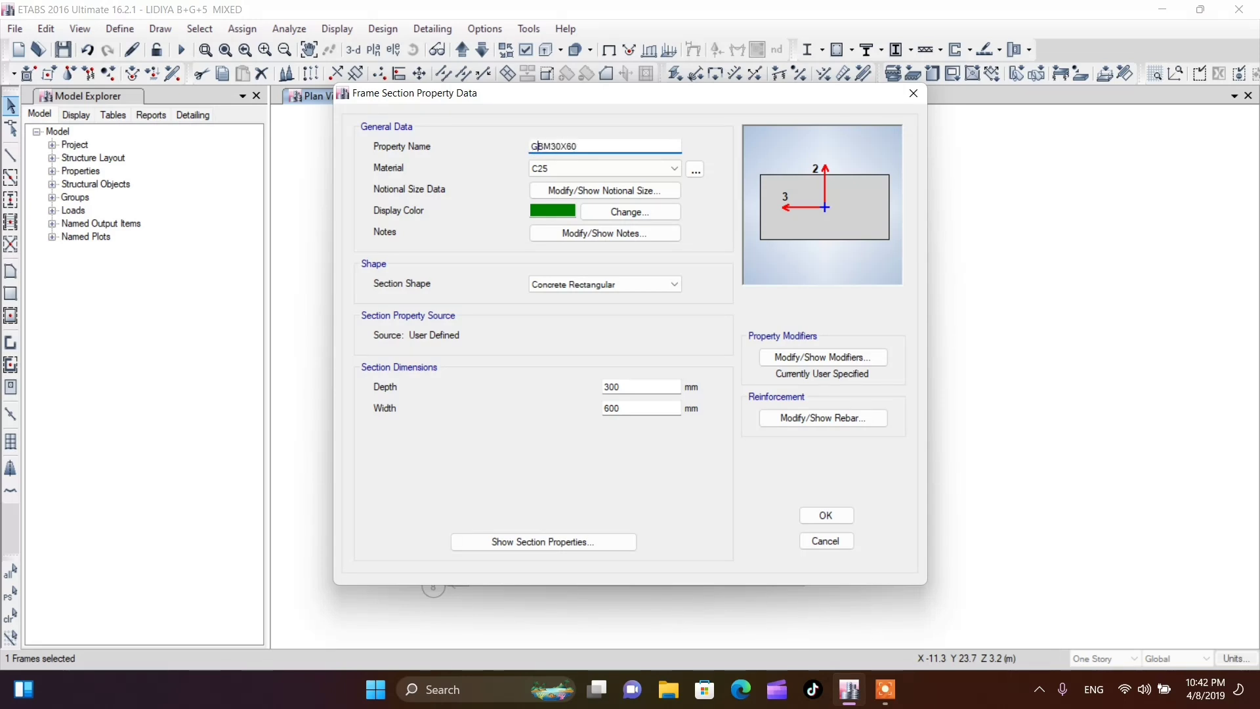
left_click(822, 517)
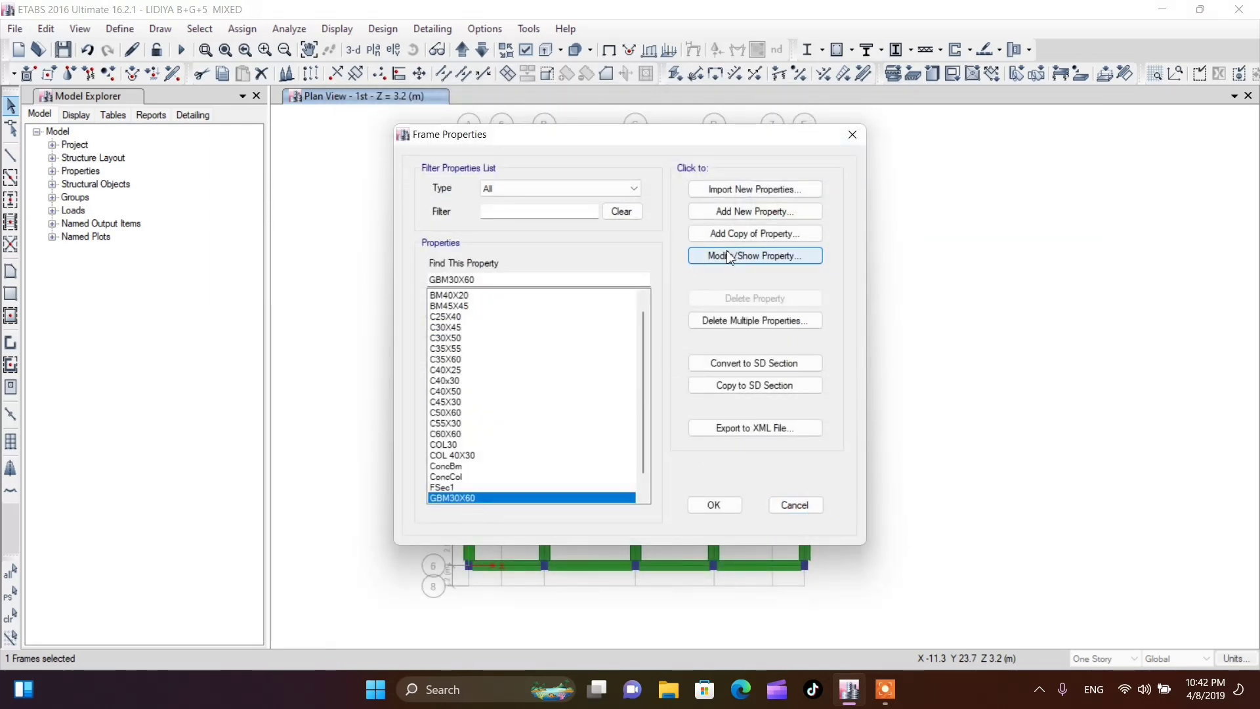
Copy the GBM30X60 section as BM30X40 with a width of 400 mm, and accept the frame properties
left_click(733, 235)
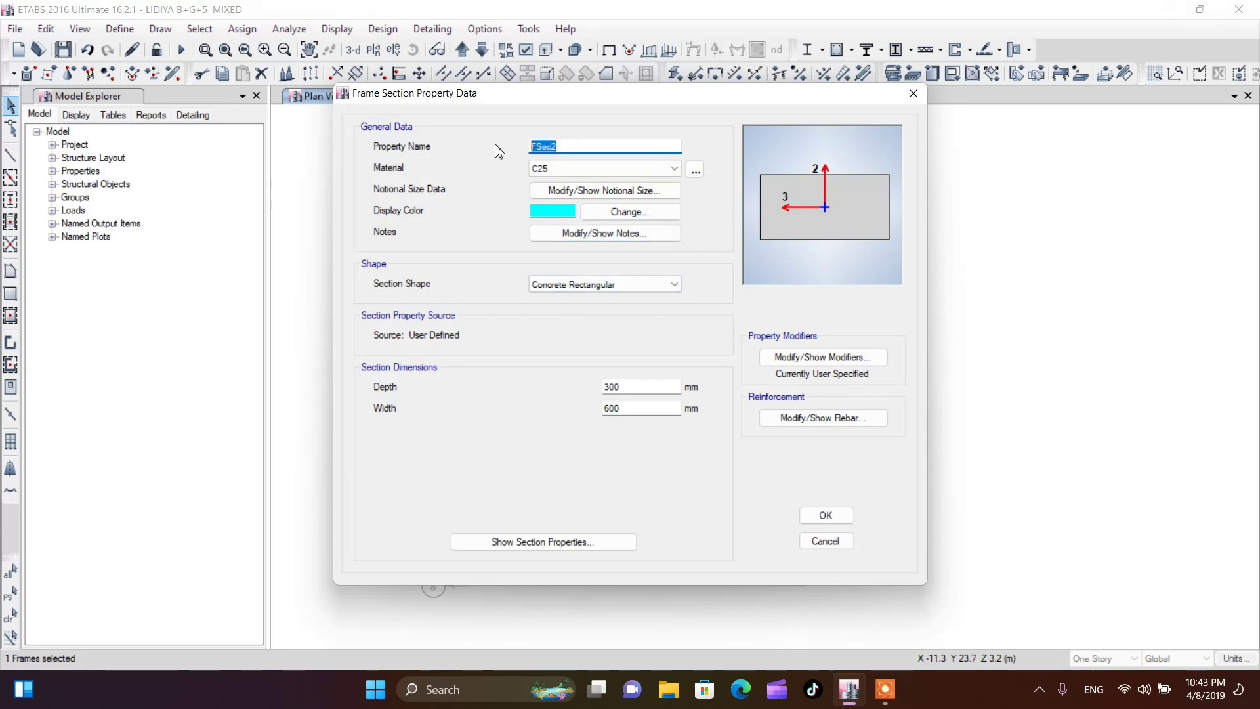
type("B")
key("BackSpace")
key("BackSpace")
type("40")
left_click_drag(621, 415, 589, 411)
type("40")
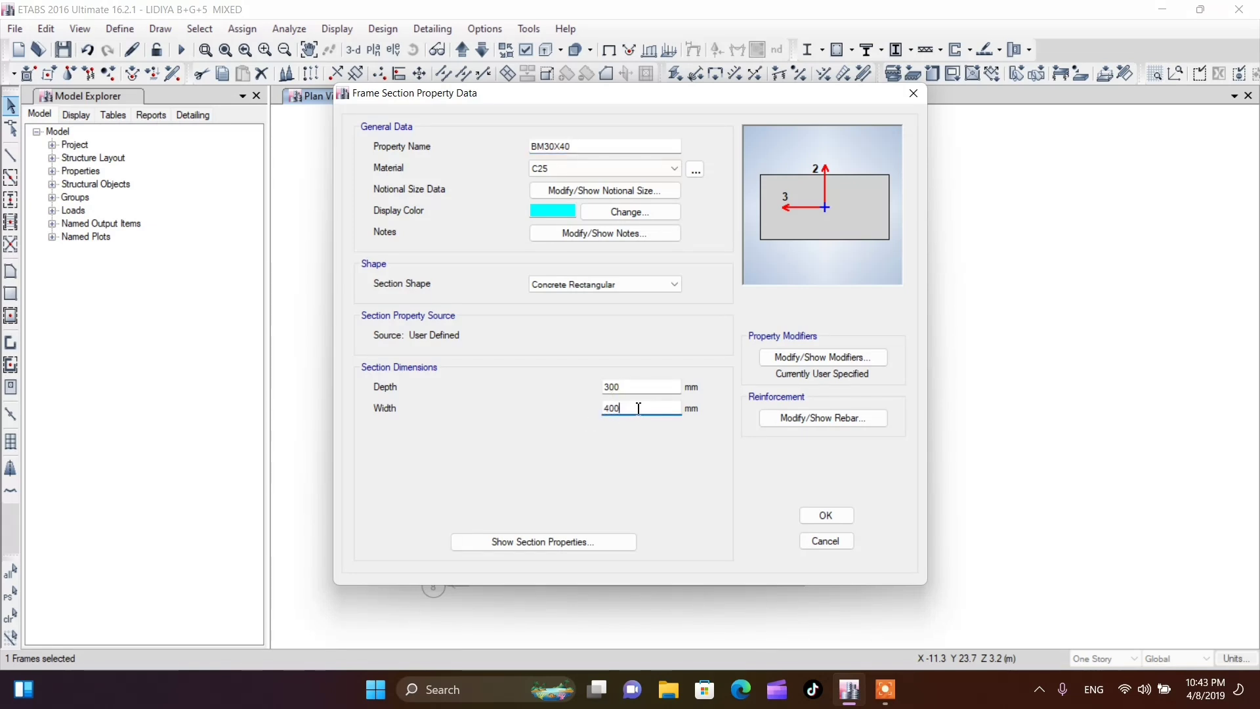
left_click(825, 516)
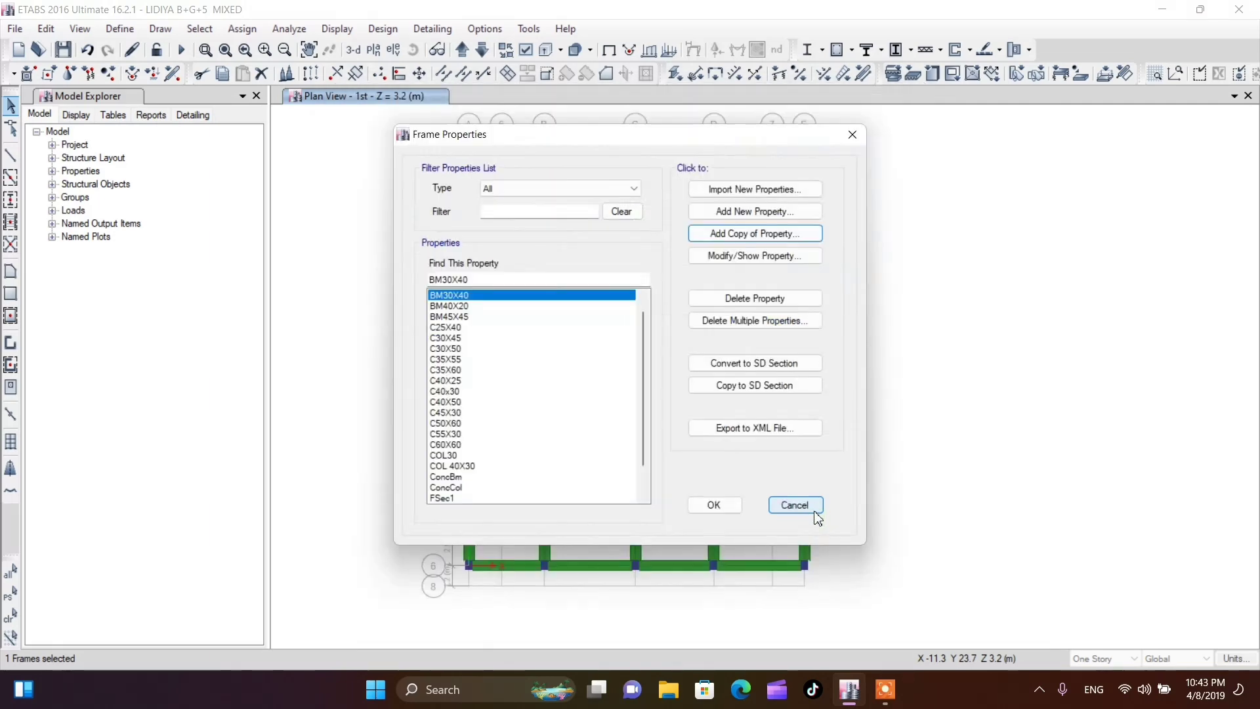
left_click(712, 509)
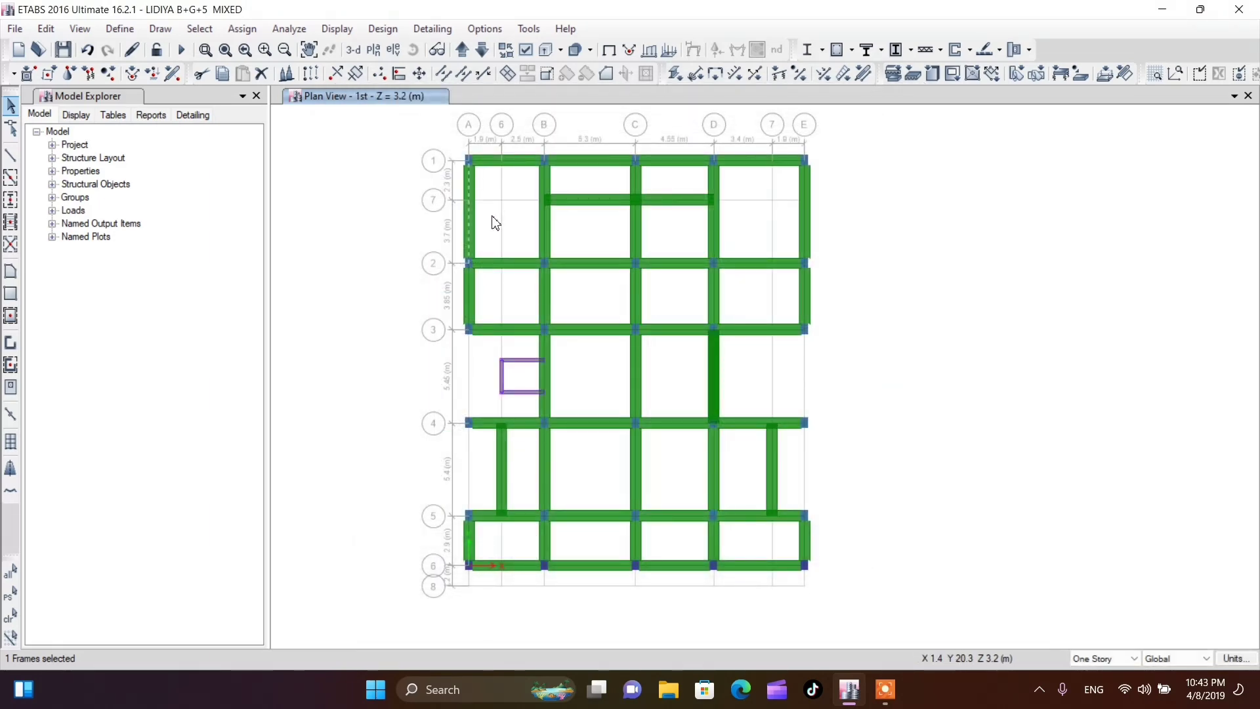
Assign section BM30X40 to the beams along grids A to E, the horizontal grid 7 beams between B and D, and the vertical grid 7 beam
left_click(474, 315)
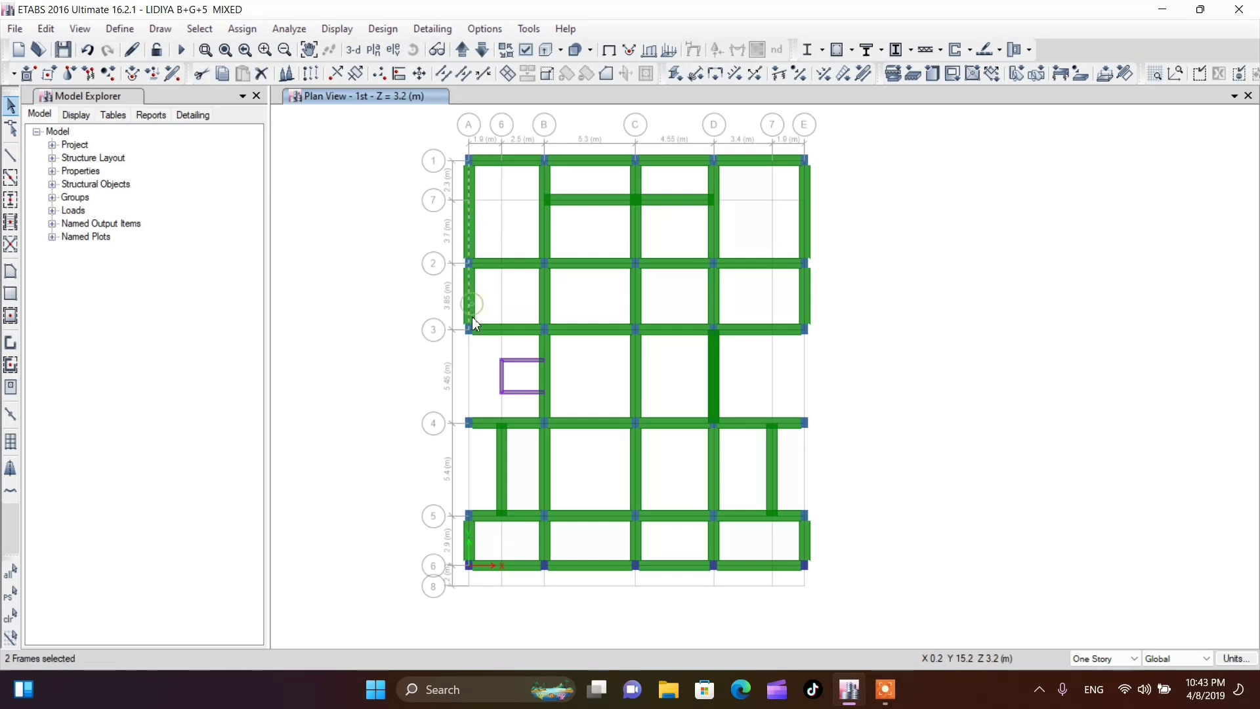
left_click(475, 541)
left_click(546, 542)
left_click(548, 472)
left_click(547, 348)
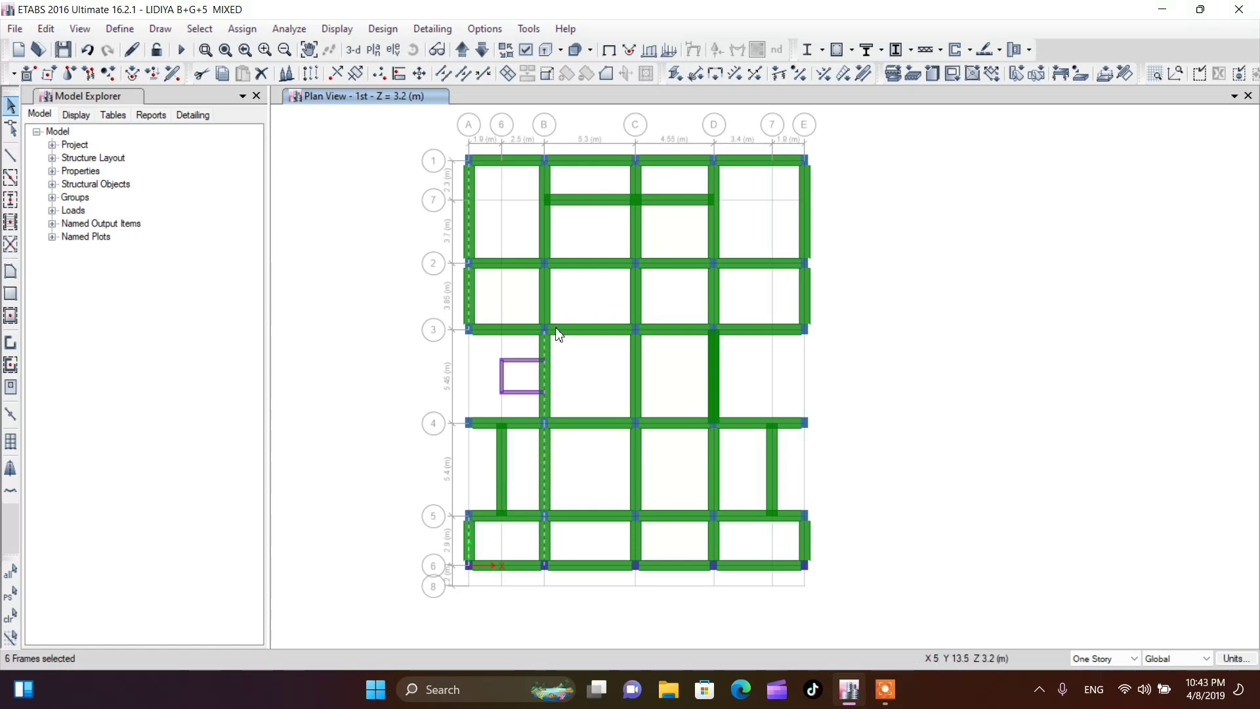
left_click(542, 281)
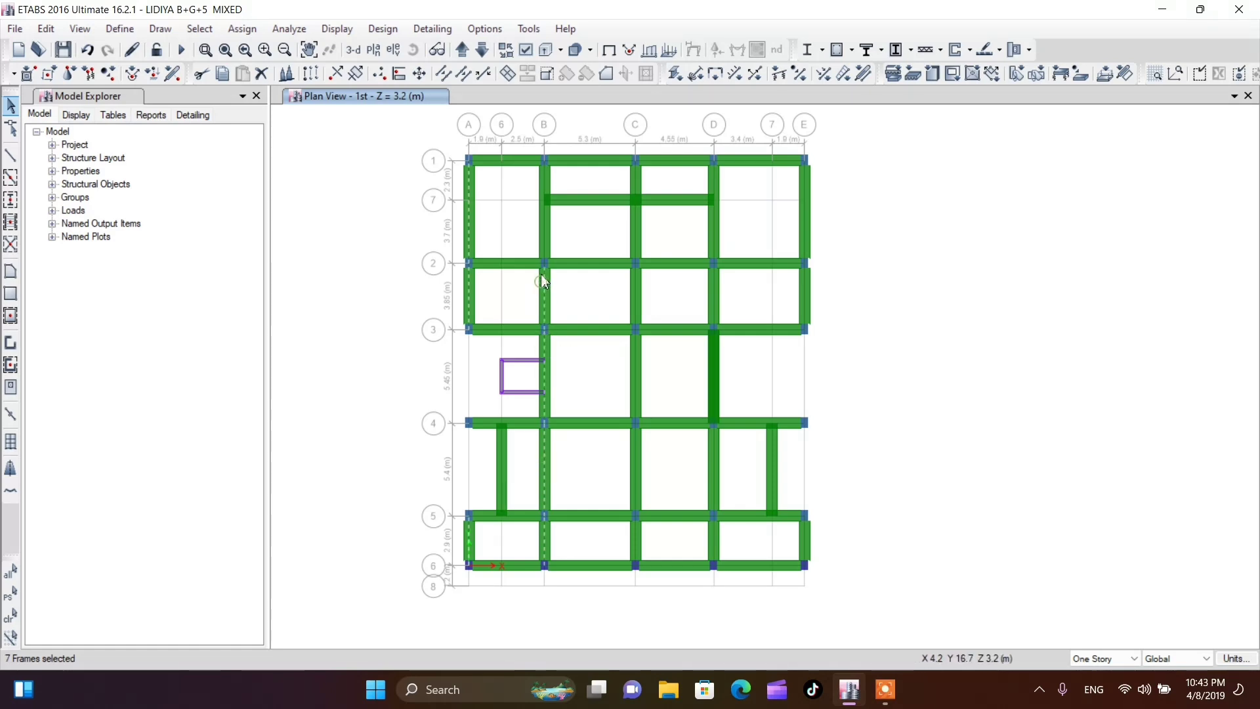
left_click(543, 187)
left_click(637, 189)
left_click(636, 298)
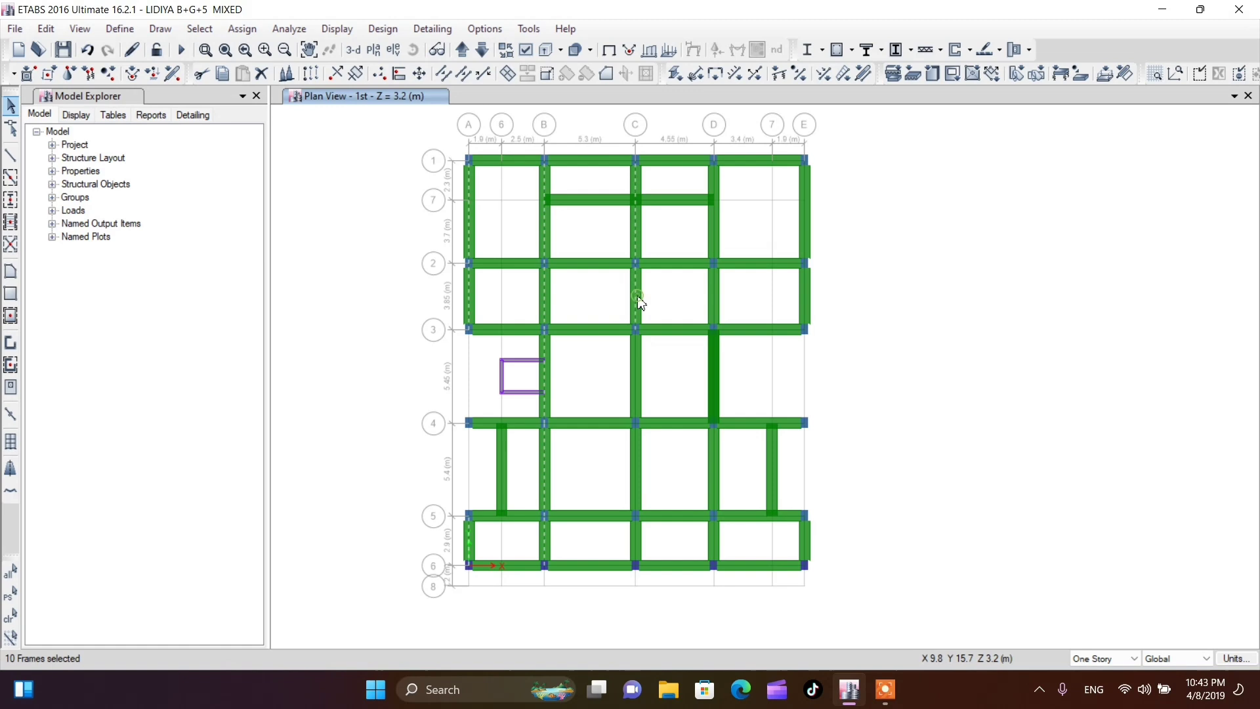
left_click(637, 367)
left_click(711, 550)
left_click(712, 470)
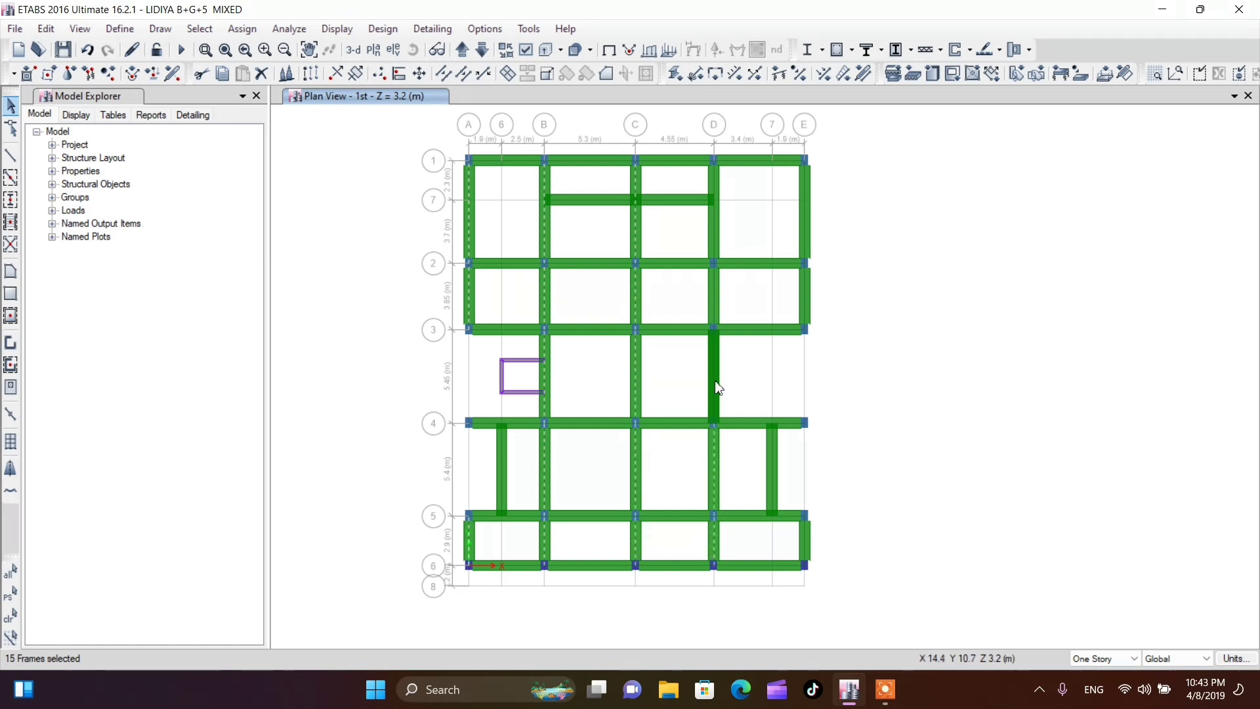
left_click(716, 384)
left_click(713, 300)
left_click(712, 233)
left_click(804, 192)
left_click(808, 296)
left_click(595, 201)
left_click(668, 206)
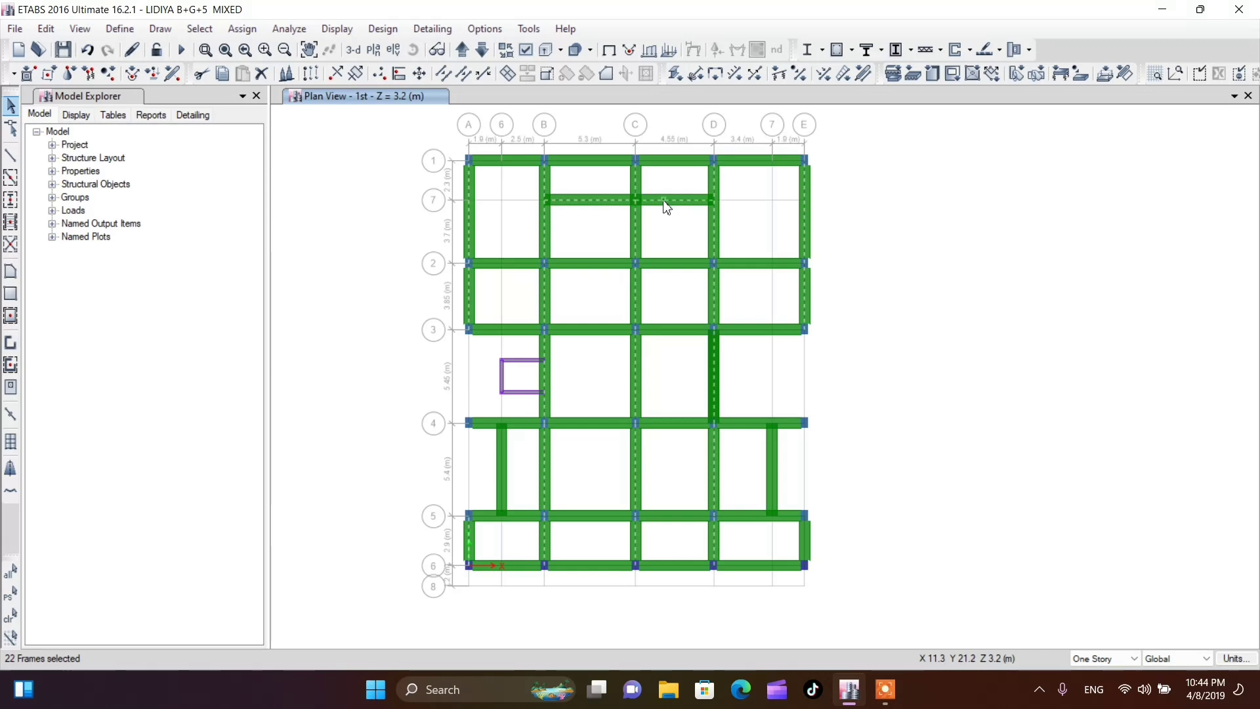
left_click(772, 468)
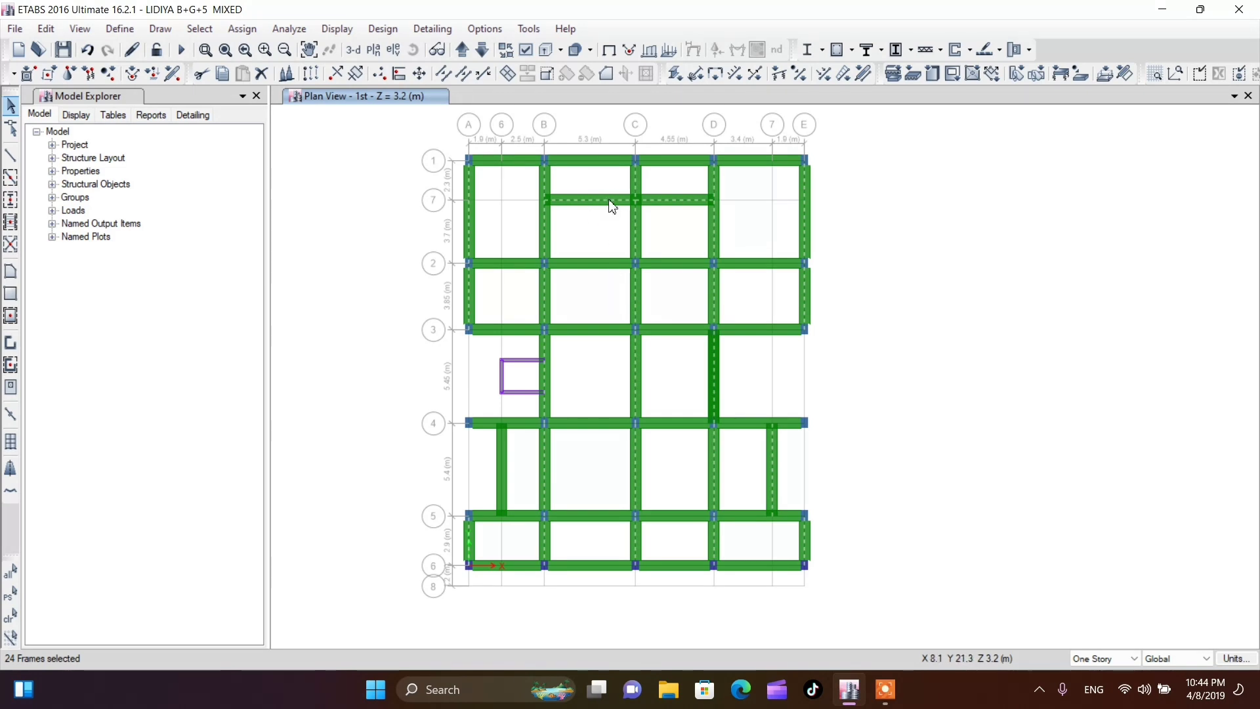
left_click(242, 30)
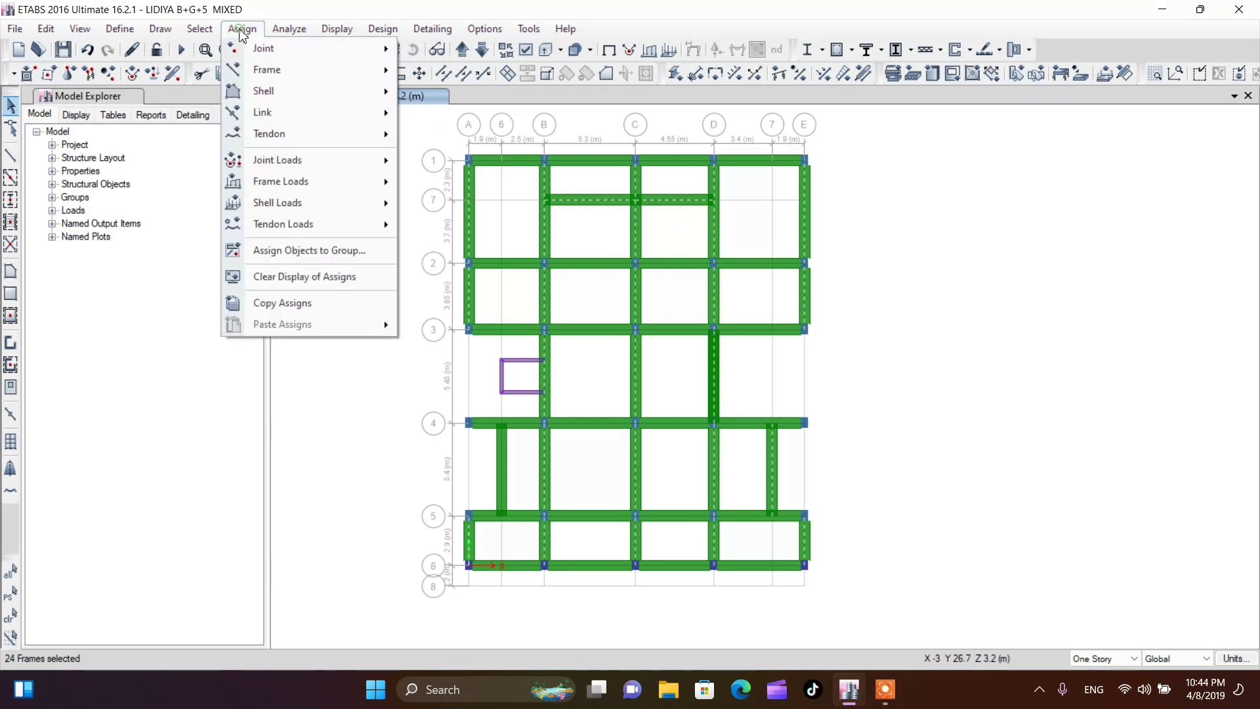
mouse_move(263, 69)
left_click(459, 56)
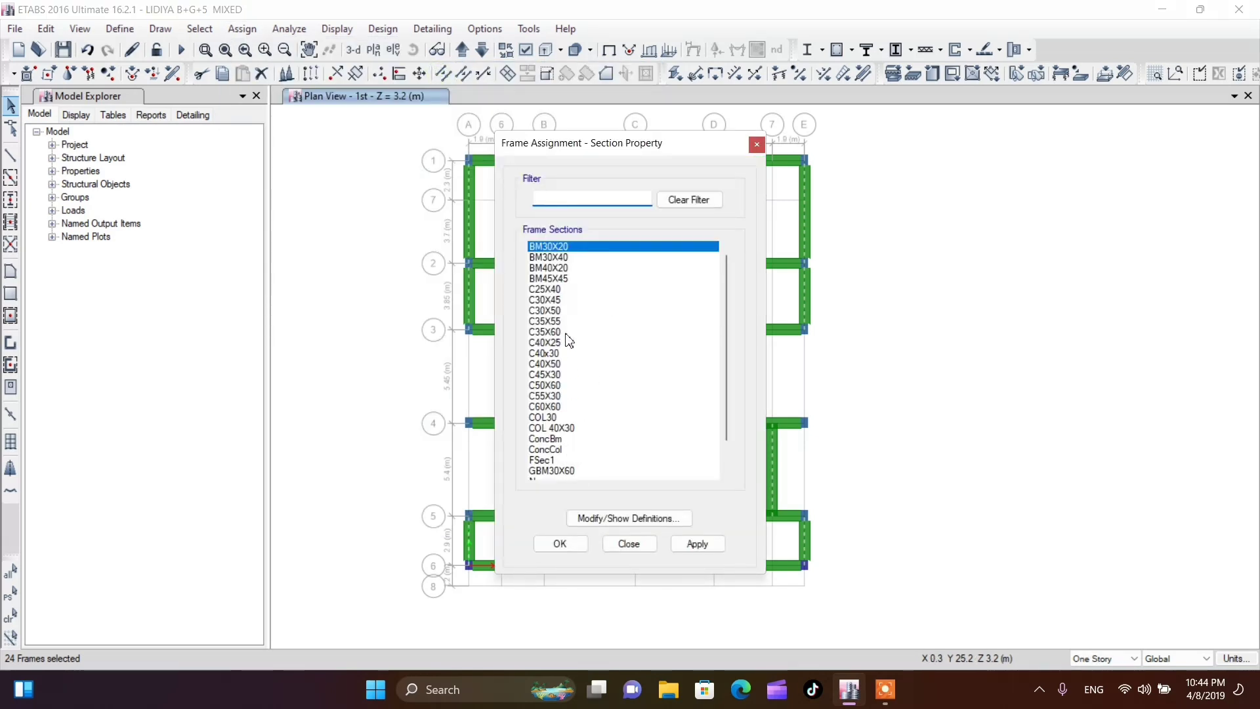
left_click(553, 260)
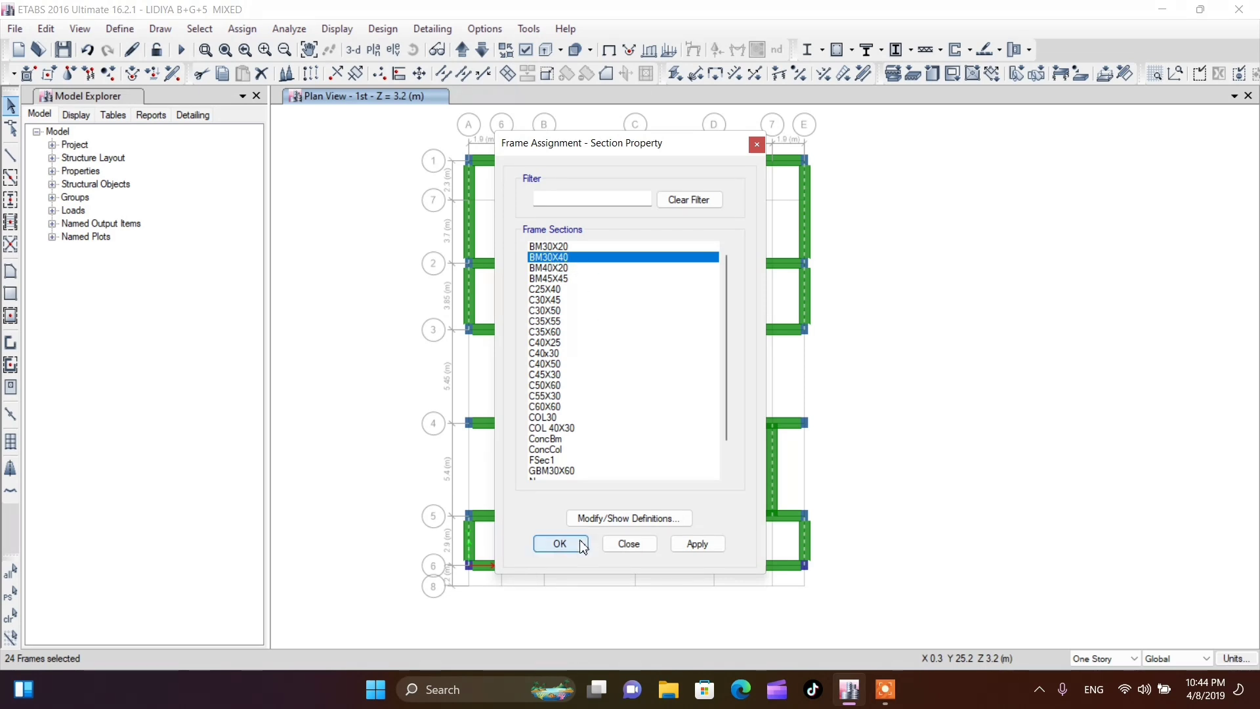
left_click(559, 544)
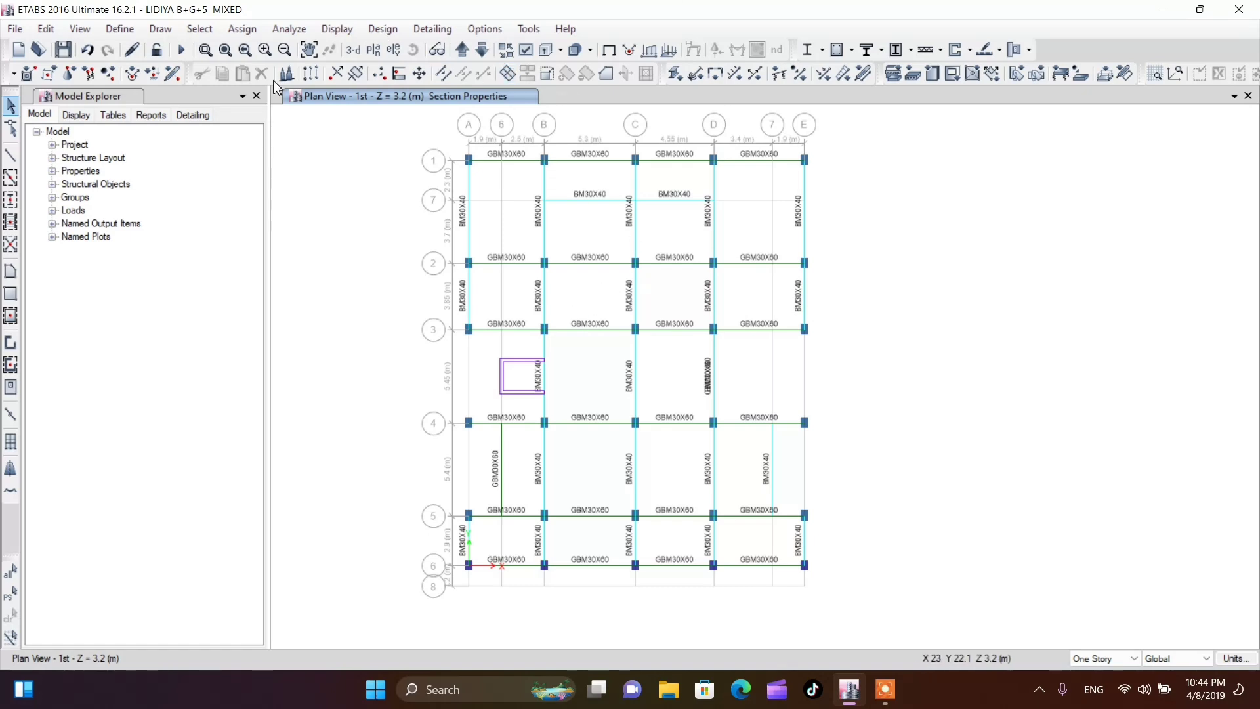
Try to display frames and shells extruded in the 1st story plan view
left_click(525, 50)
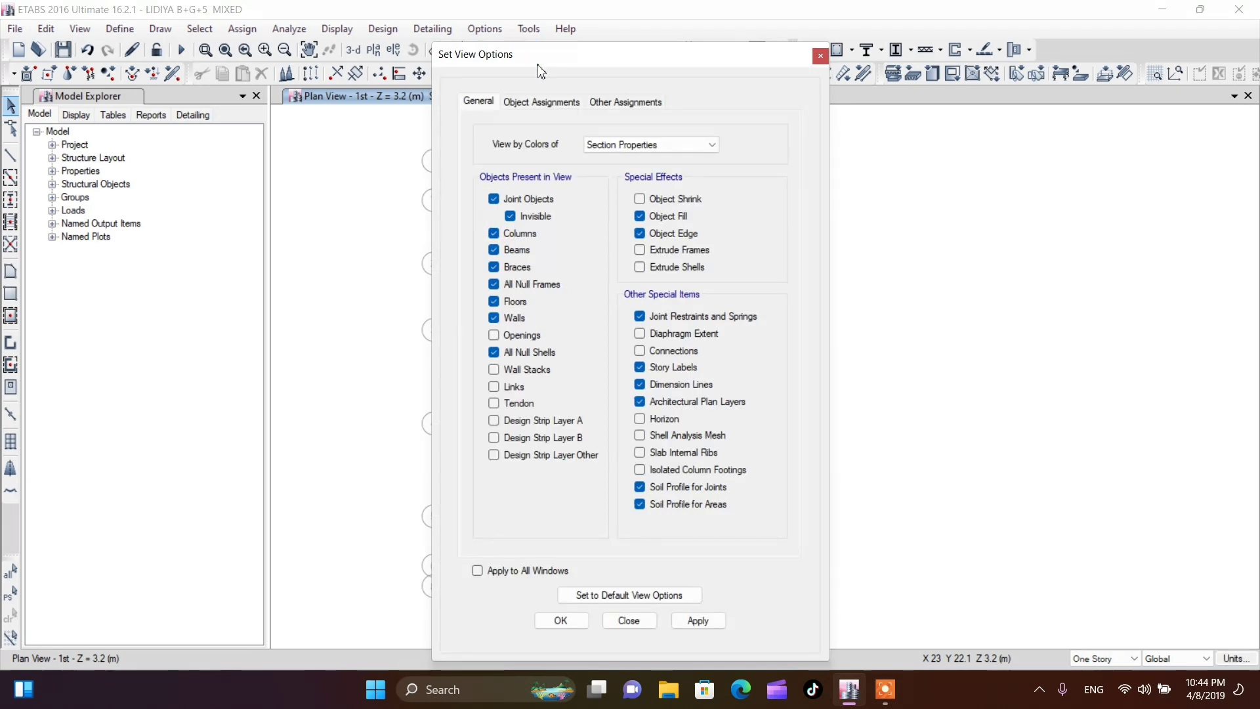
left_click(657, 250)
left_click(658, 267)
left_click(561, 622)
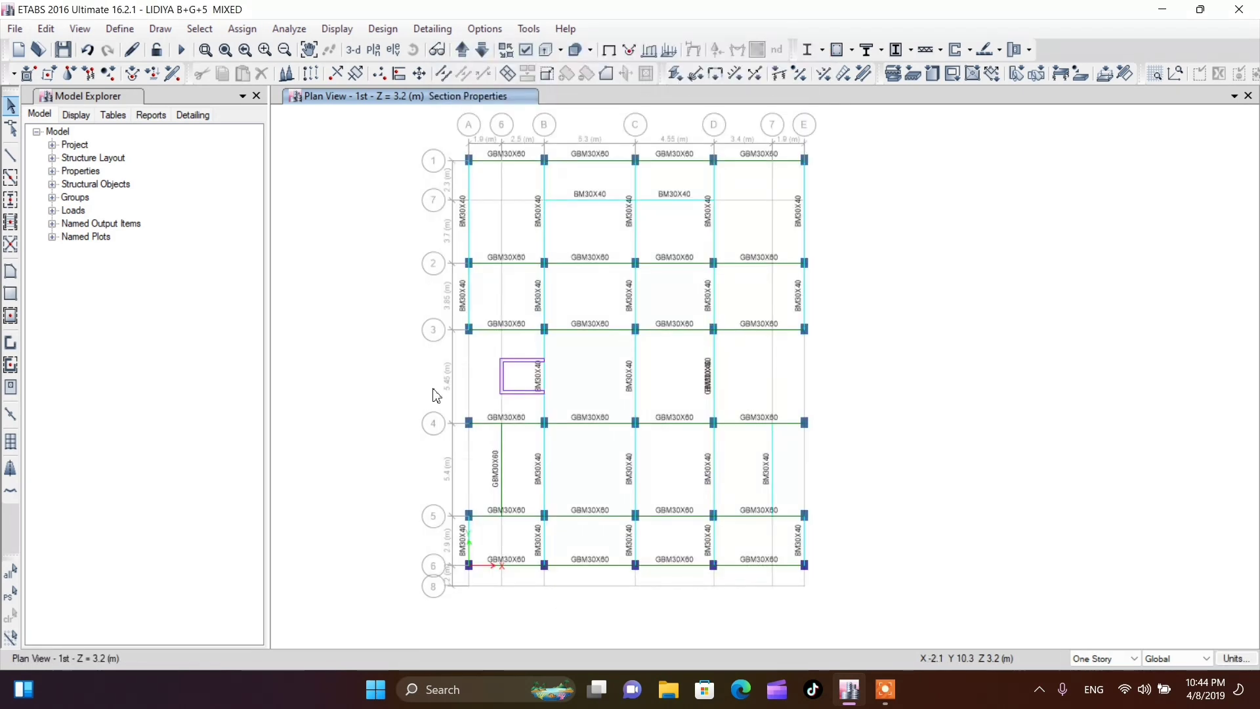
scroll(431, 389, "down", 3)
scroll(464, 356, "up", 3)
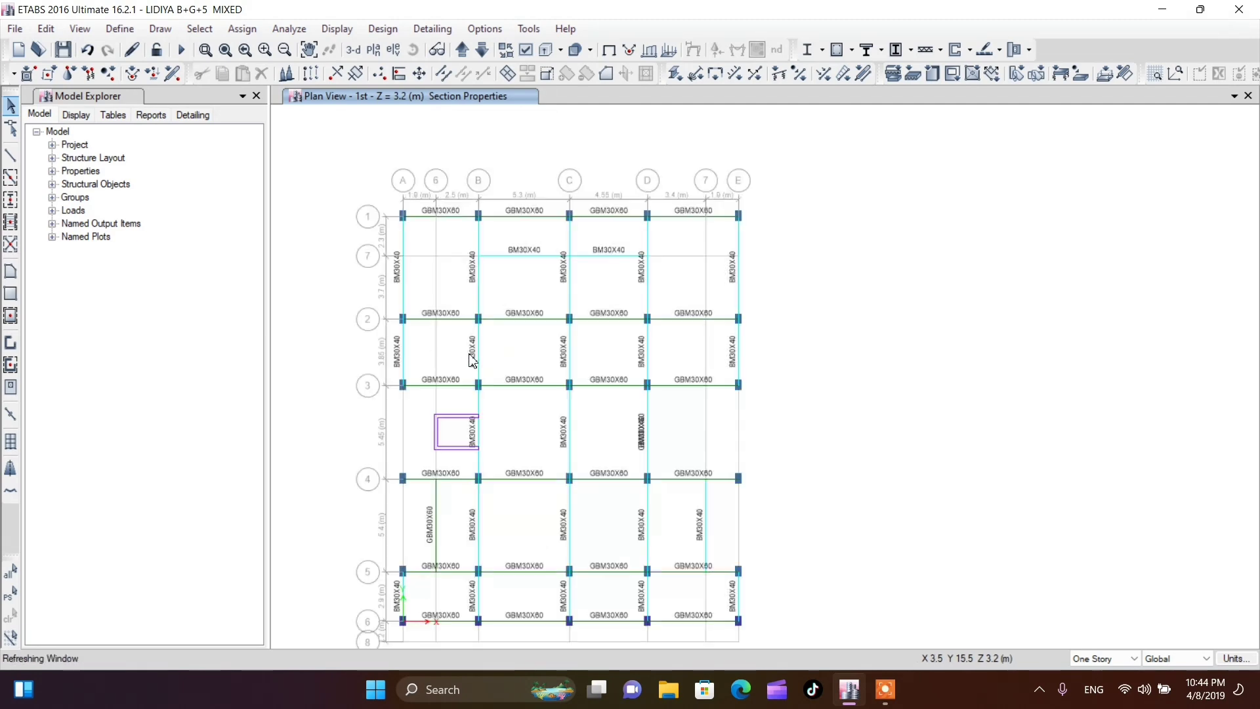
scroll(519, 286, "down", 3)
scroll(510, 304, "up", 3)
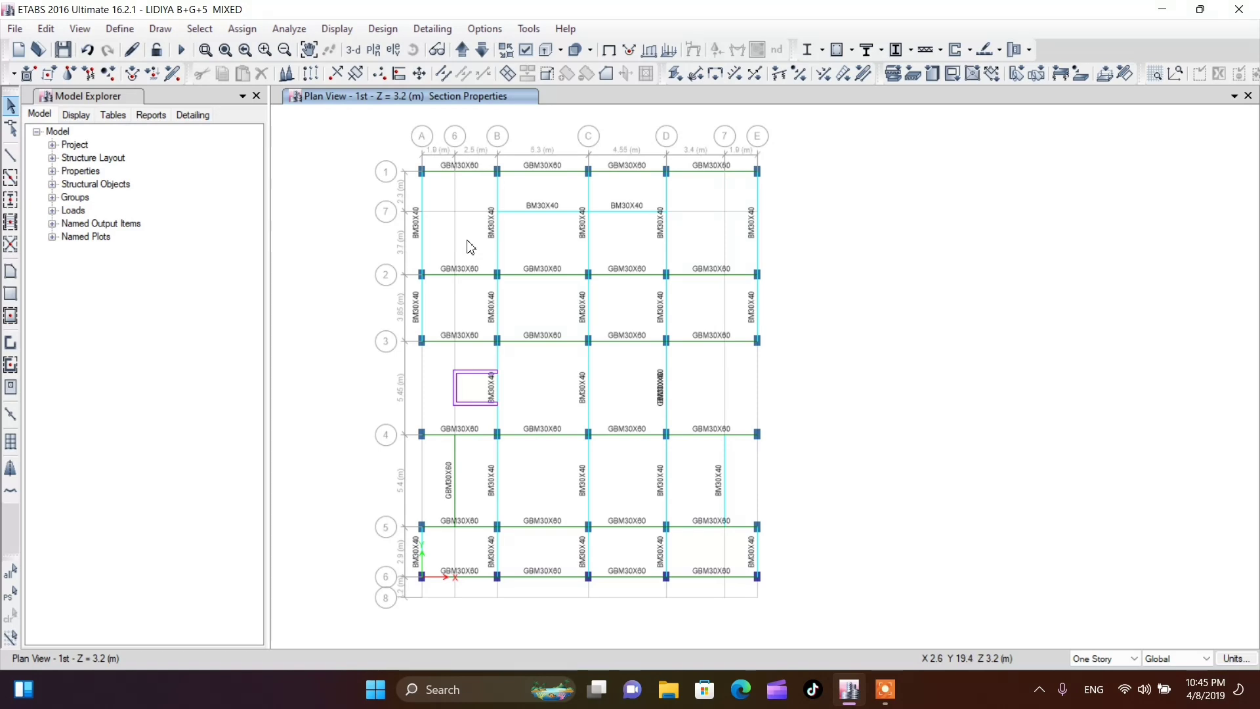
scroll(436, 183, "up", 3)
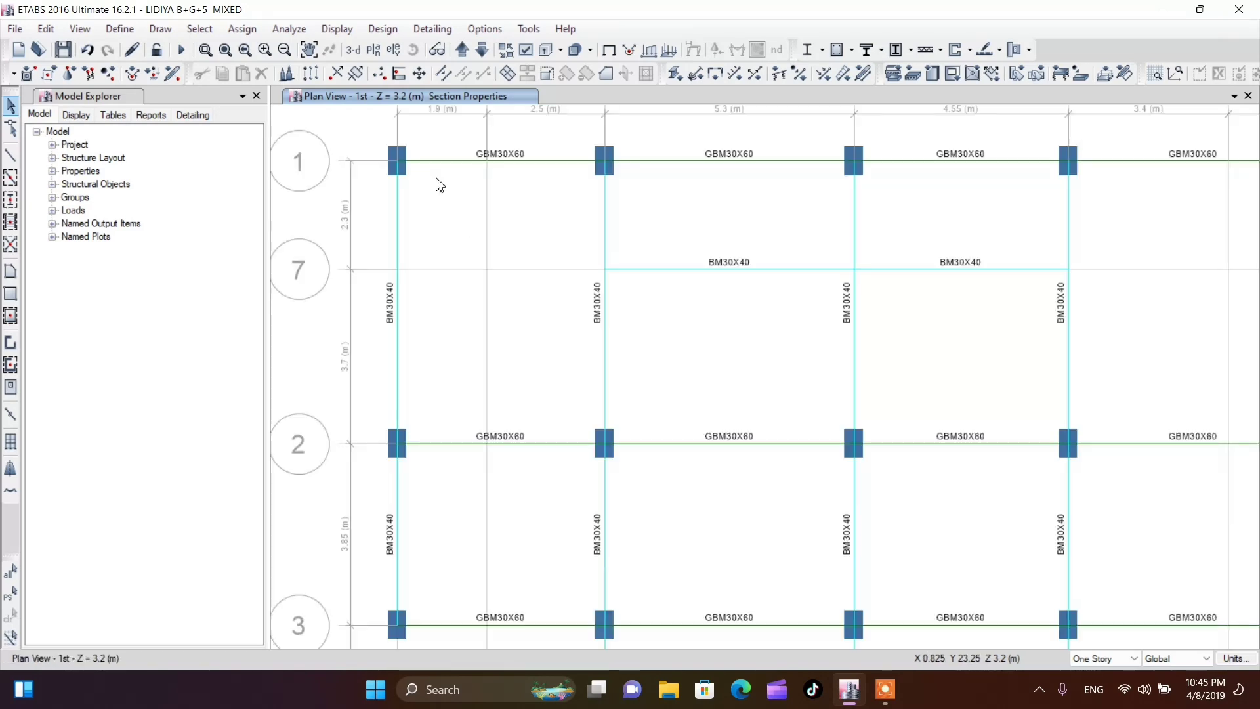
scroll(496, 242, "down", 3)
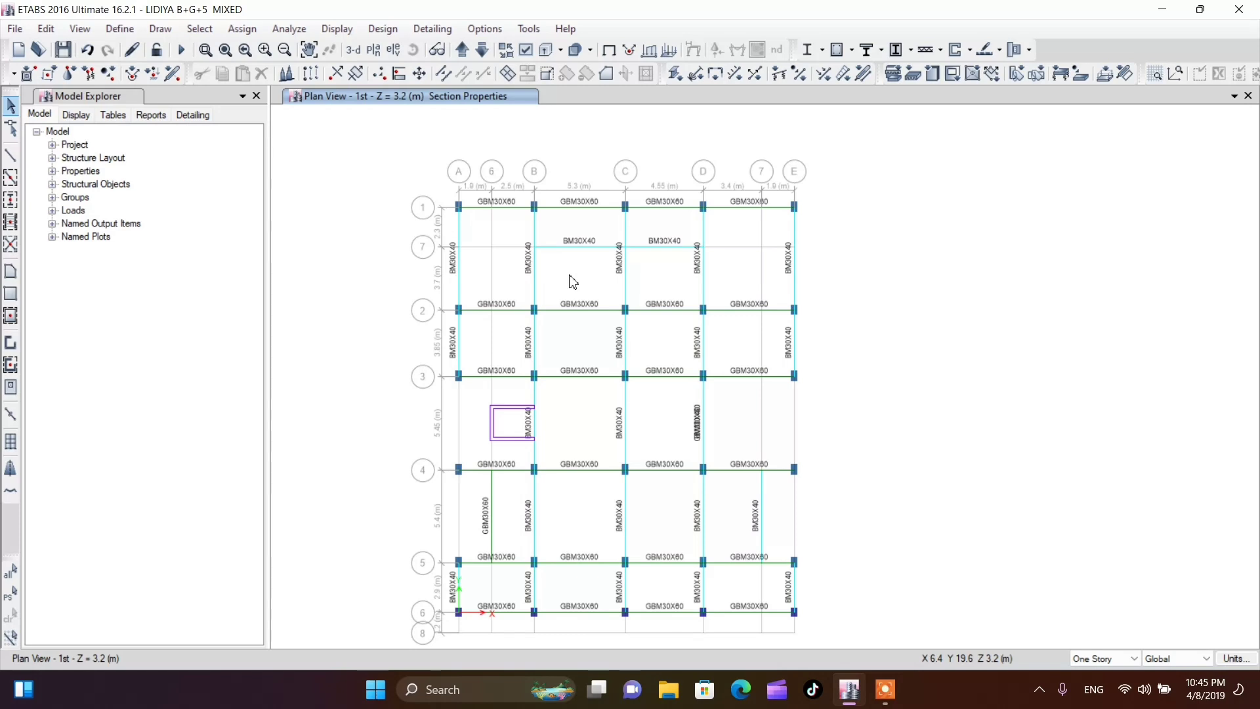
Add a new Concrete Tee frame section named RIB and set its material to C25
left_click(117, 29)
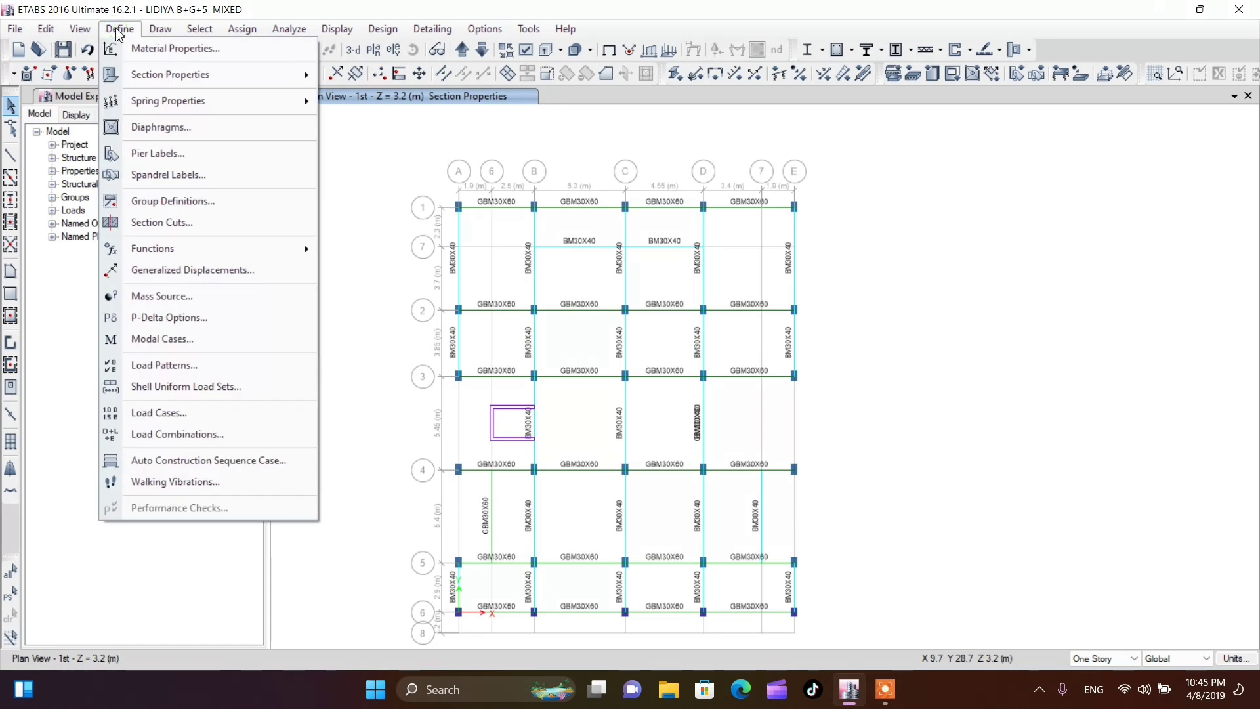
mouse_move(149, 83)
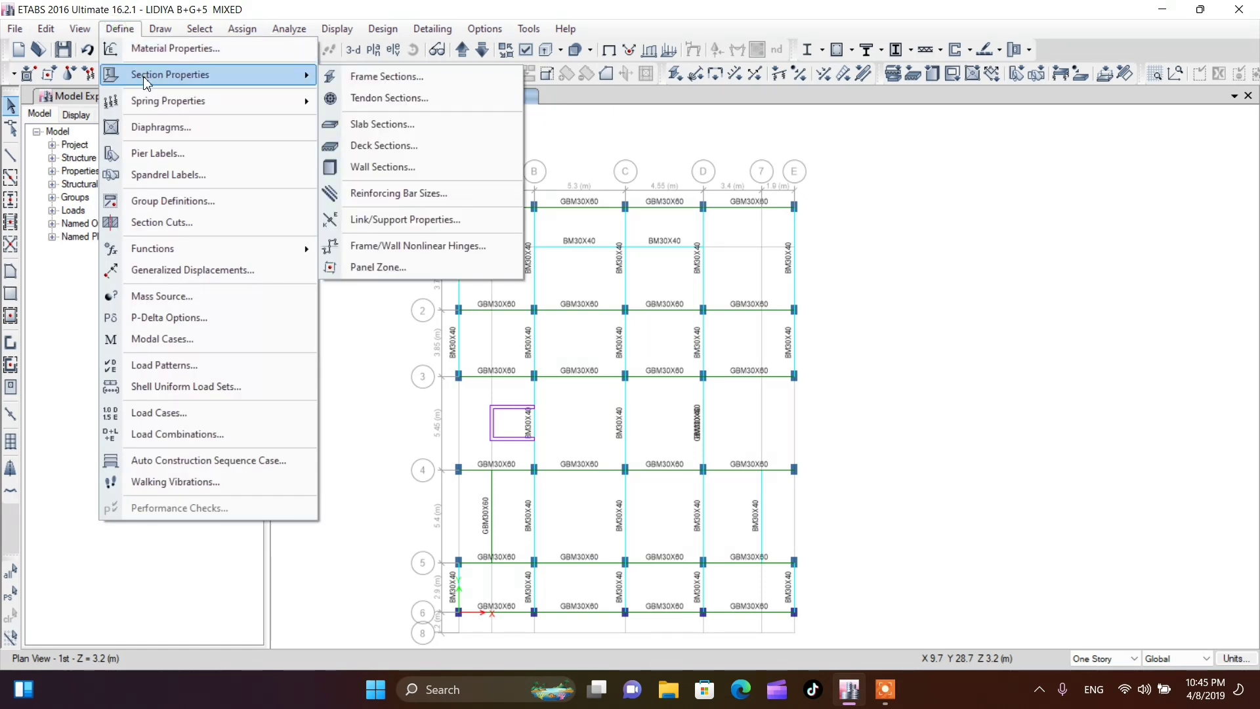
left_click(367, 78)
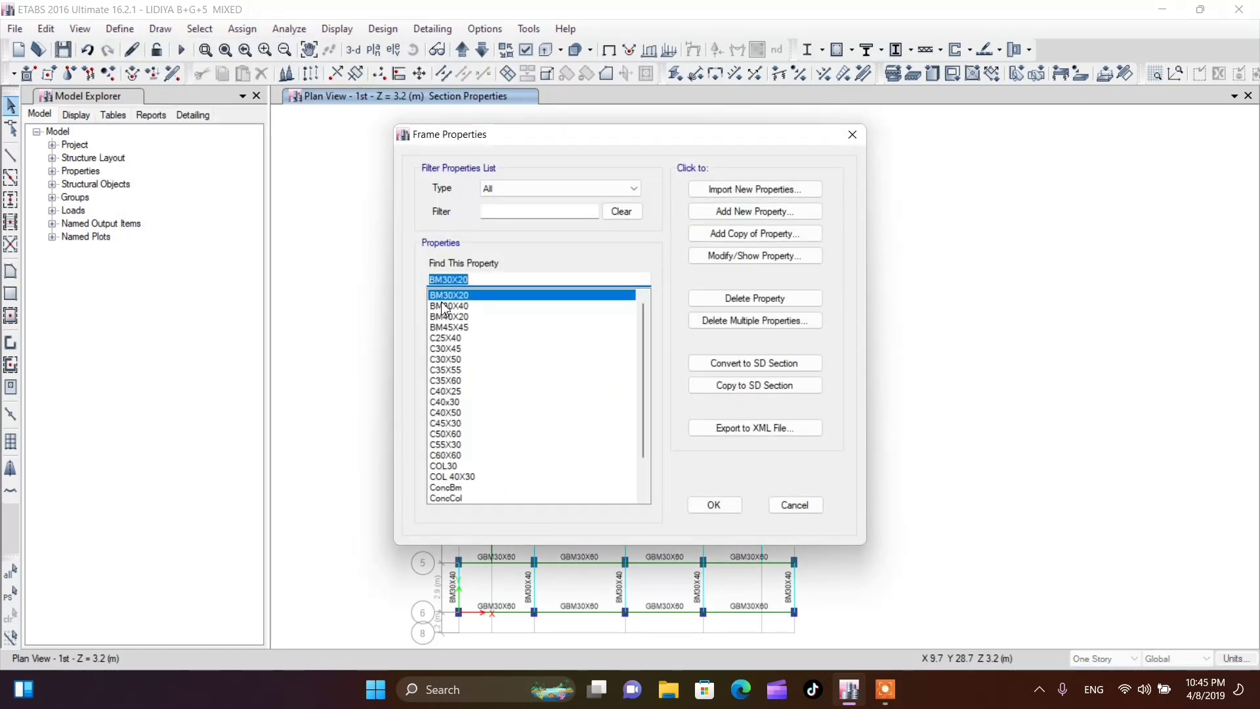
left_click(749, 216)
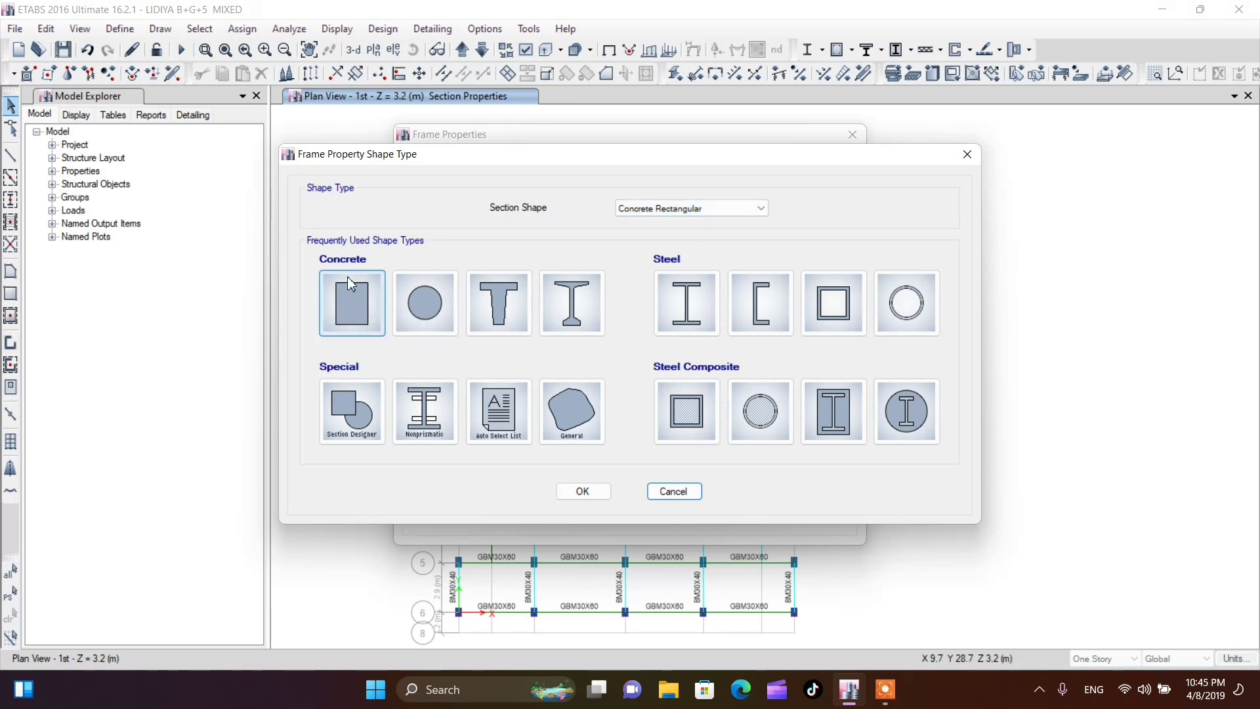
left_click(497, 325)
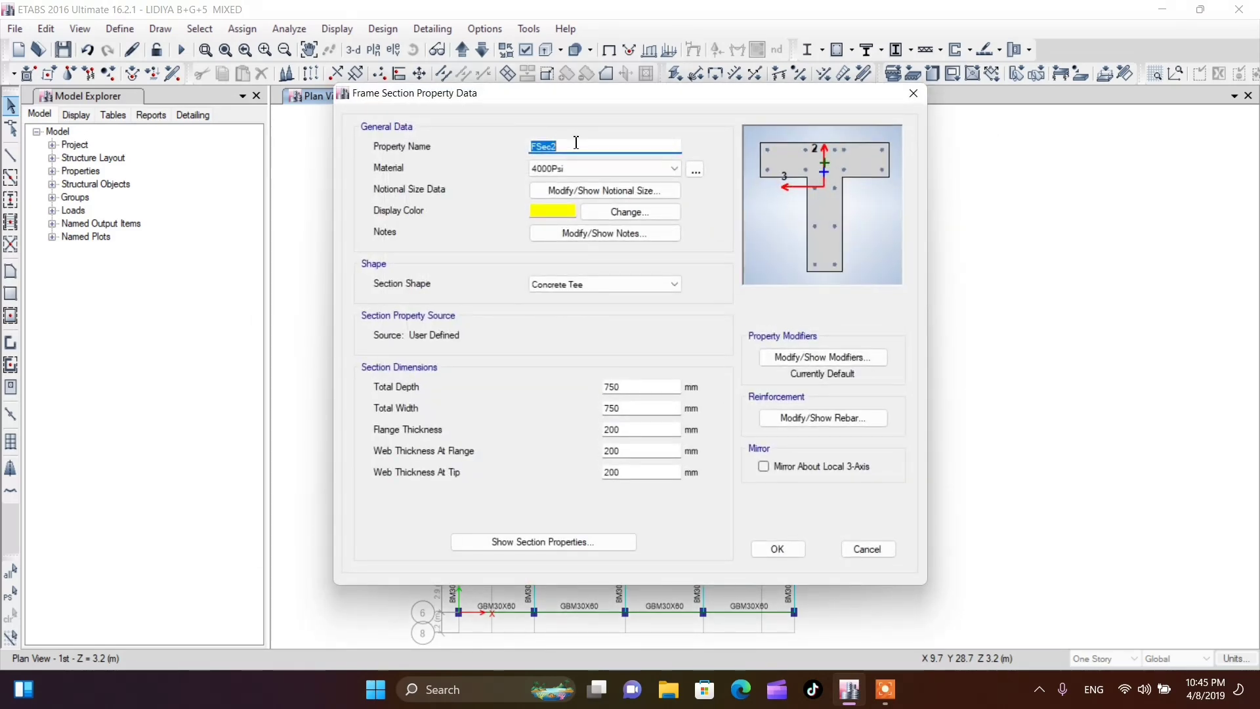
left_click_drag(574, 142, 510, 145)
type("RIB")
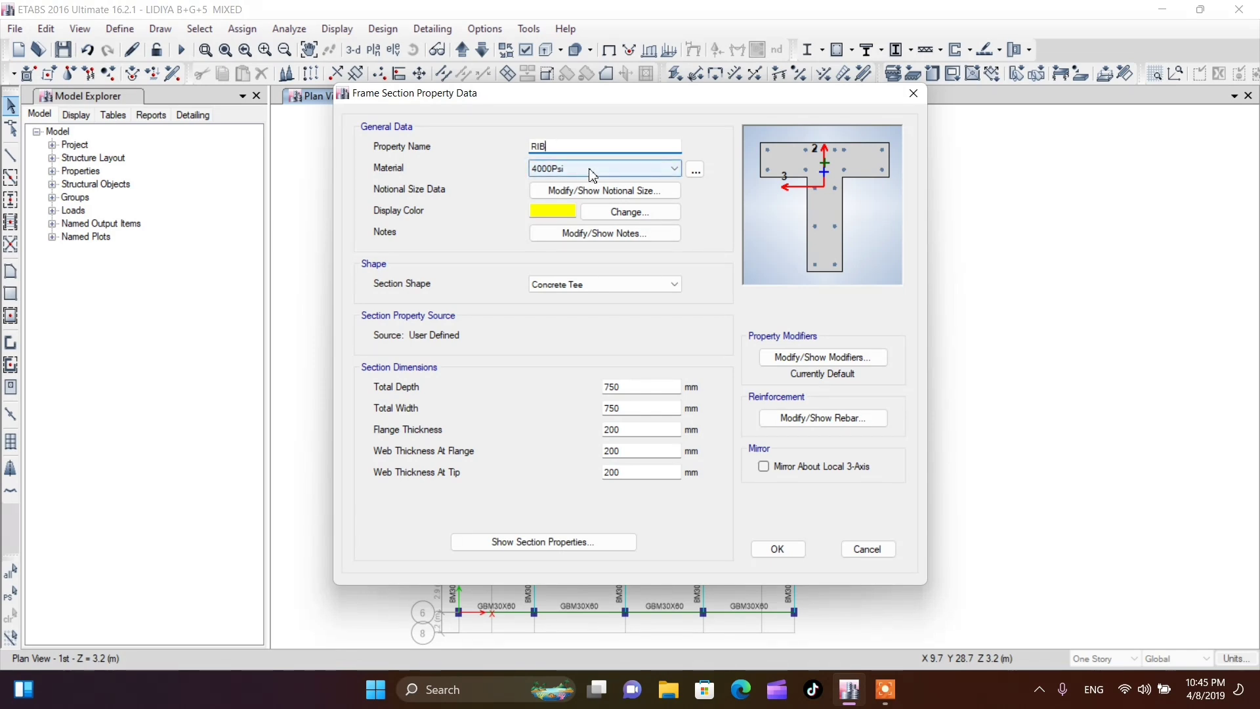
left_click(617, 170)
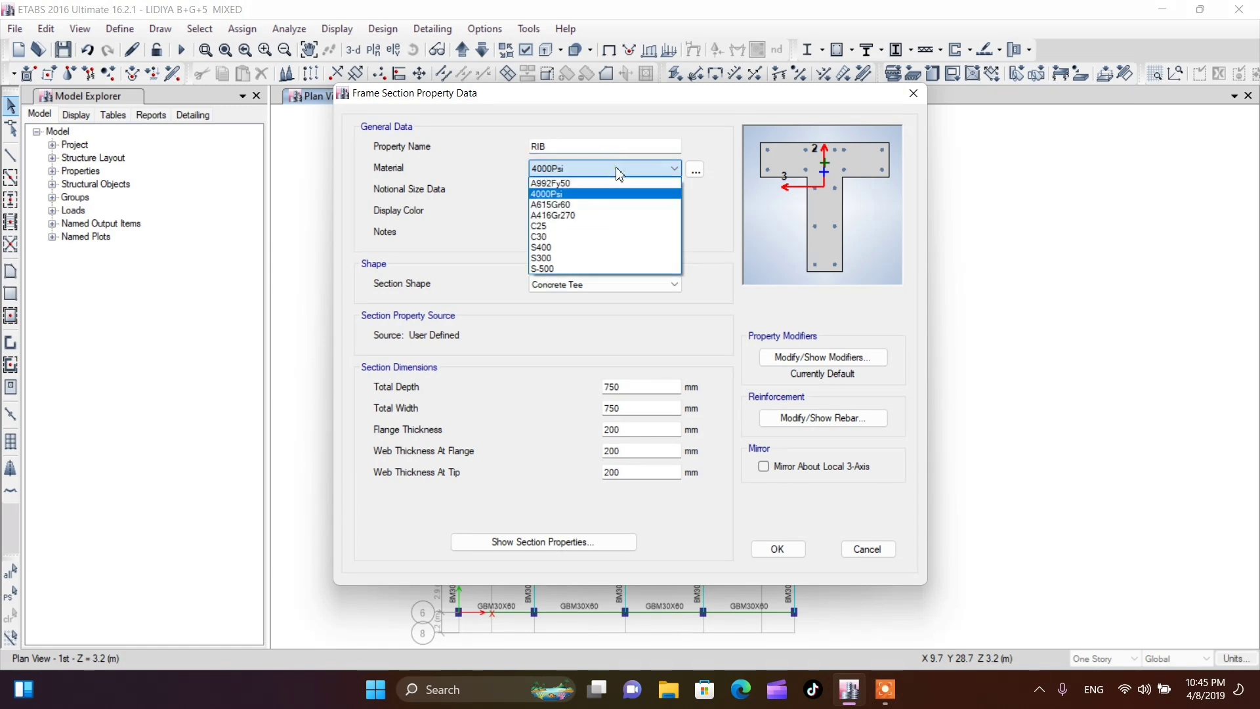
left_click(560, 226)
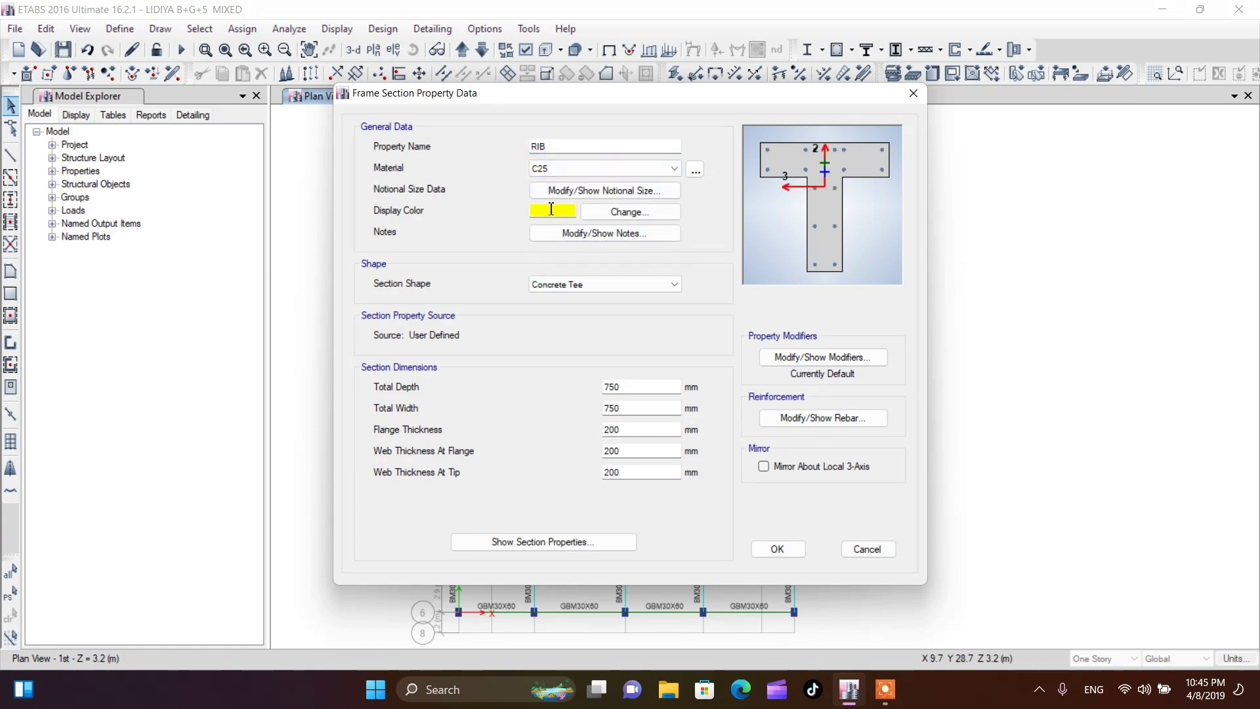
Change the display color of the RIB section to light violet-blue
left_click(599, 211)
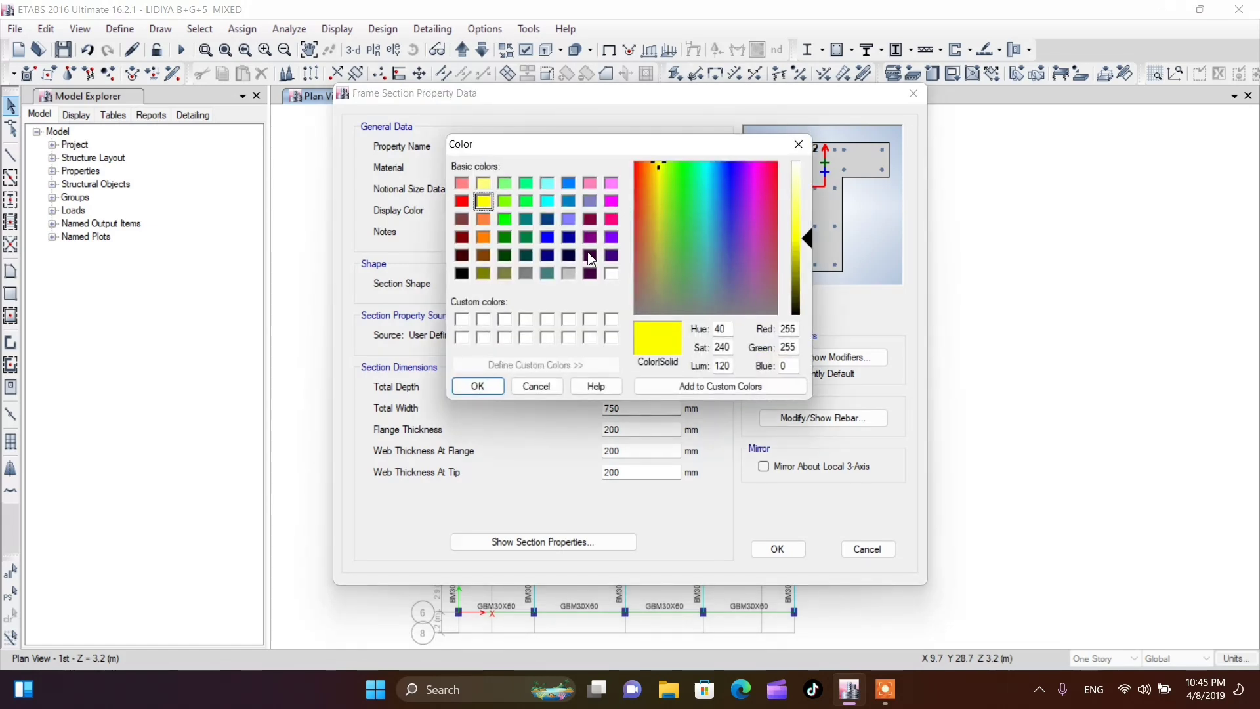
left_click(569, 218)
left_click(478, 386)
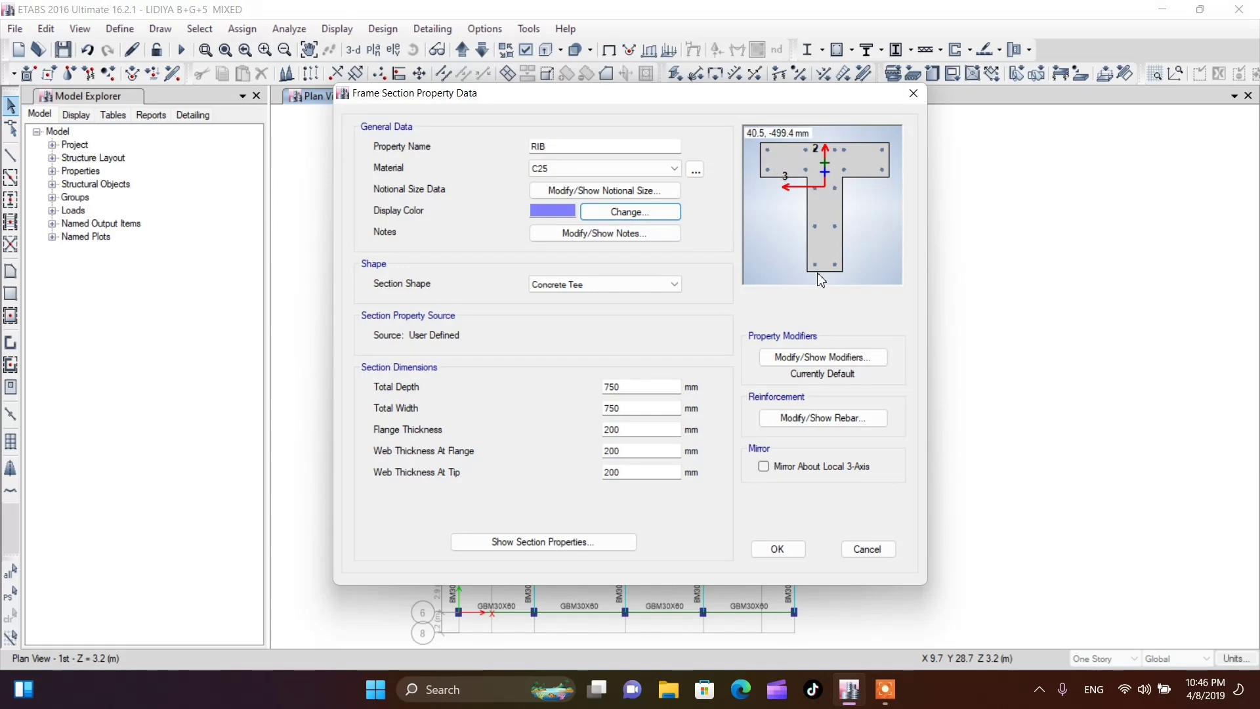
Set the RIB section's total depth to 260 mm and its total width to 400 mm
left_click_drag(654, 387, 579, 392)
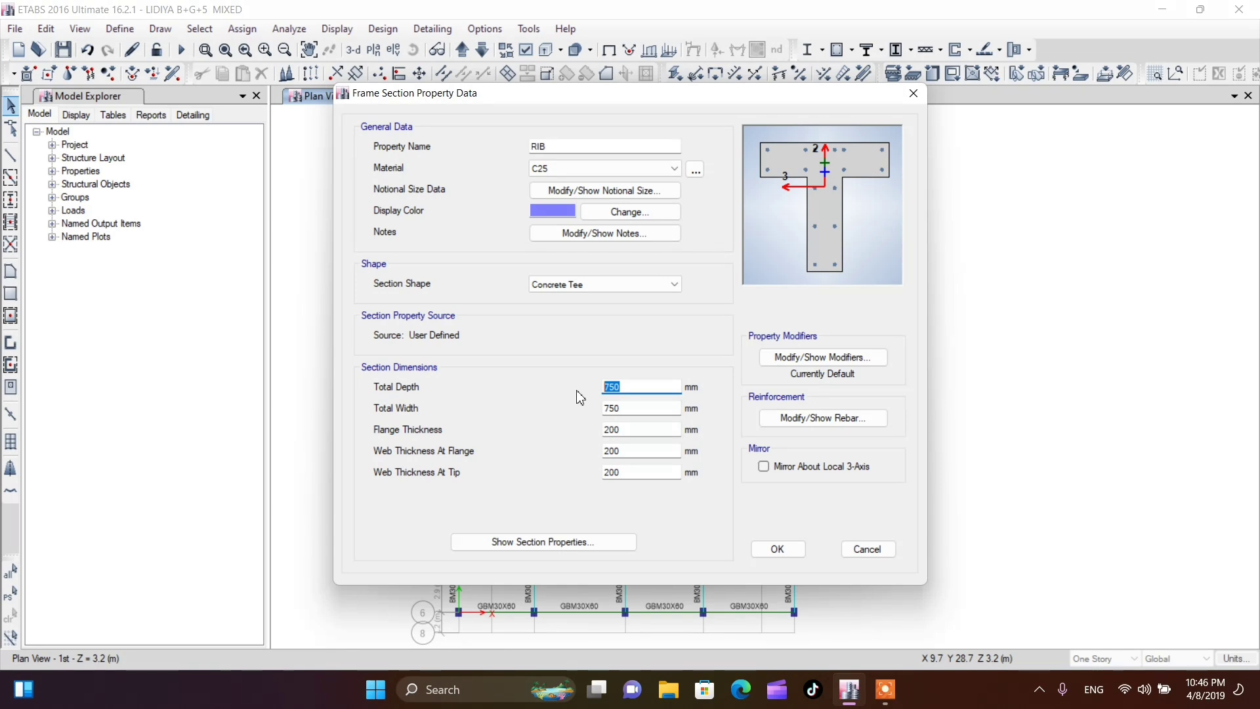
type("3")
type("0")
key("Return")
double_click(646, 408)
type("4")
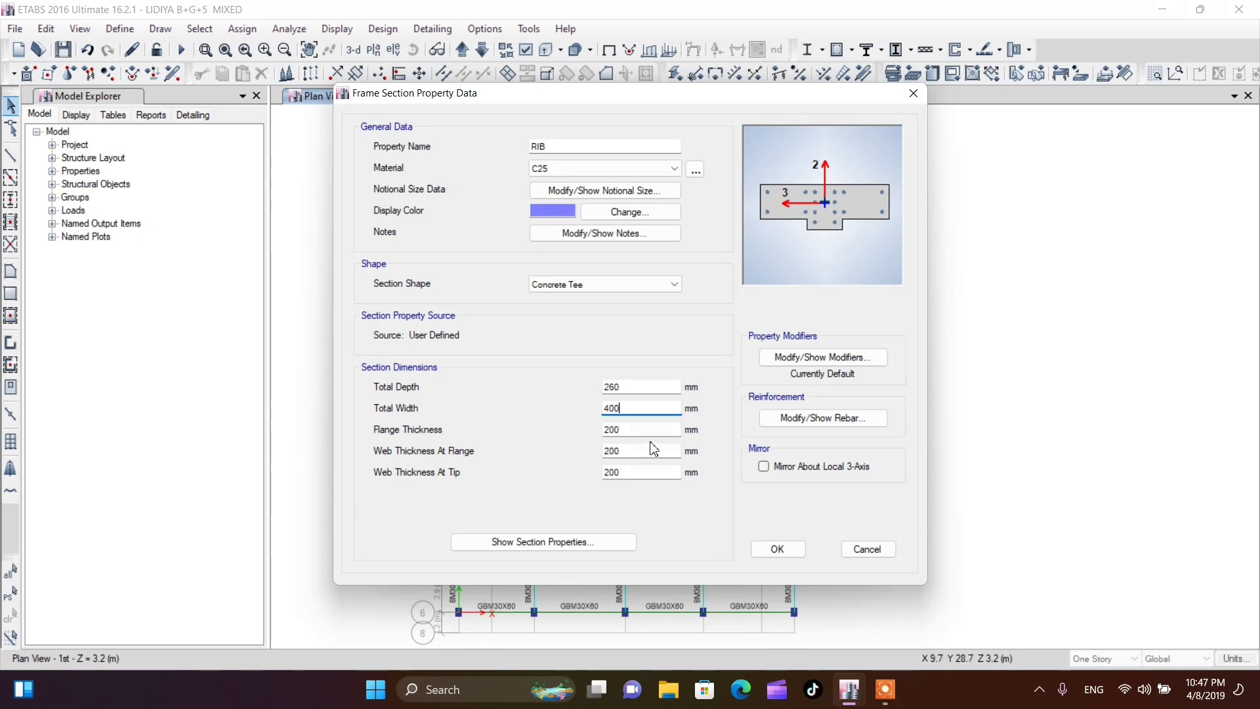
key("Tab")
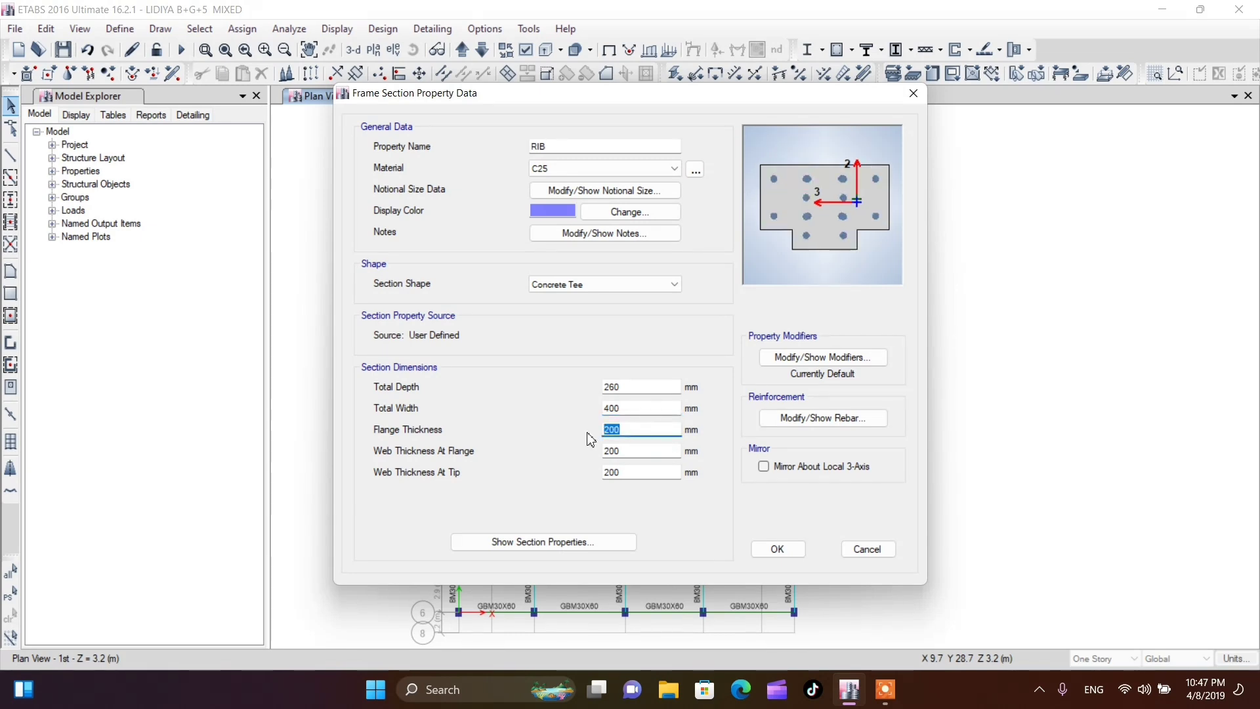
Set the RIB section's flange thickness to 100 mm, and accept the section and the frame properties
type("1")
left_click(648, 453)
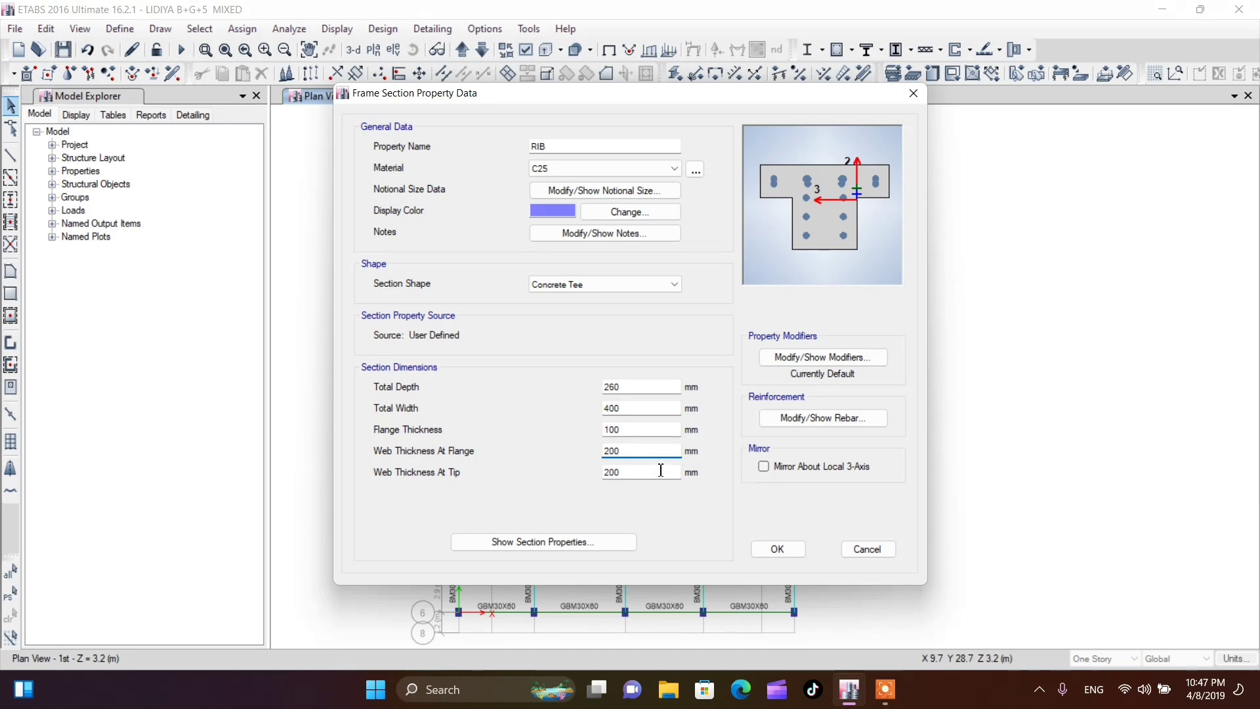
left_click(777, 550)
left_click(720, 503)
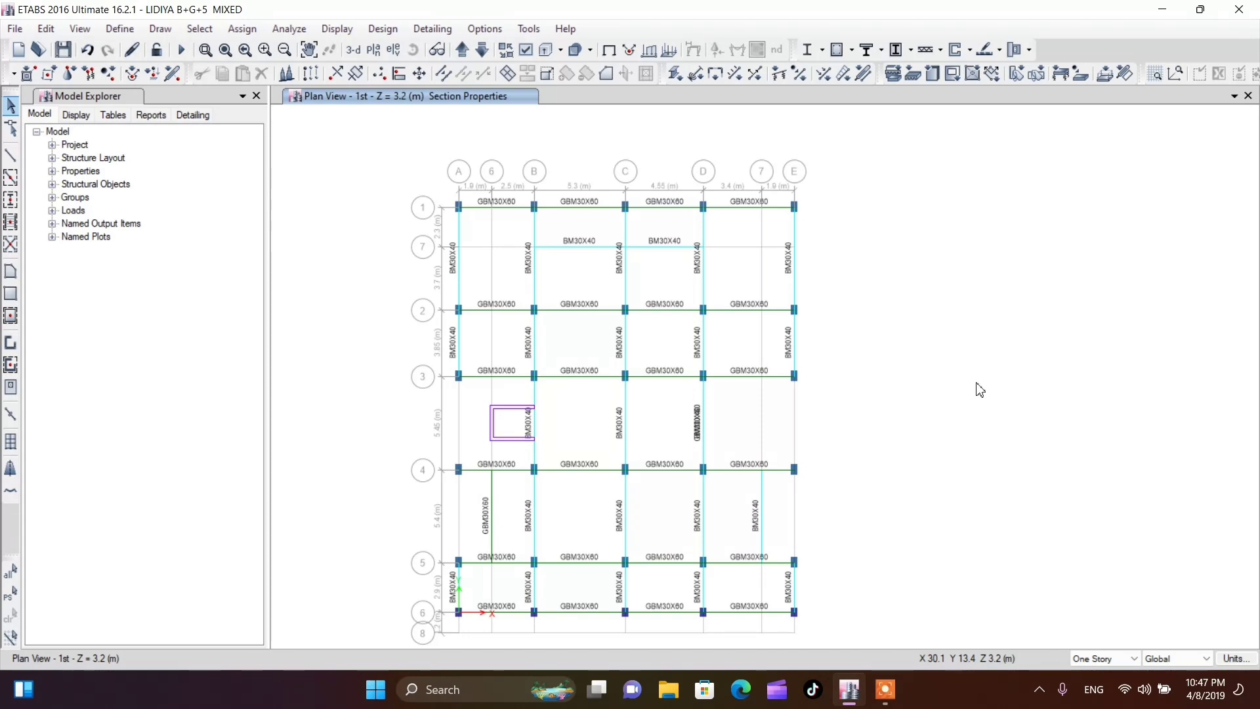
Add another Concrete Tee frame section, enter RIB as its name and set its material to C25
left_click(121, 32)
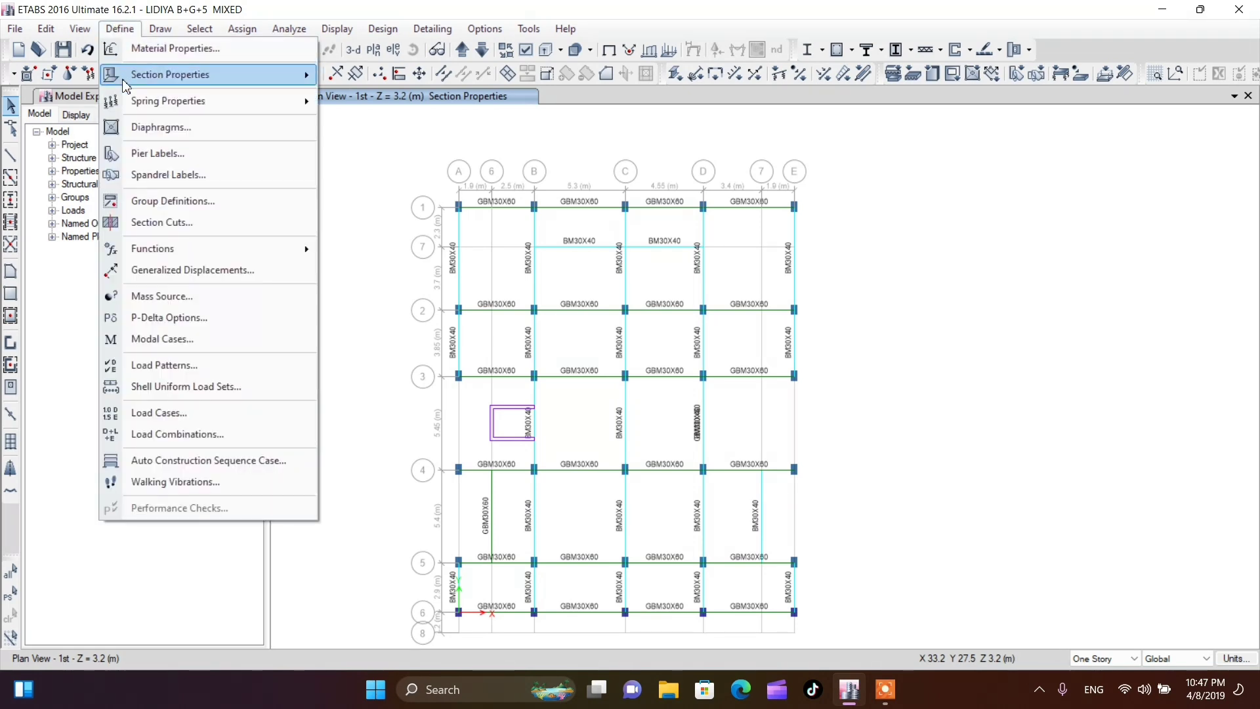
mouse_move(126, 82)
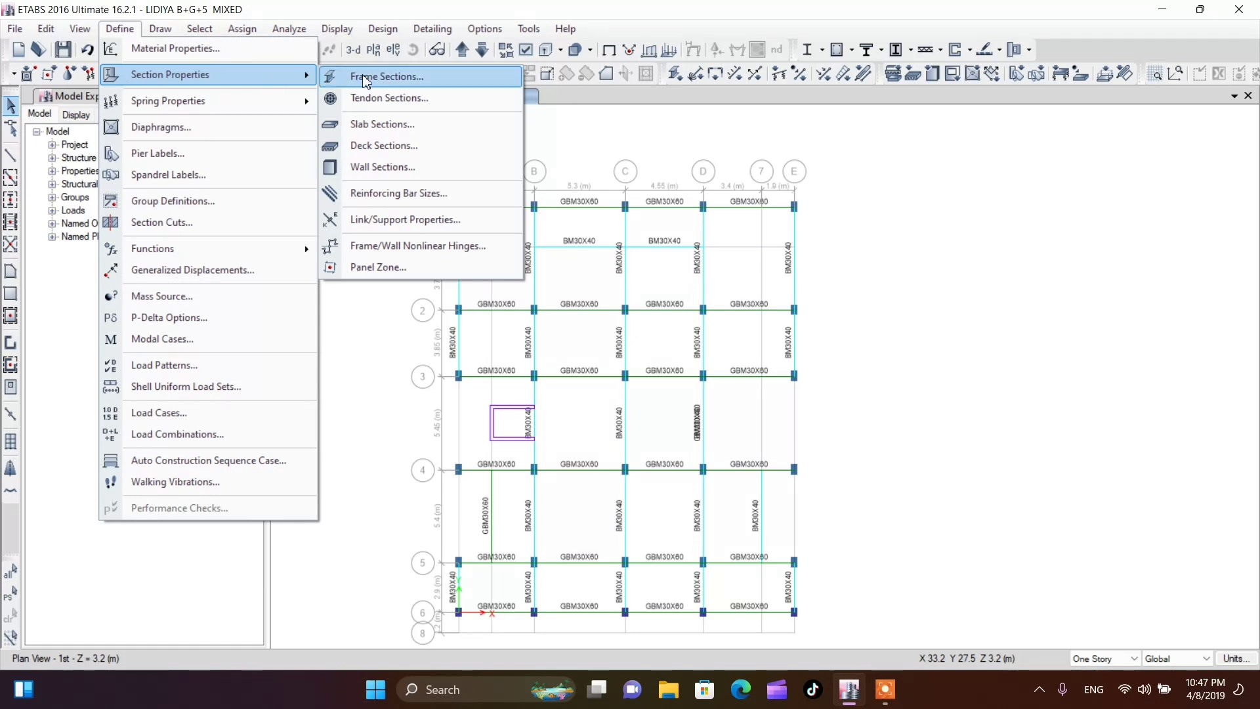
left_click(389, 76)
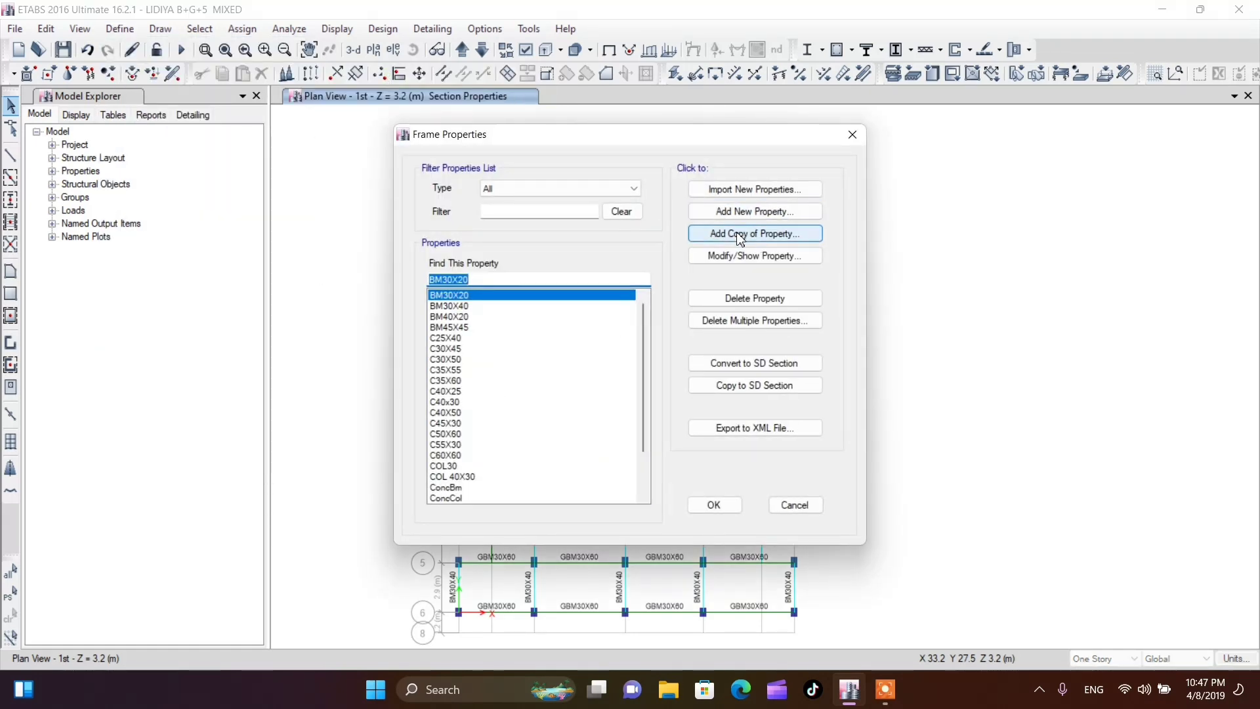
left_click(738, 212)
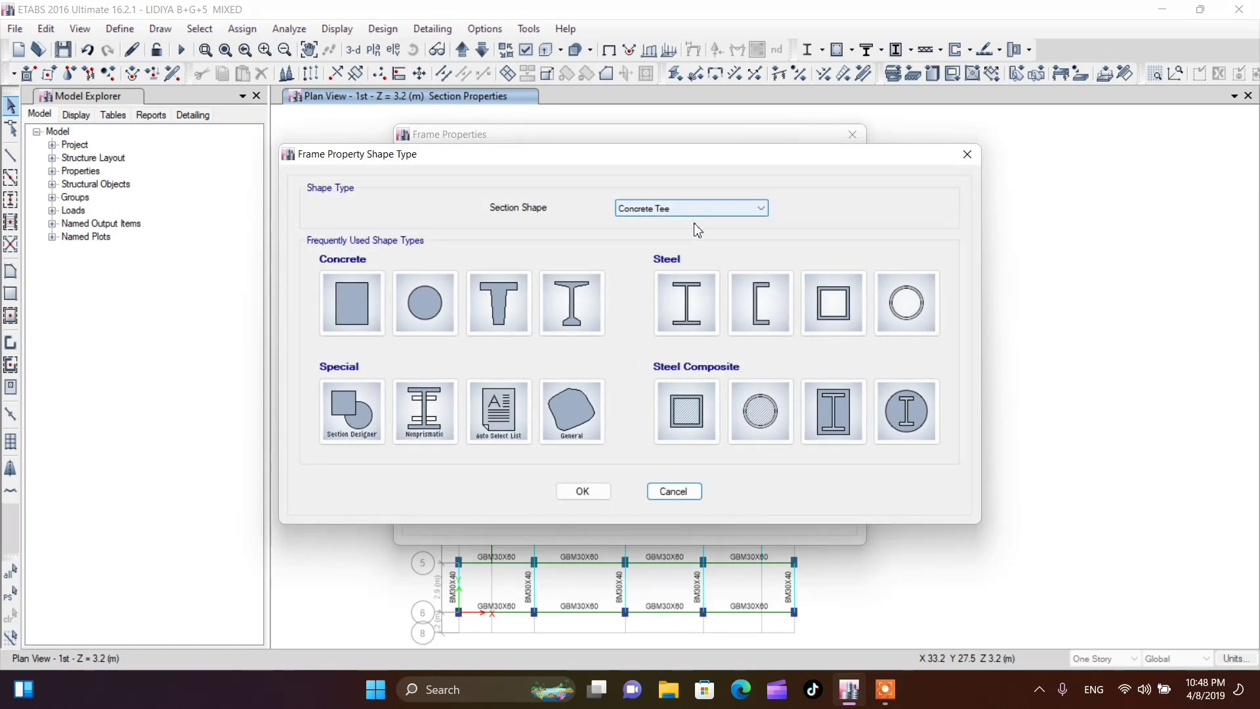
left_click(511, 316)
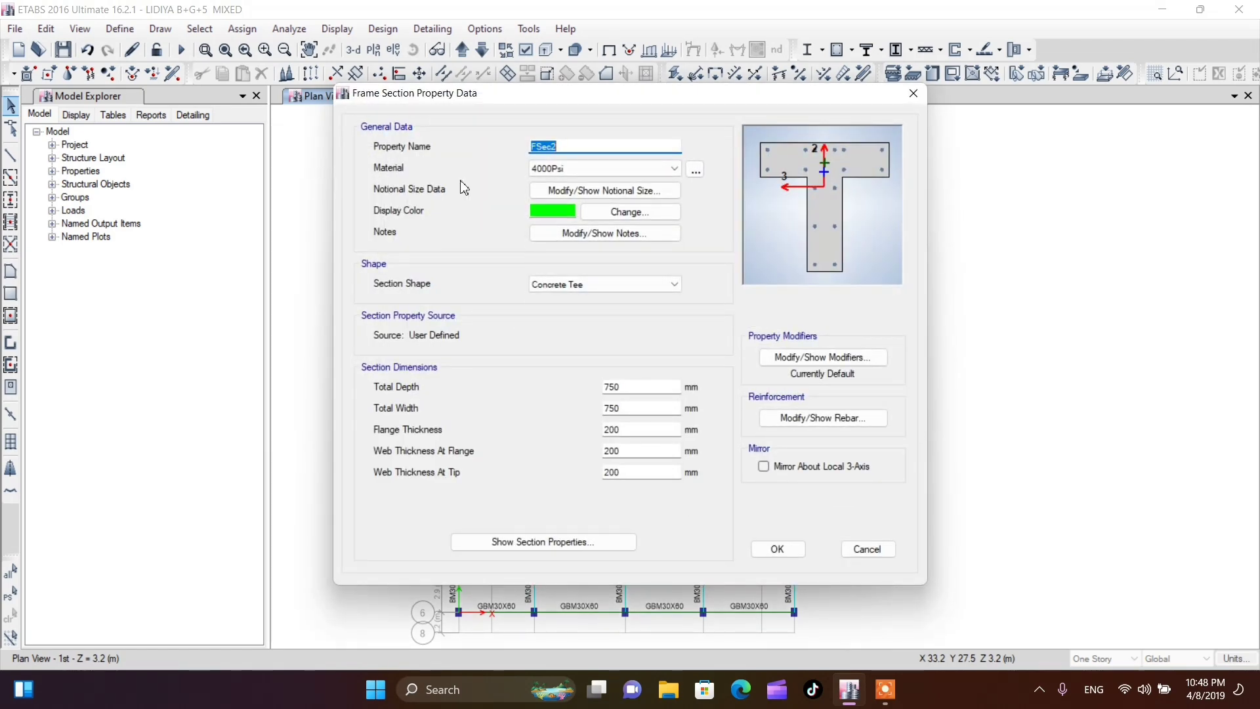
type("RIB")
left_click(676, 168)
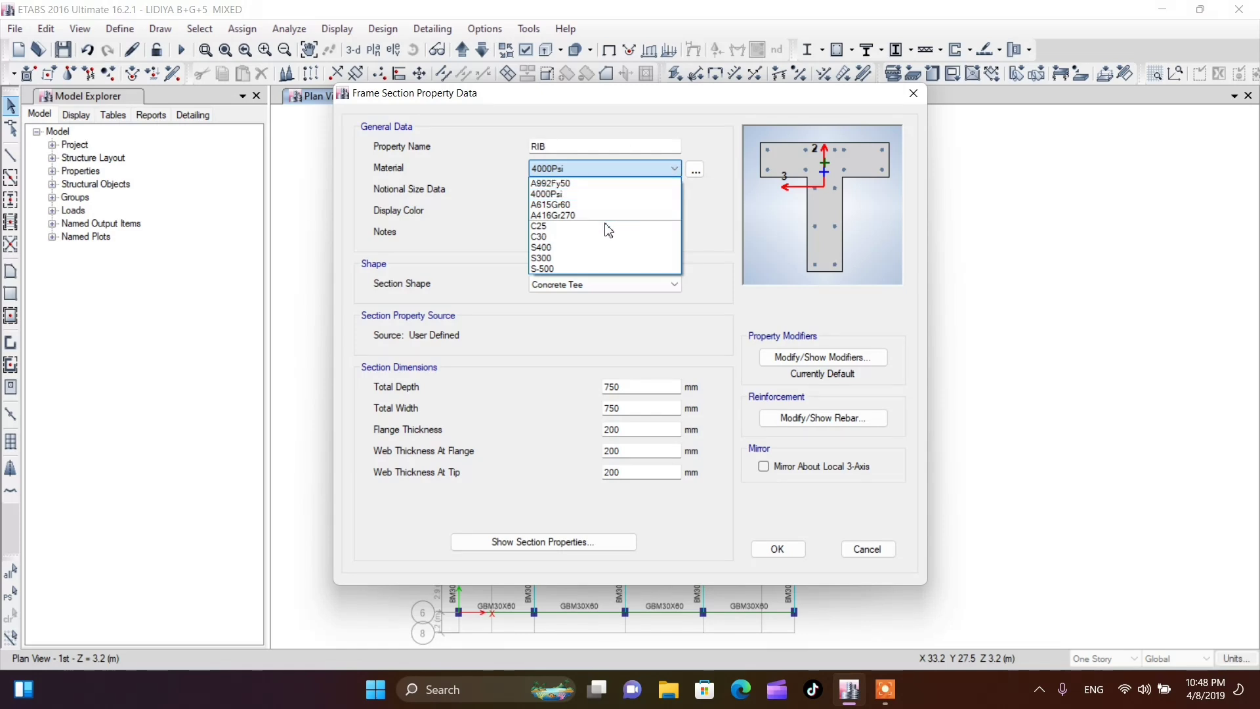
left_click(565, 227)
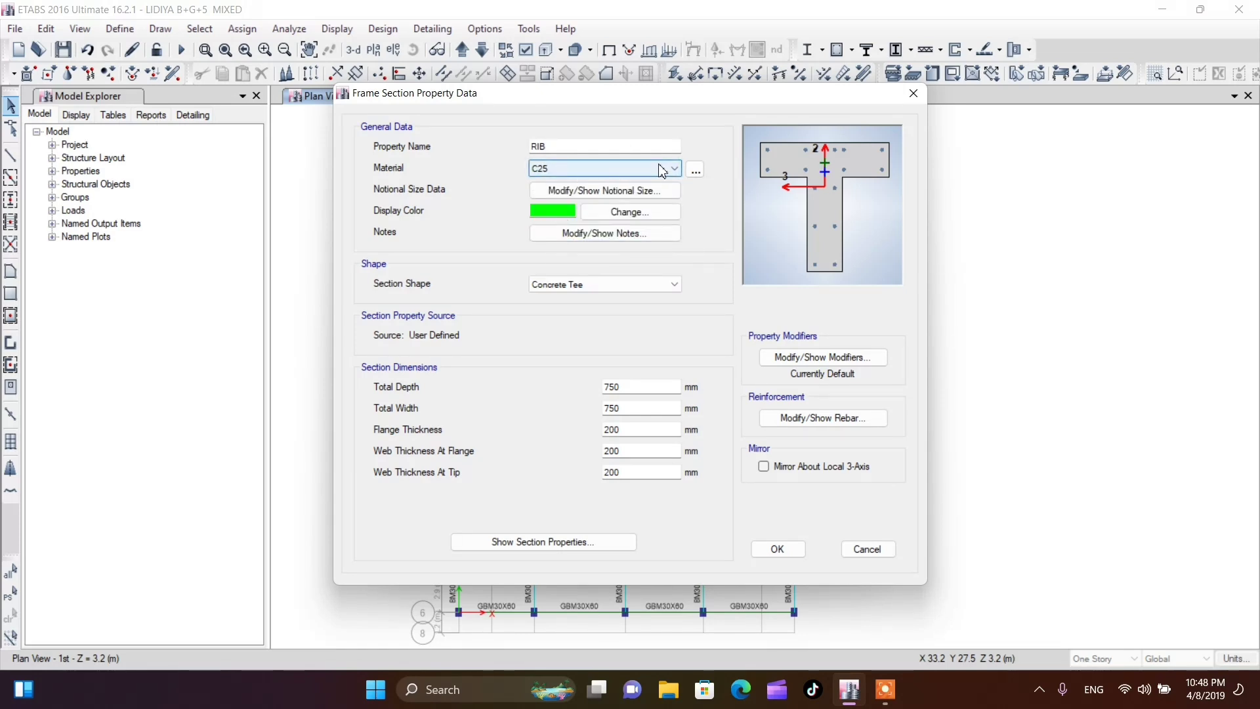
Change the new tee section's display color to magenta
left_click(612, 213)
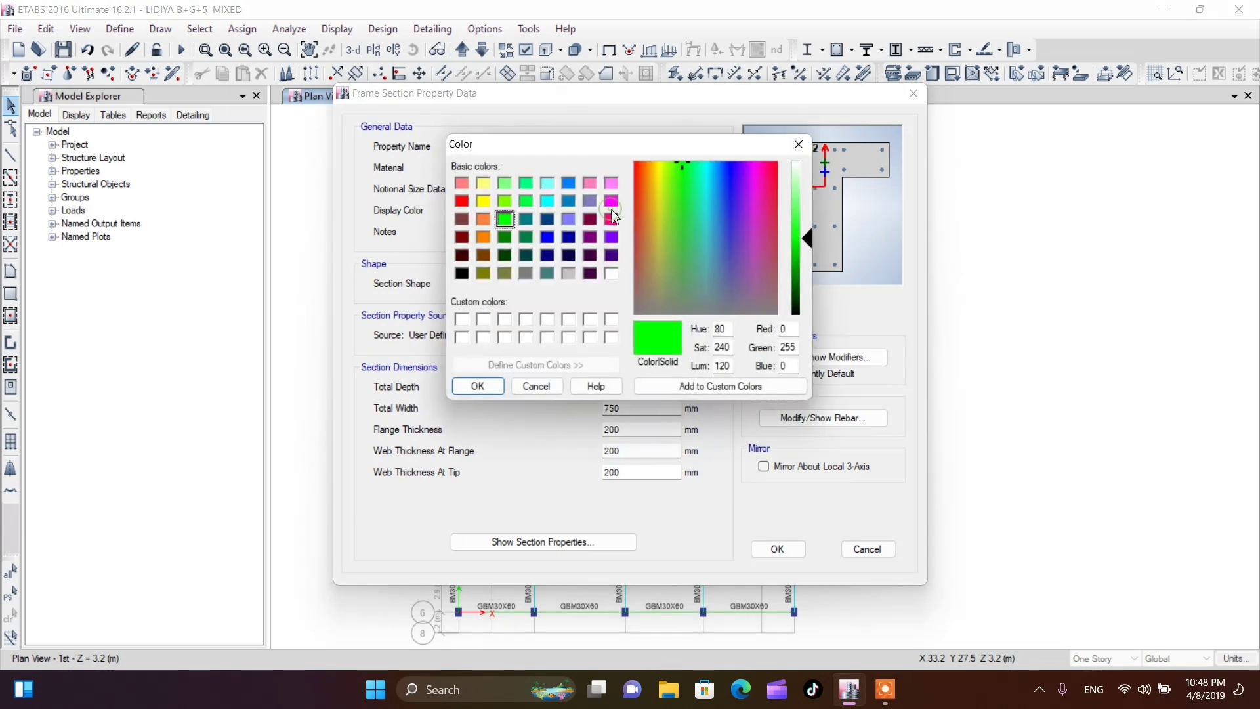
left_click(577, 222)
left_click(611, 236)
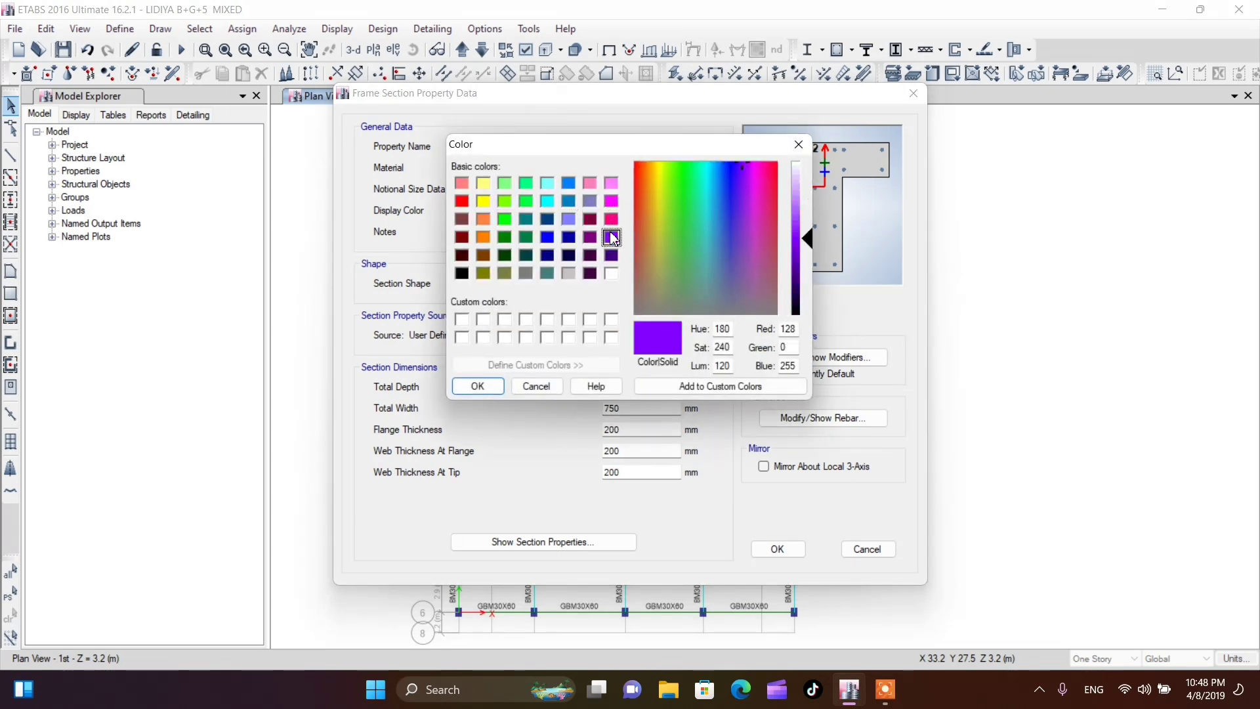
left_click(478, 386)
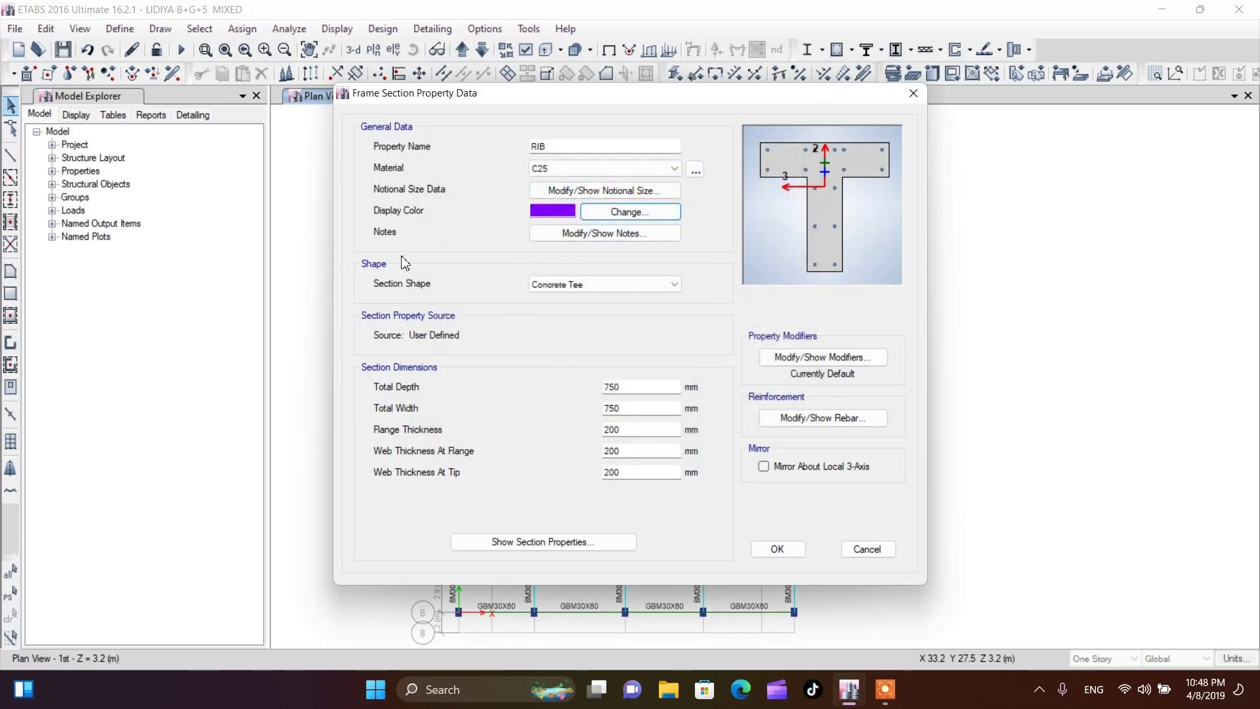
left_click(598, 212)
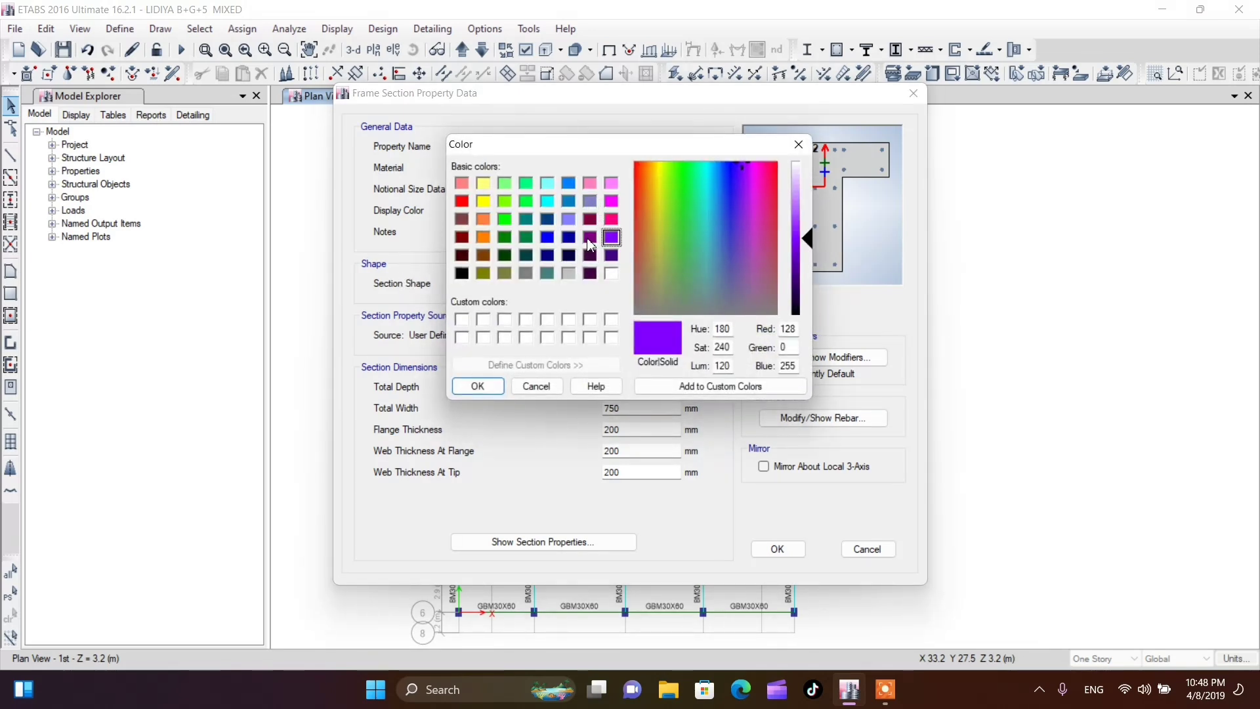
left_click(612, 201)
left_click(478, 386)
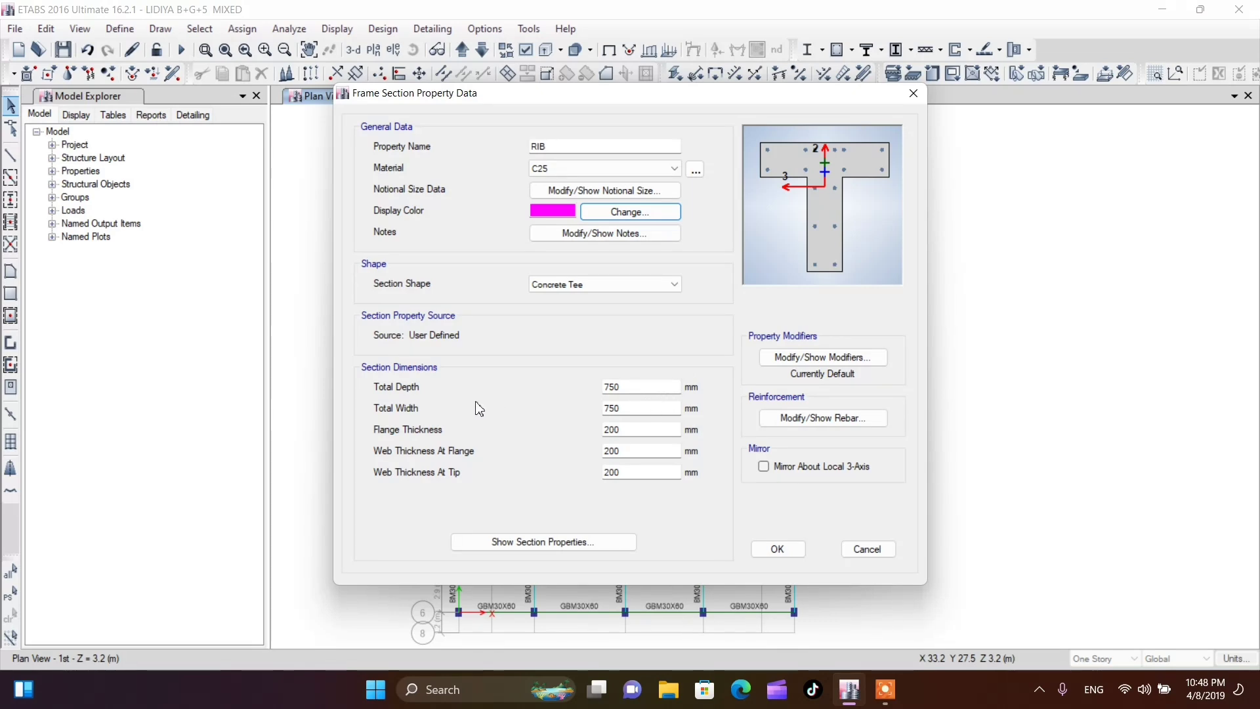
Set the new tee section's total depth to 300-40 (260 mm) and its total width to 400 mm
left_click(629, 387)
double_click(629, 387)
type("300-40")
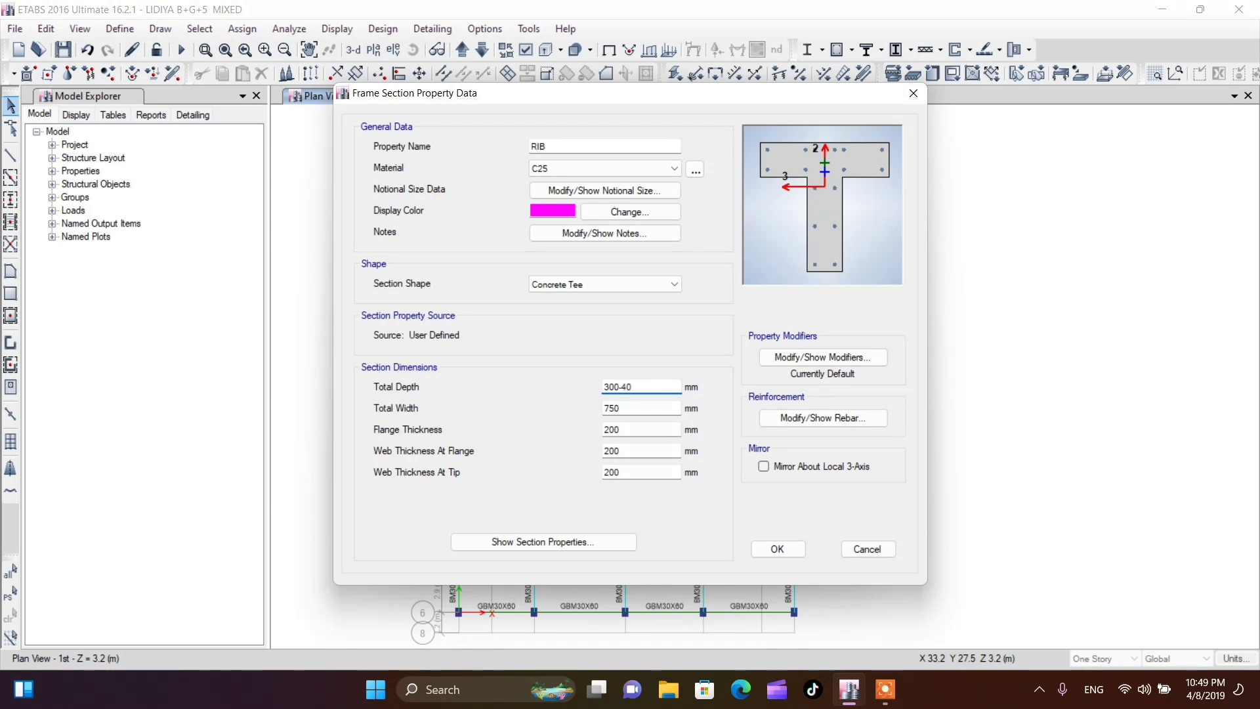
key("Return")
double_click(654, 414)
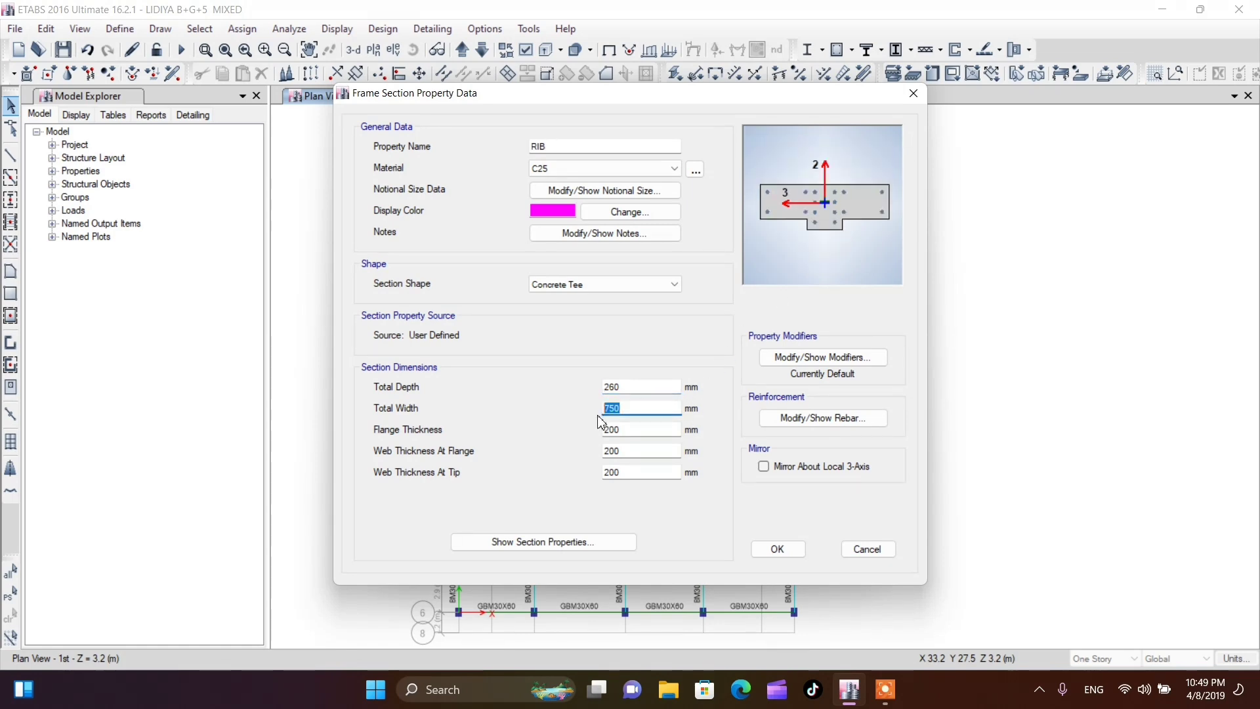
type("400")
Set the new tee section's flange thickness to 100 mm
left_click(637, 435)
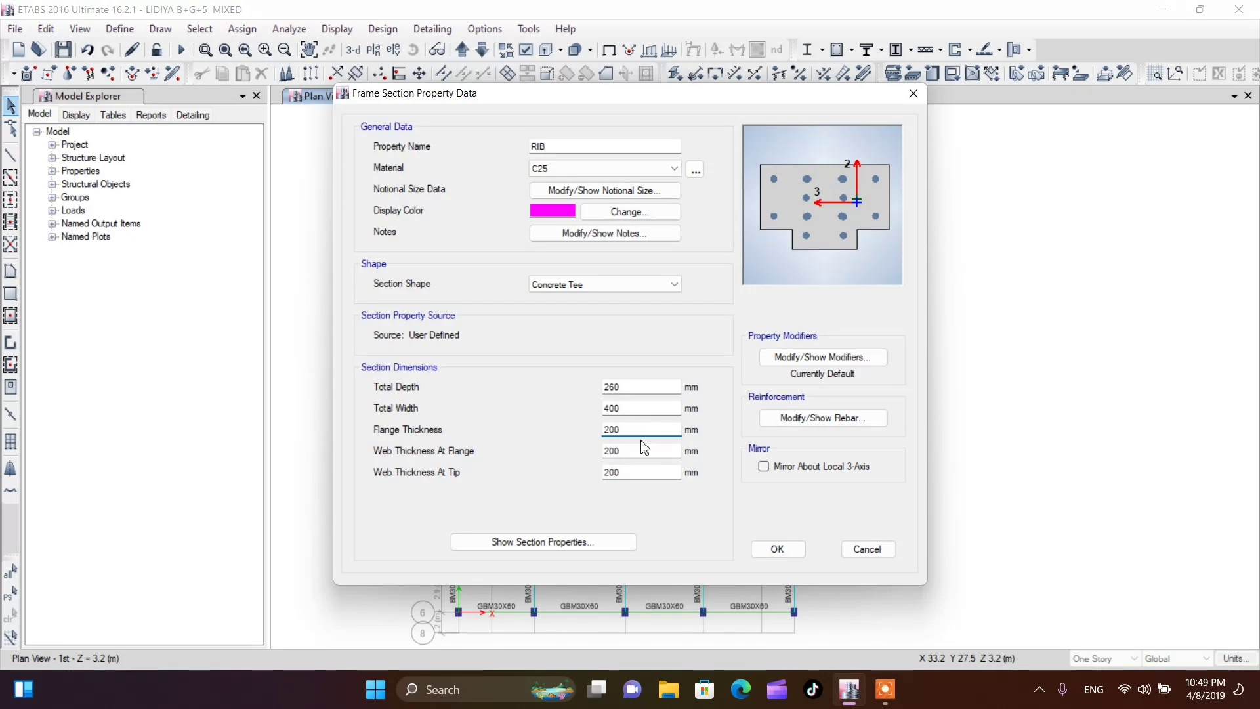
left_click_drag(633, 433, 590, 434)
type("10")
left_click(627, 453)
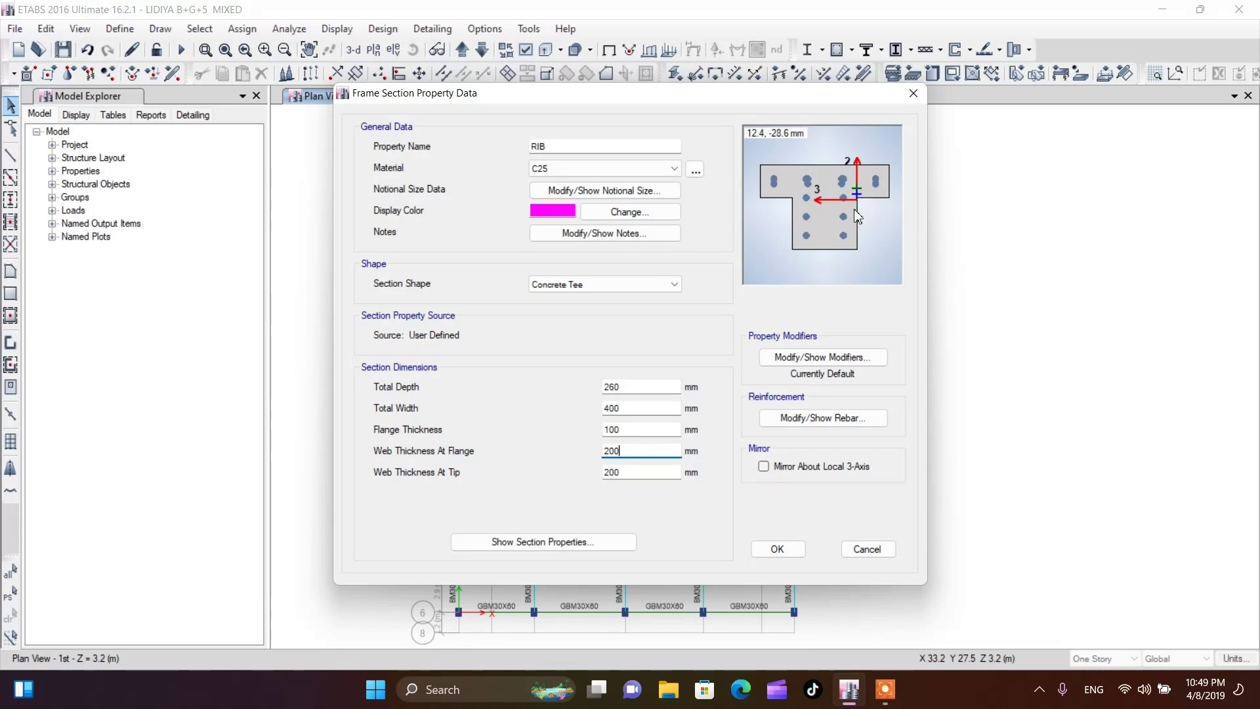
key("Tab")
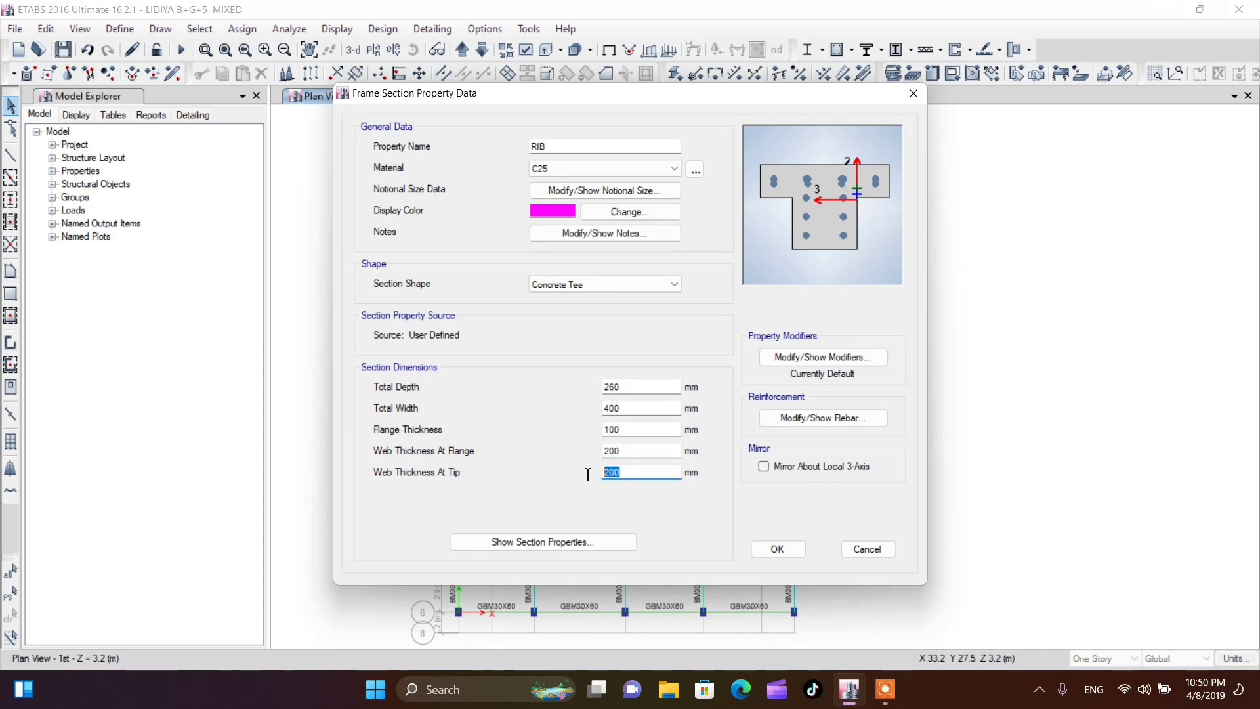
double_click(626, 450)
left_click(644, 431)
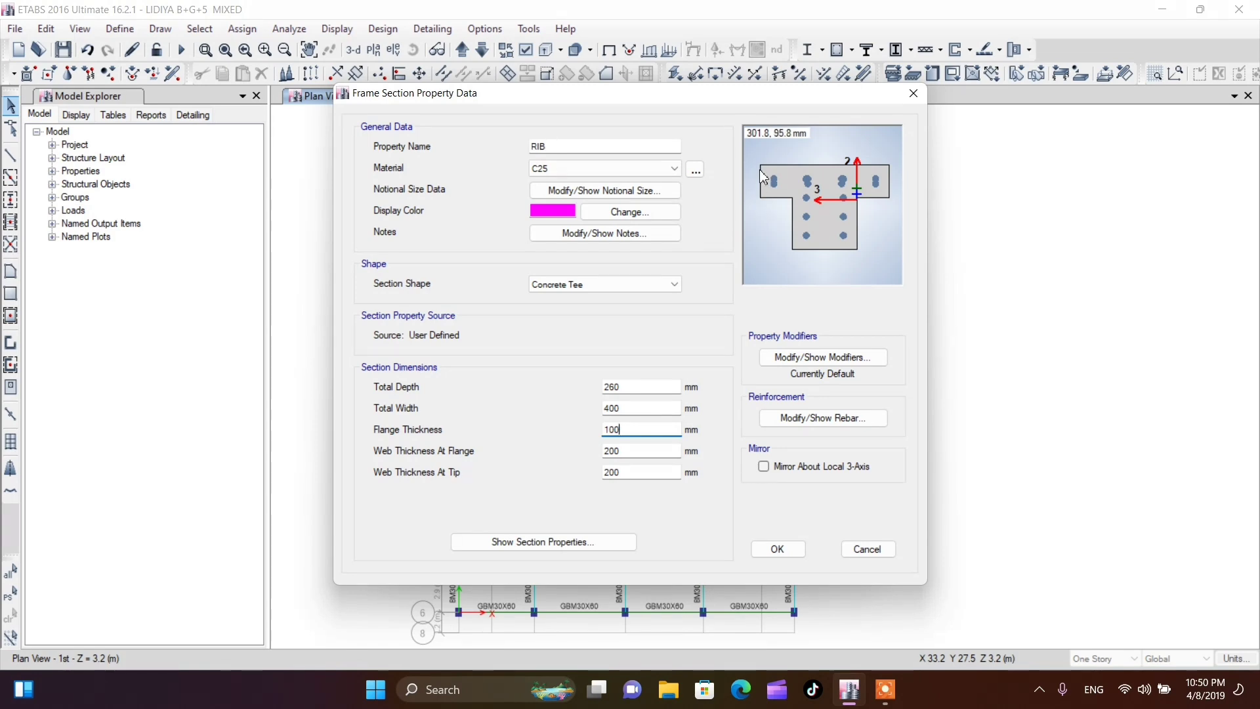
Set the flange thickness to 80 mm and the web thickness at both flange and tip to 100 mm
left_click_drag(637, 429, 598, 432)
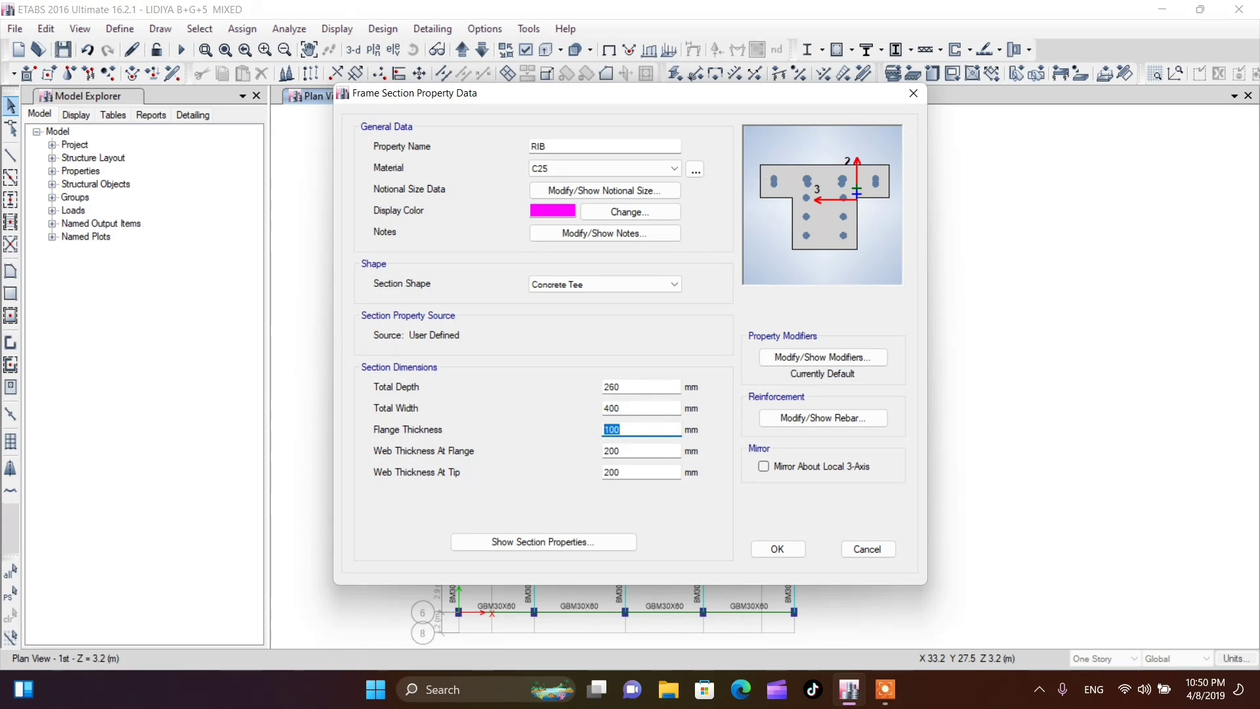
type("6")
type("800")
double_click(624, 452)
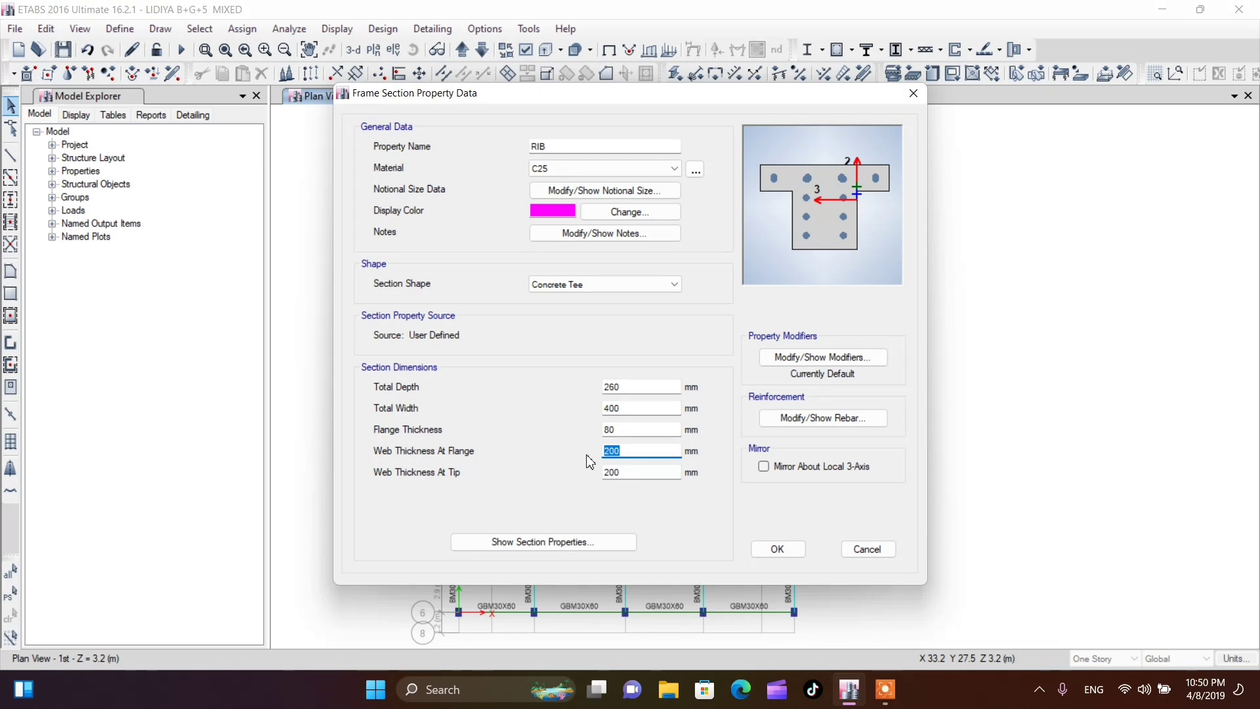
type("1")
double_click(607, 473)
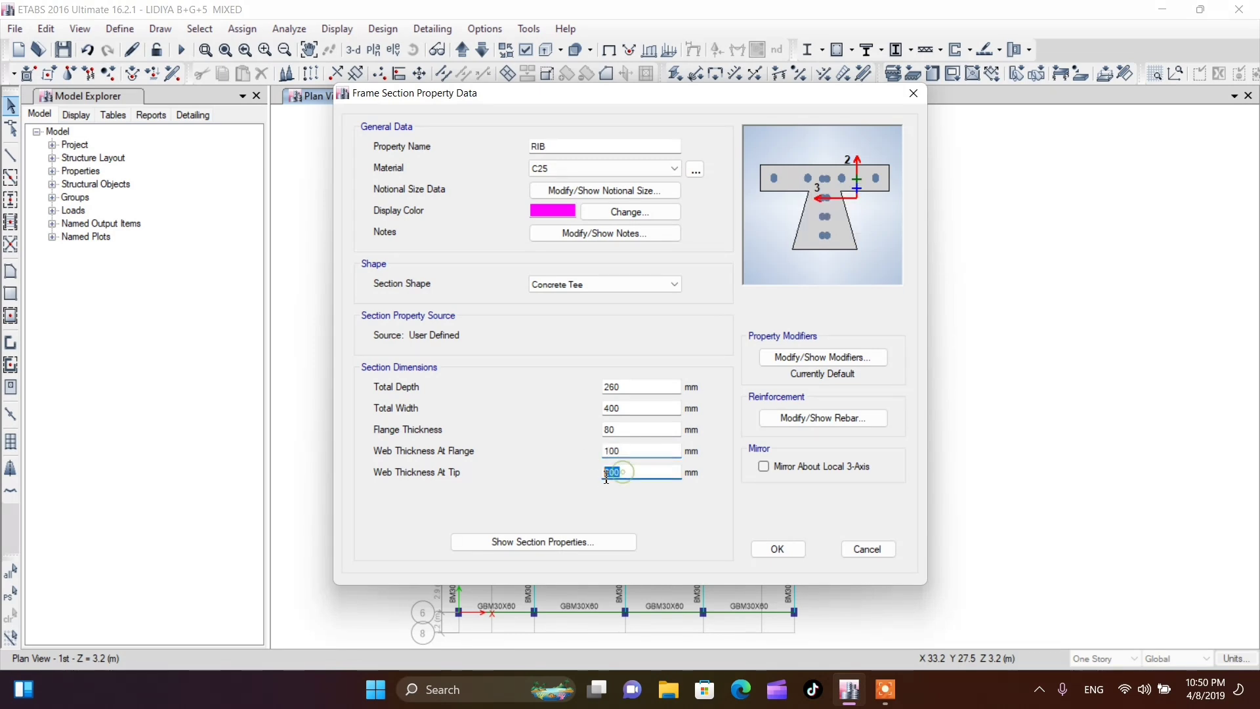
type("10")
left_click(642, 449)
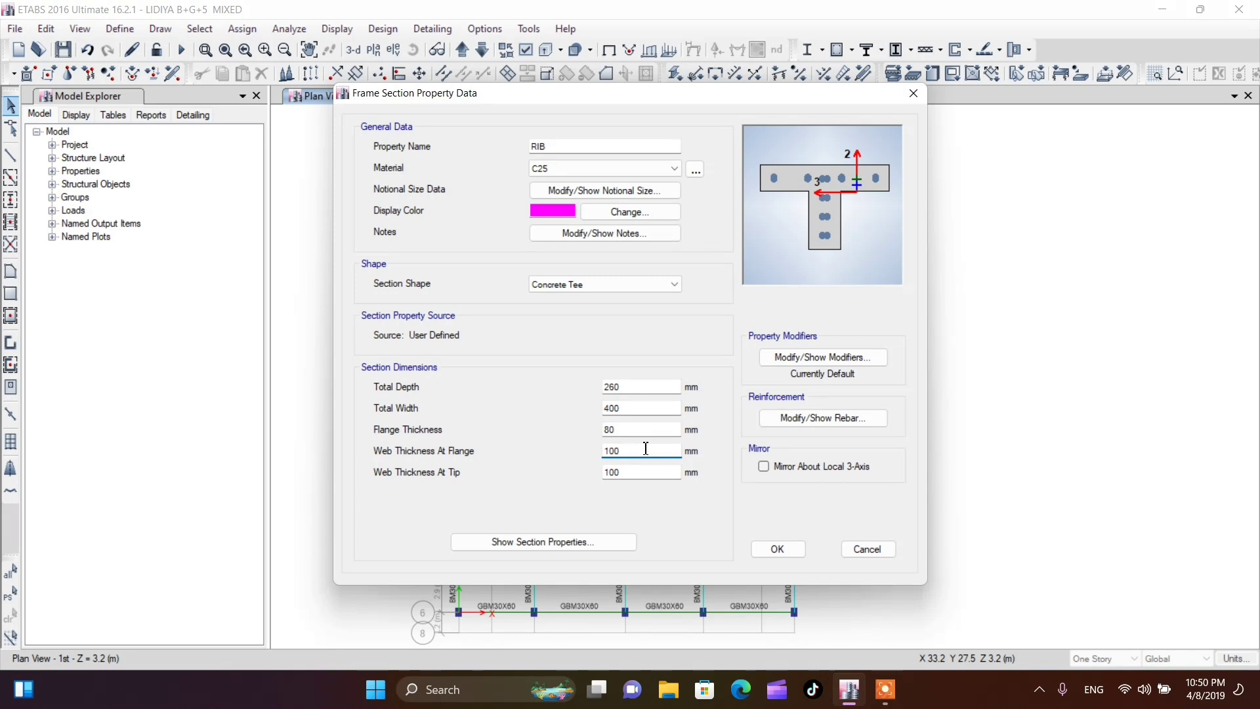
Name the new tee section RIB2 instead of RIB and accept its properties
left_click(777, 552)
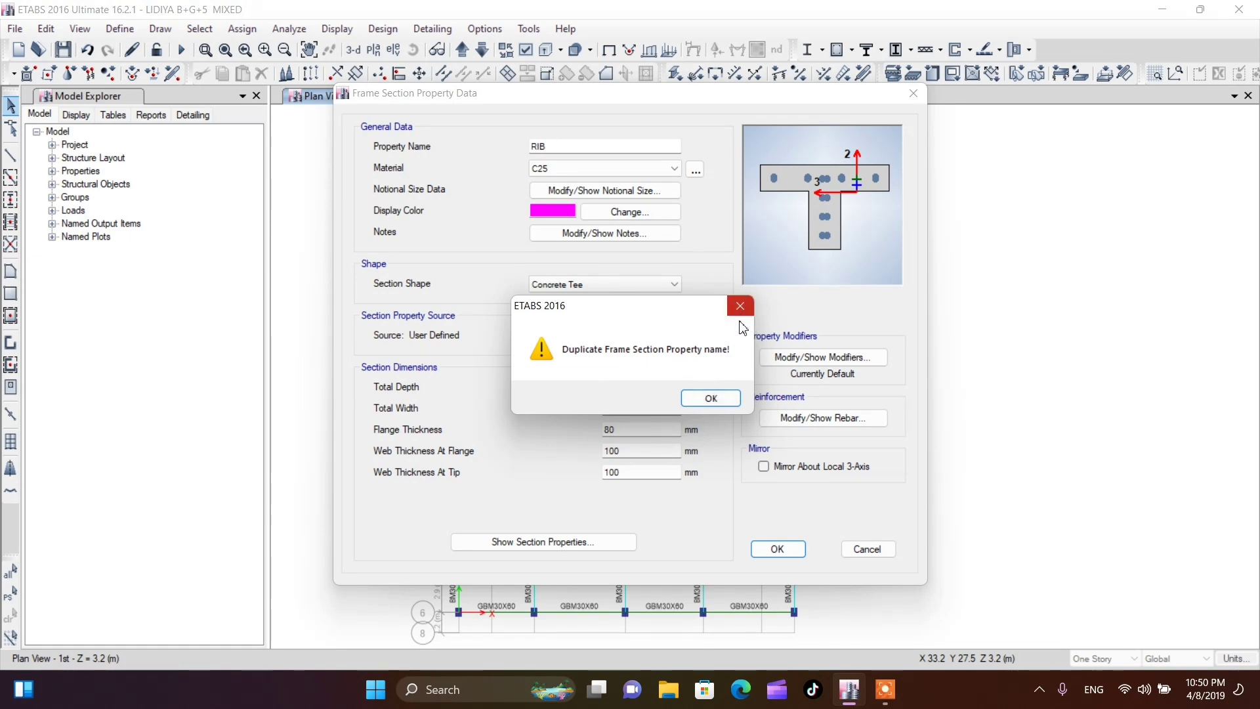
left_click(712, 397)
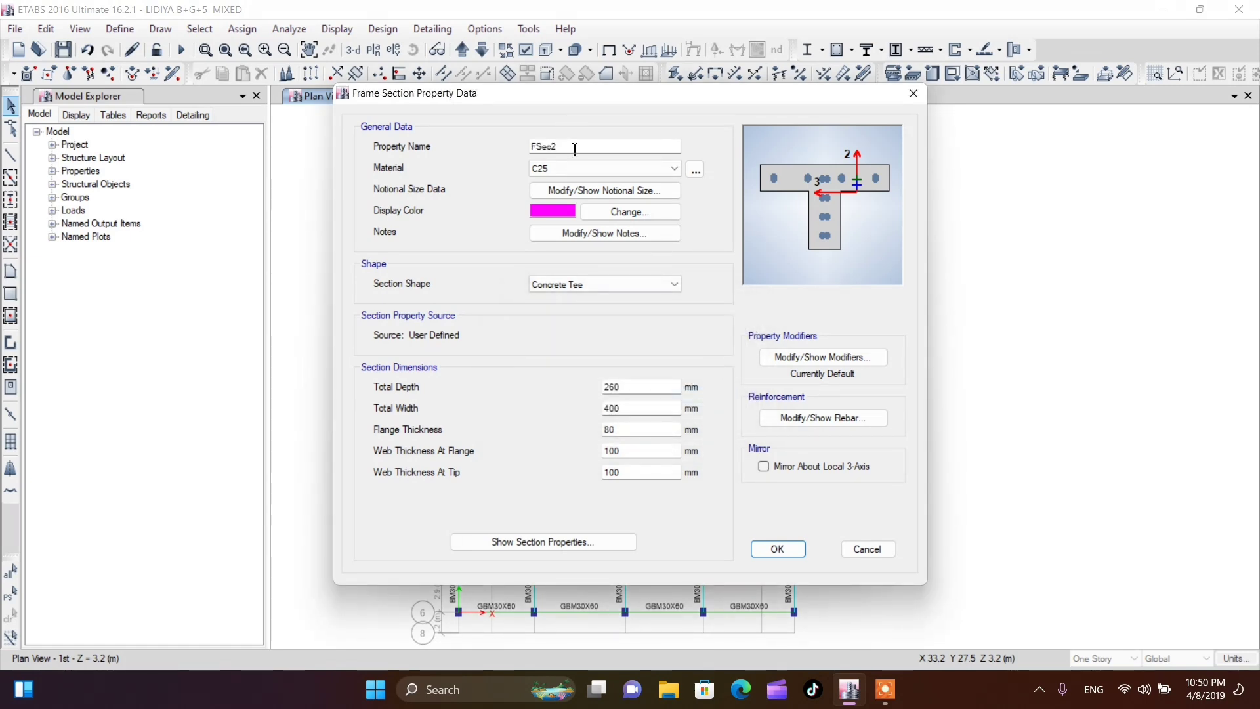
left_click_drag(574, 145, 525, 154)
type("RIB2")
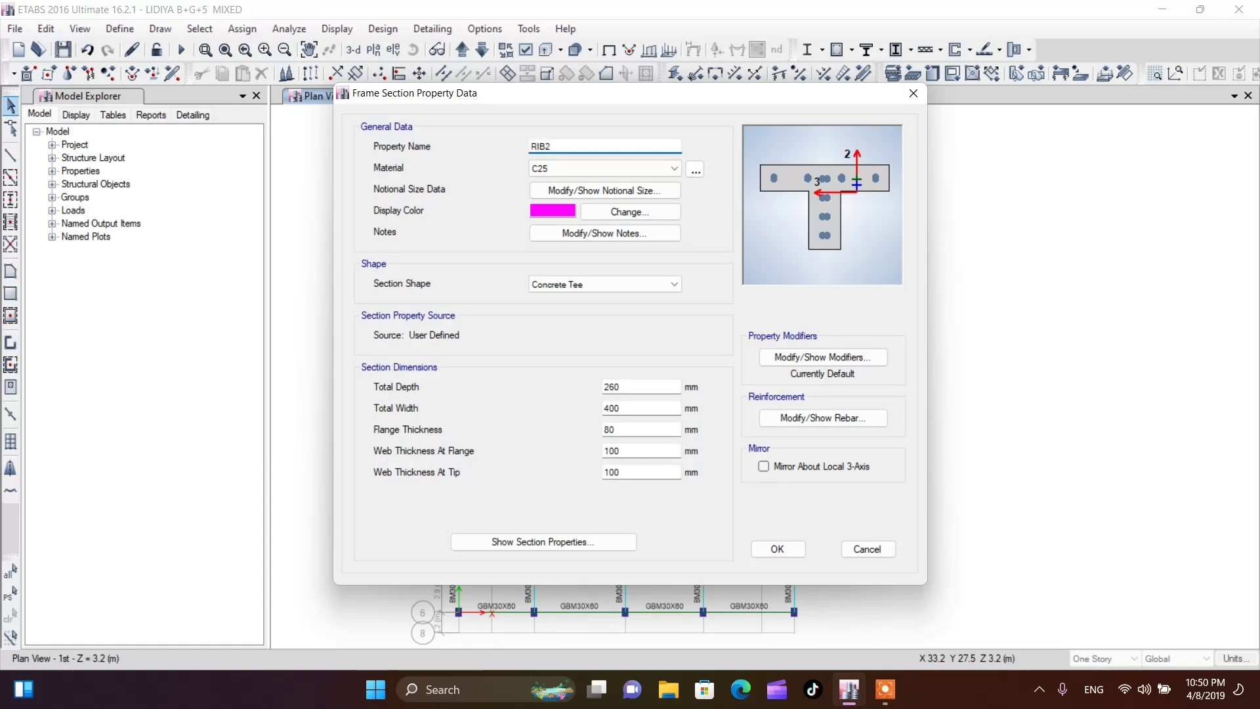
left_click(778, 550)
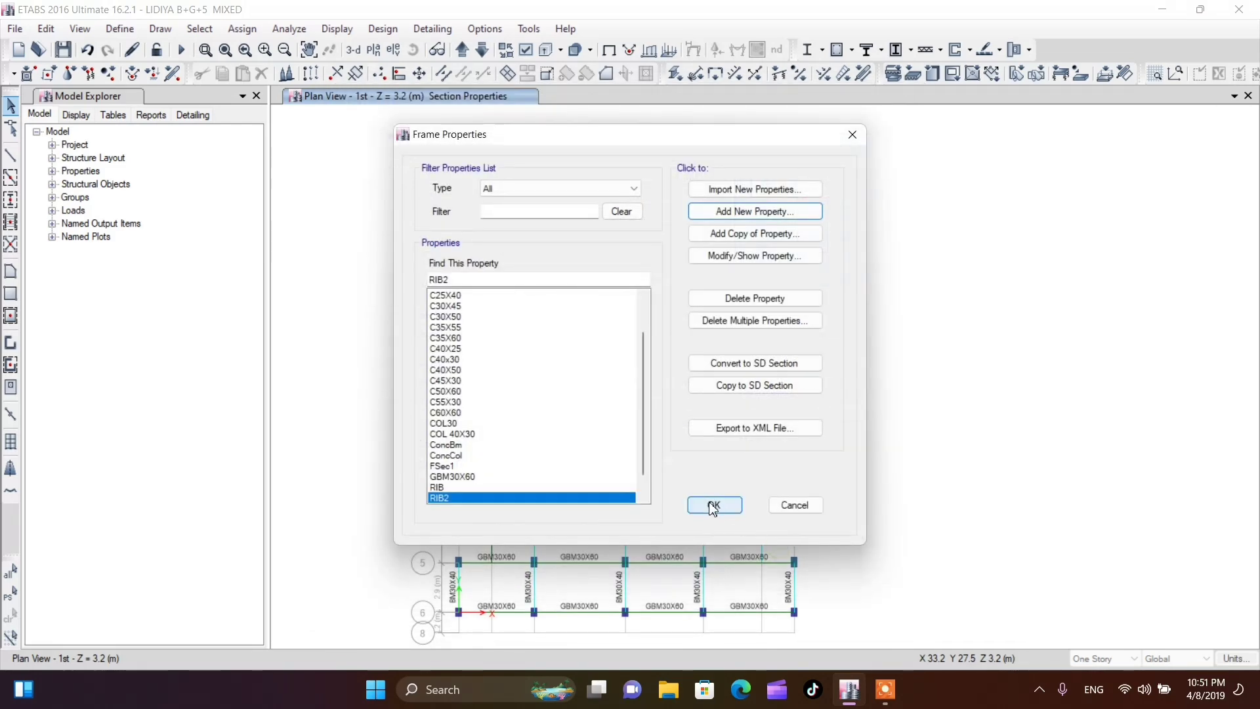
Review the RIB section's property data and accept the frame property definitions
left_click(467, 488)
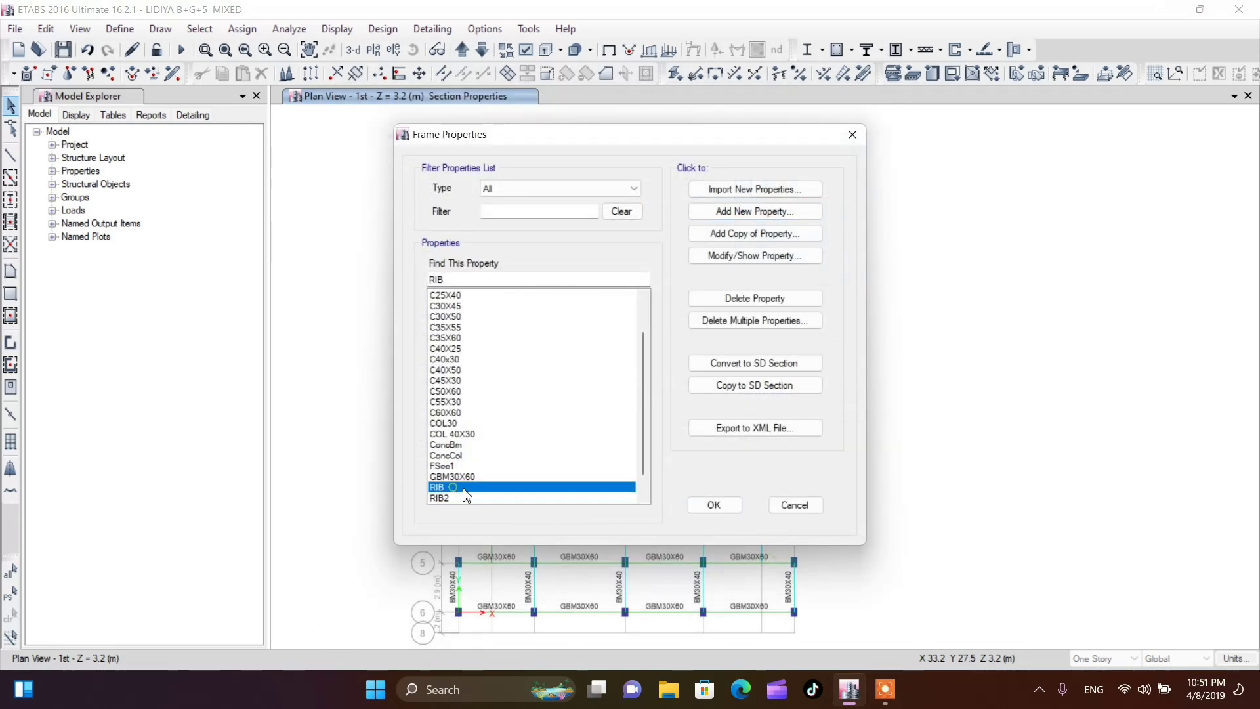
left_click(744, 257)
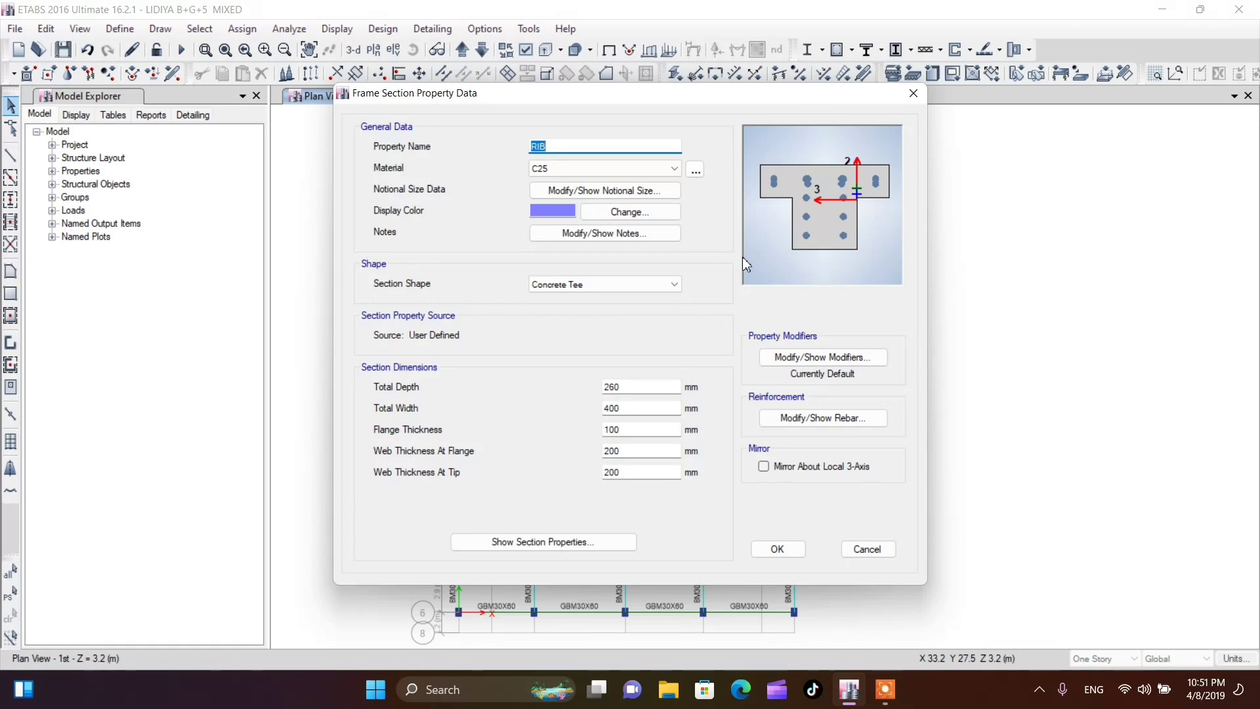
left_click(778, 554)
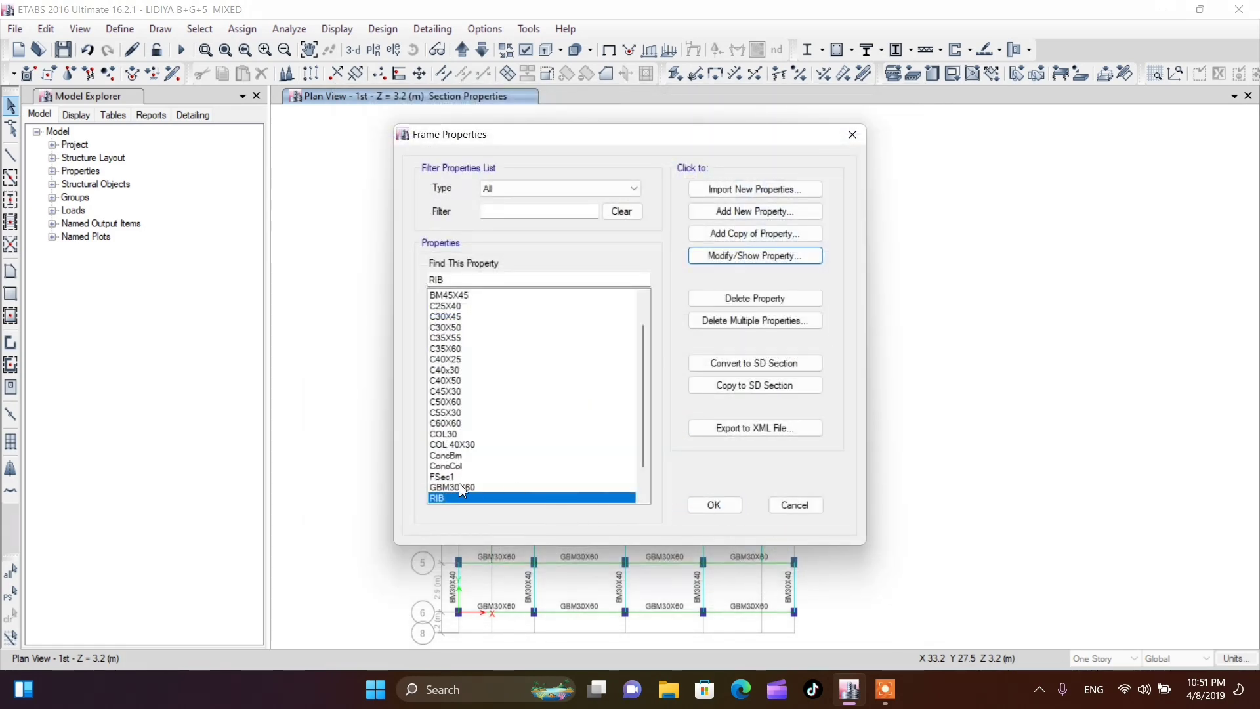
scroll(484, 479, "down", 1)
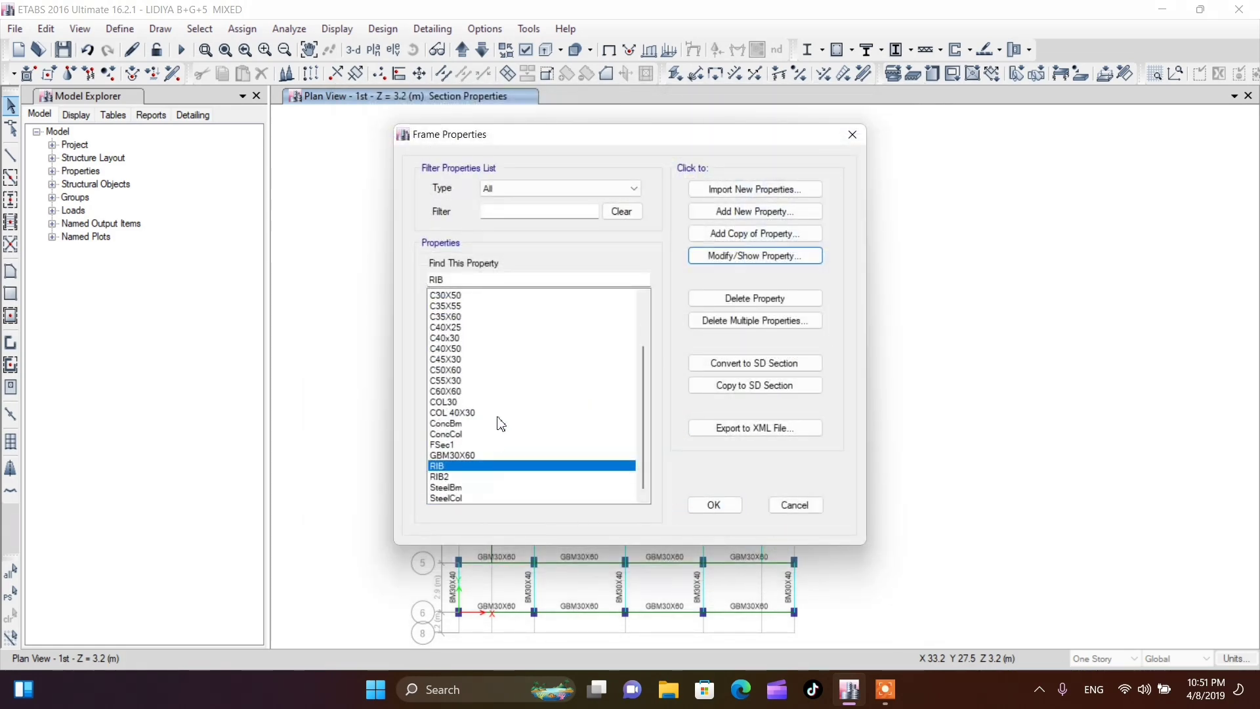
left_click(459, 476)
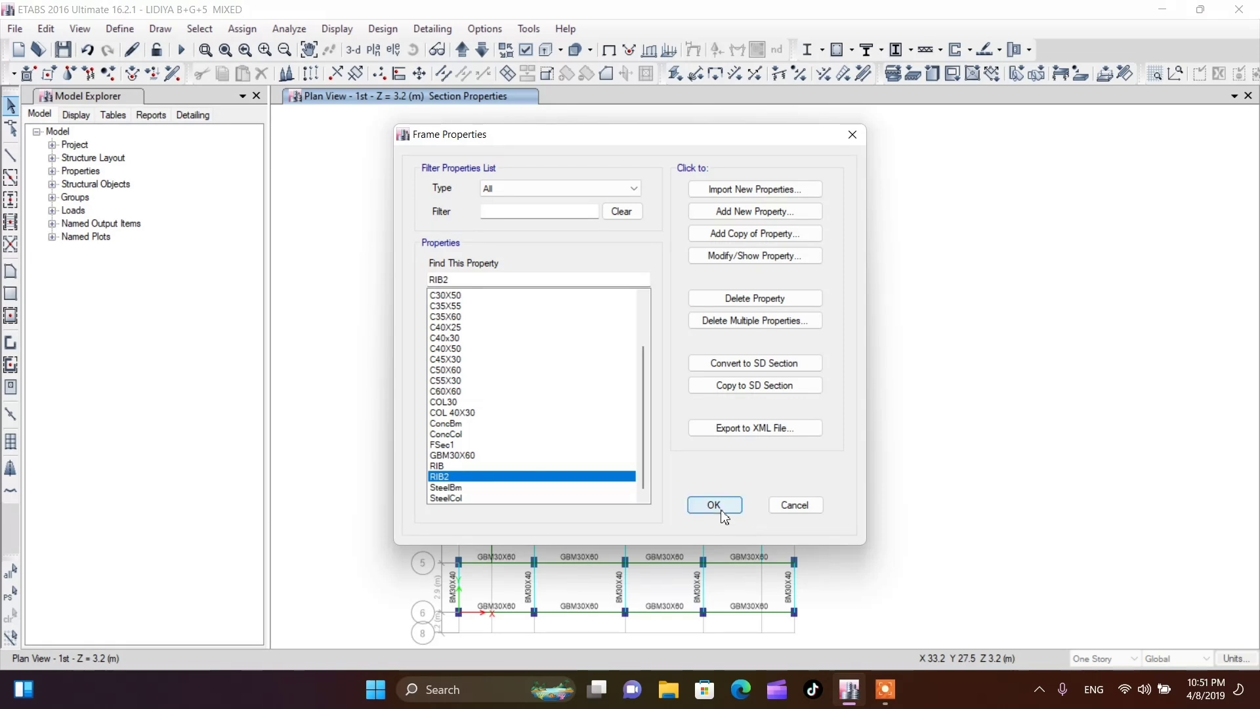
left_click(715, 505)
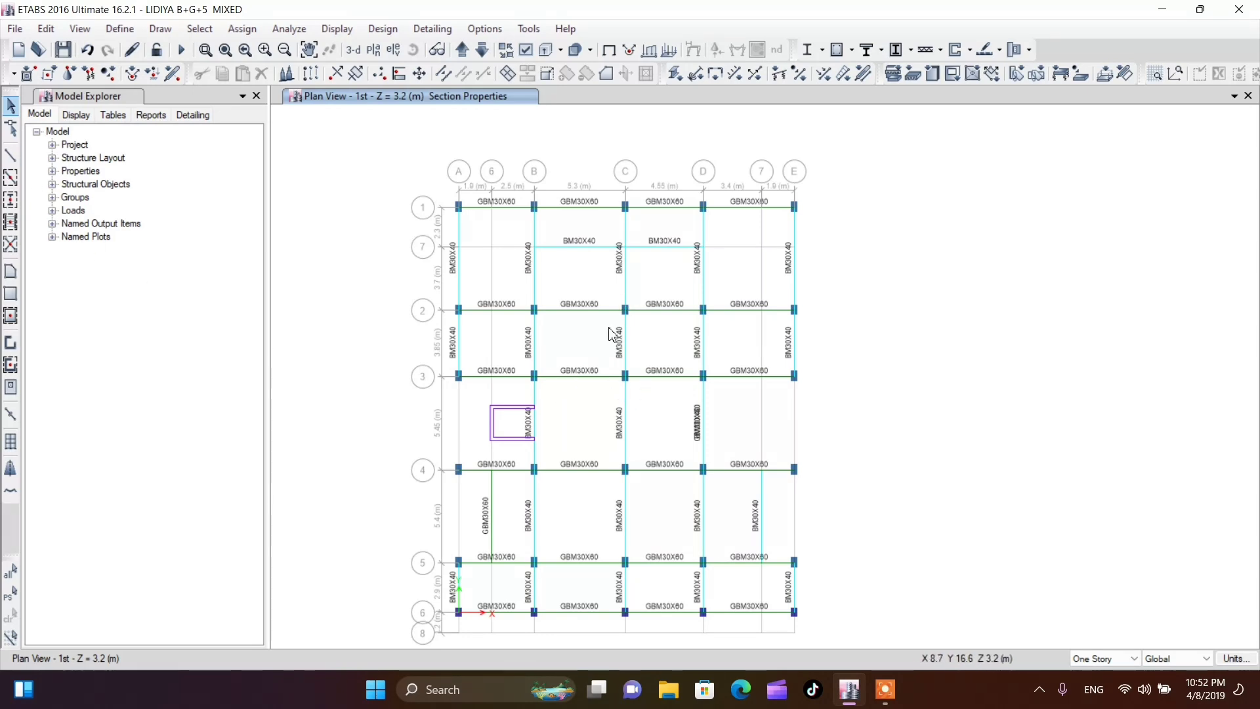
Start quick drawing secondary beams with RIB2 as the section property
left_click(120, 29)
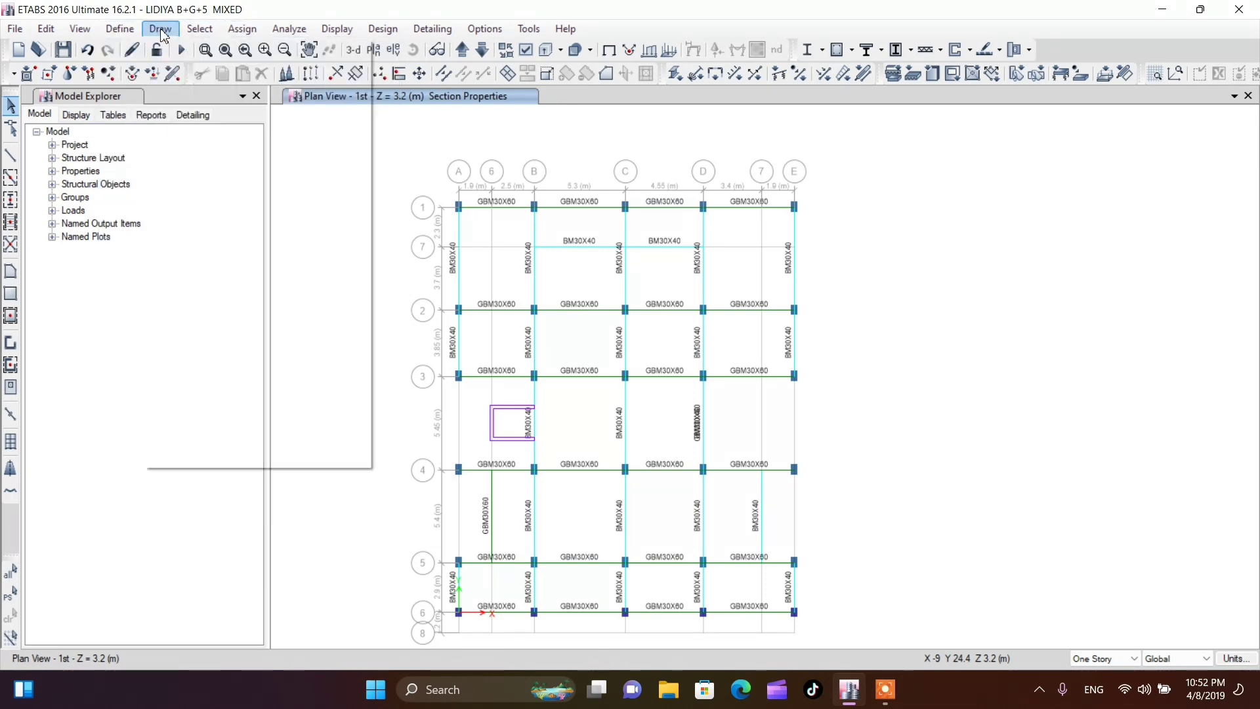
mouse_move(211, 34)
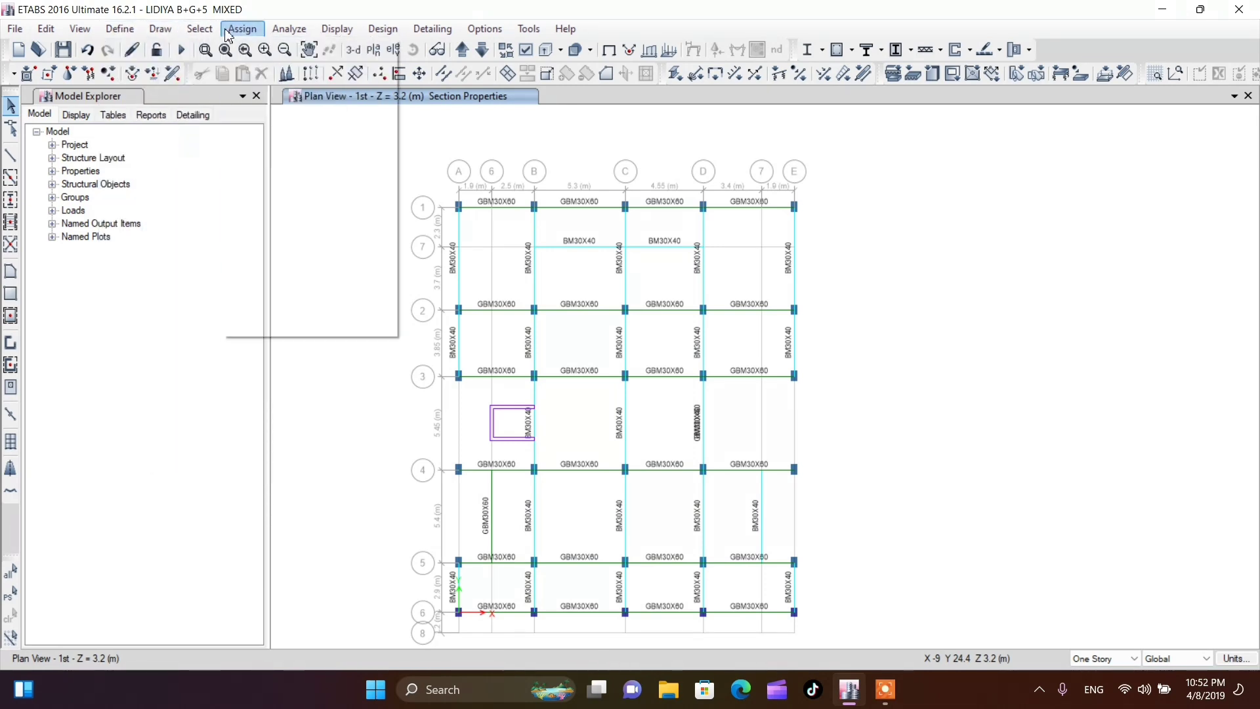
mouse_move(146, 34)
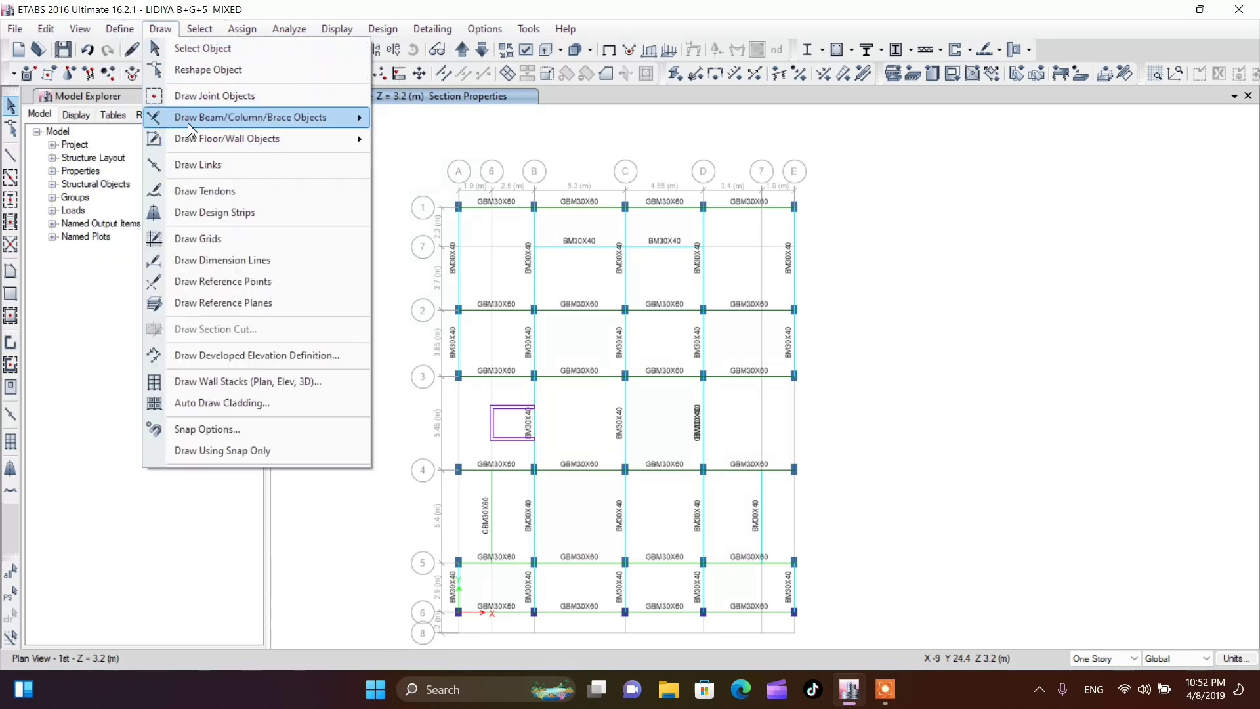
mouse_move(188, 124)
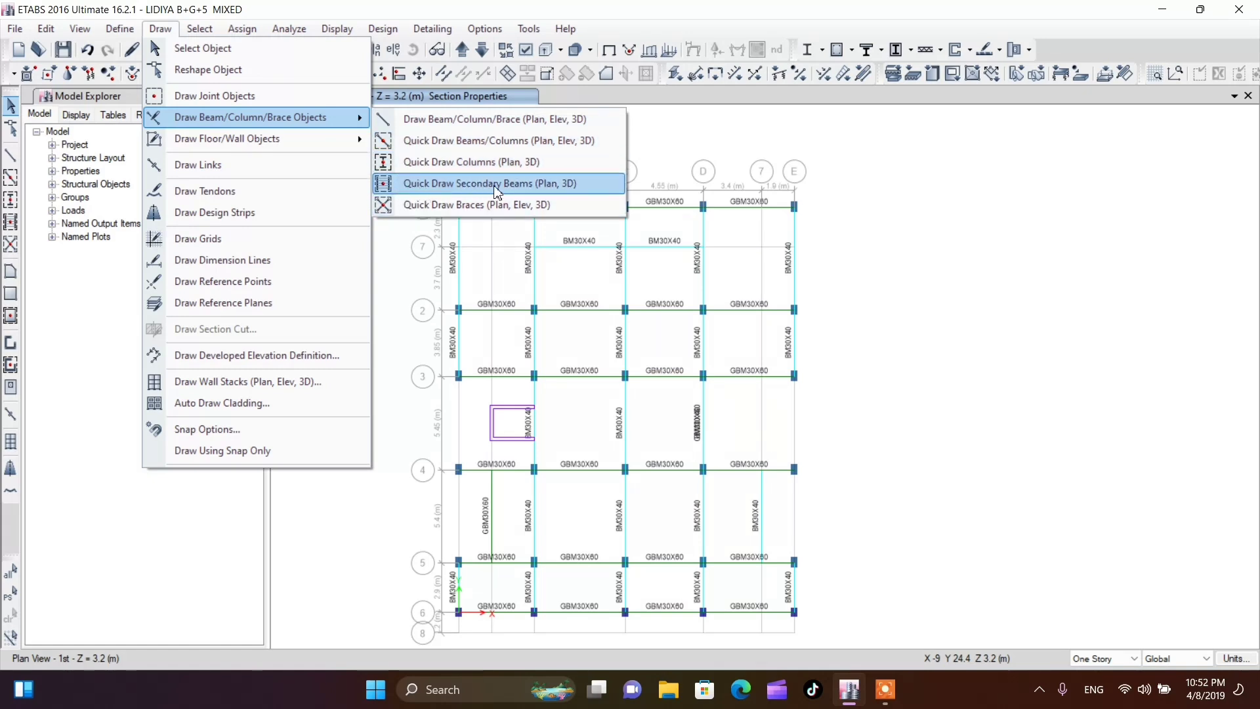
left_click(524, 183)
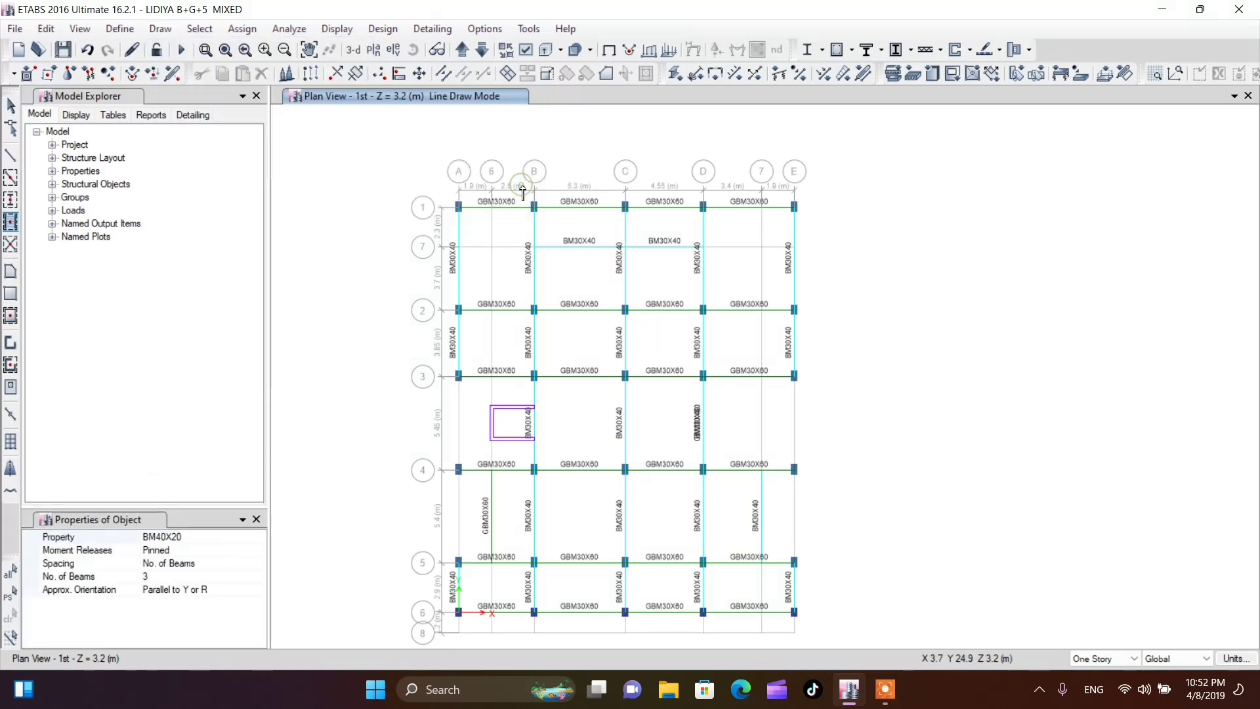
left_click(214, 538)
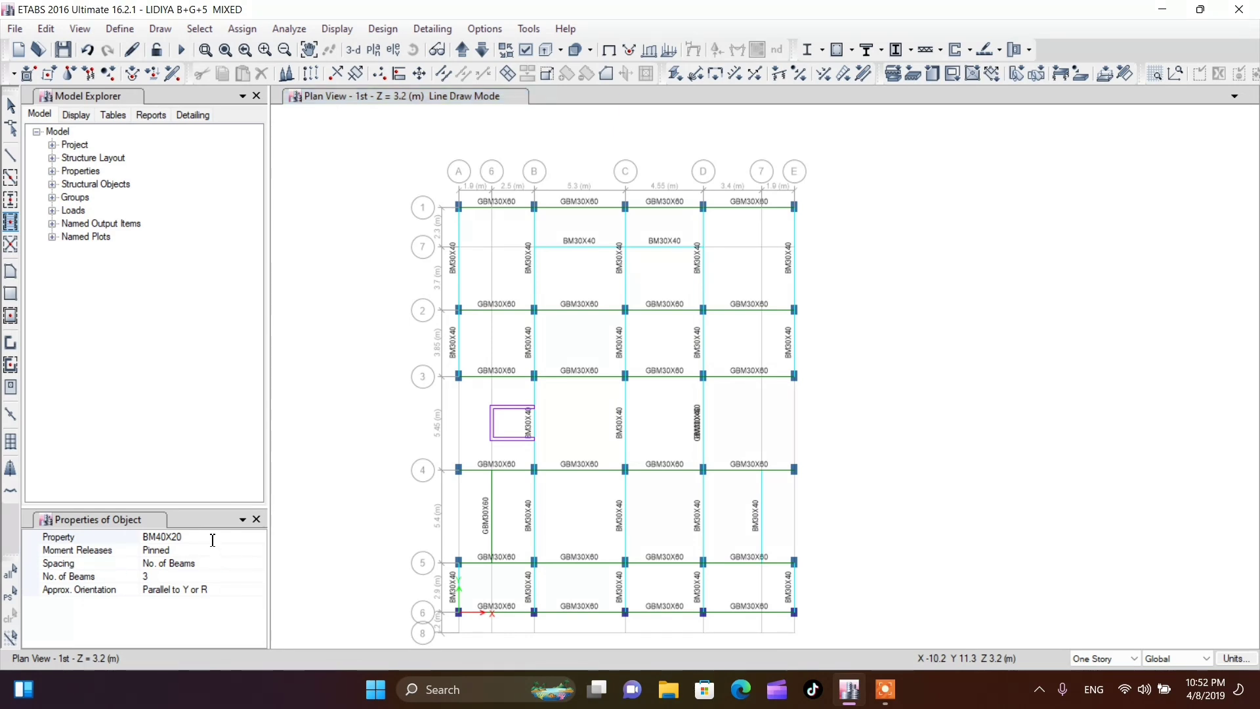
left_click(259, 537)
scroll(208, 602, "down", 3)
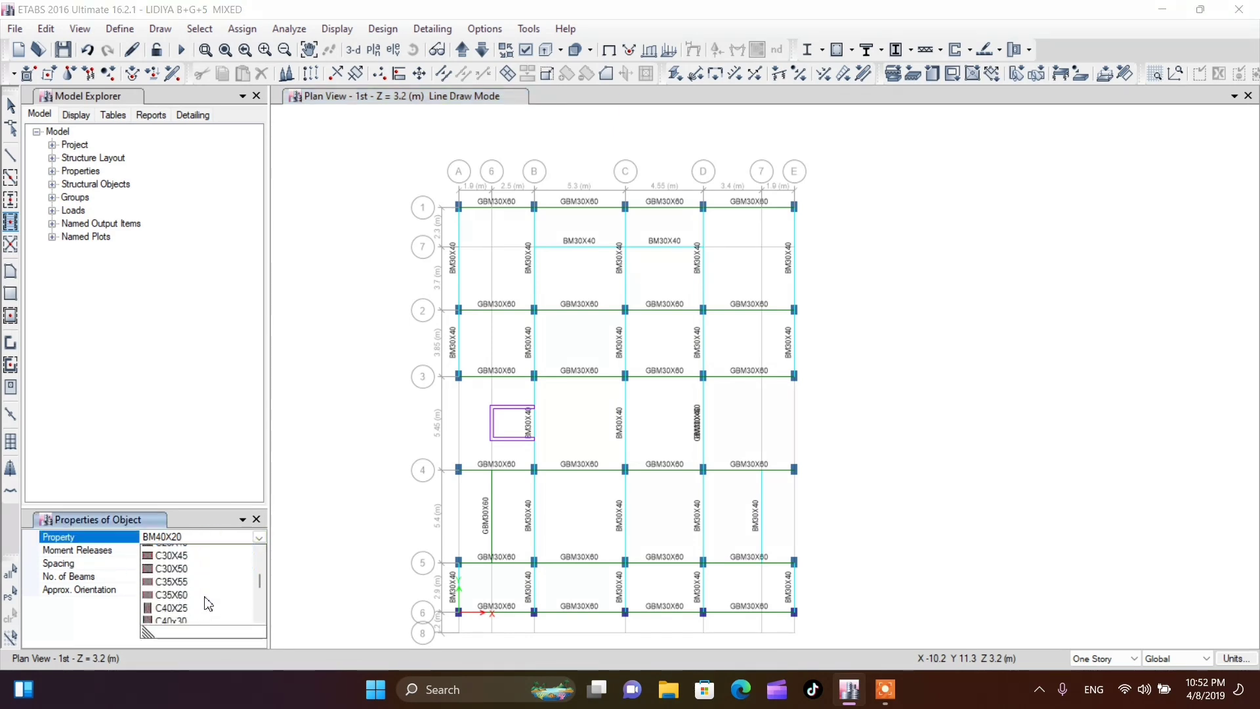
scroll(208, 602, "down", 5)
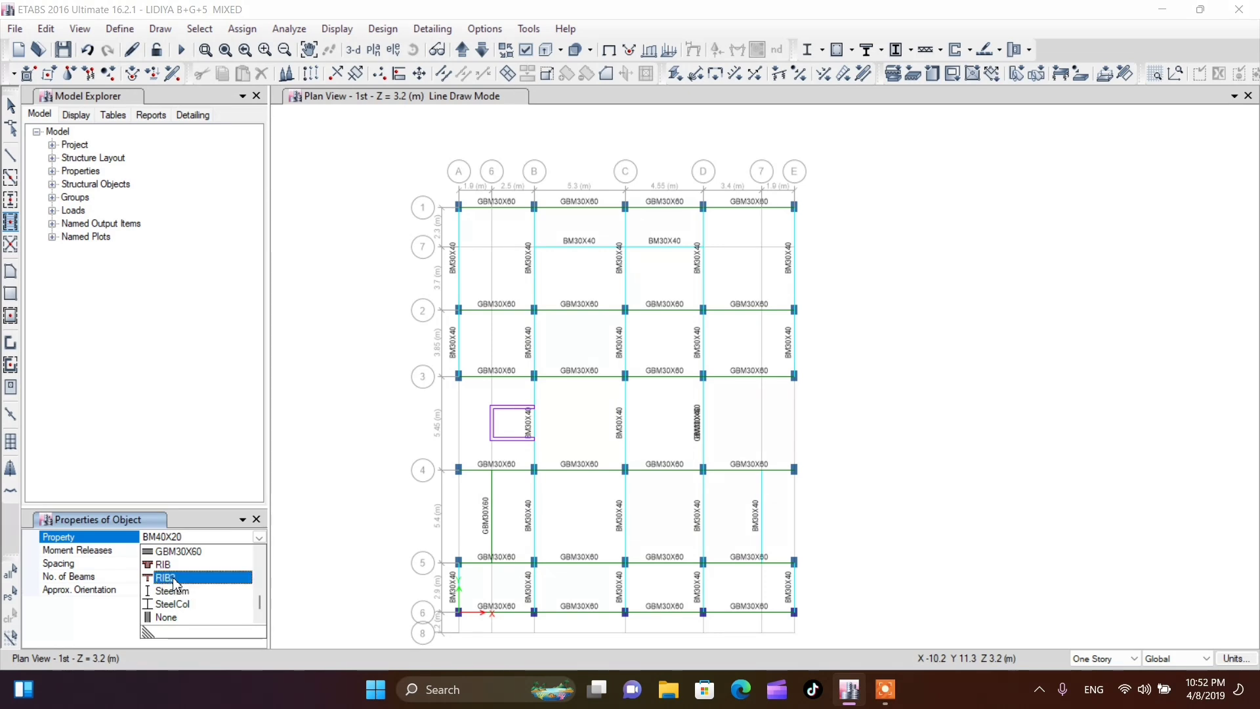
left_click(176, 578)
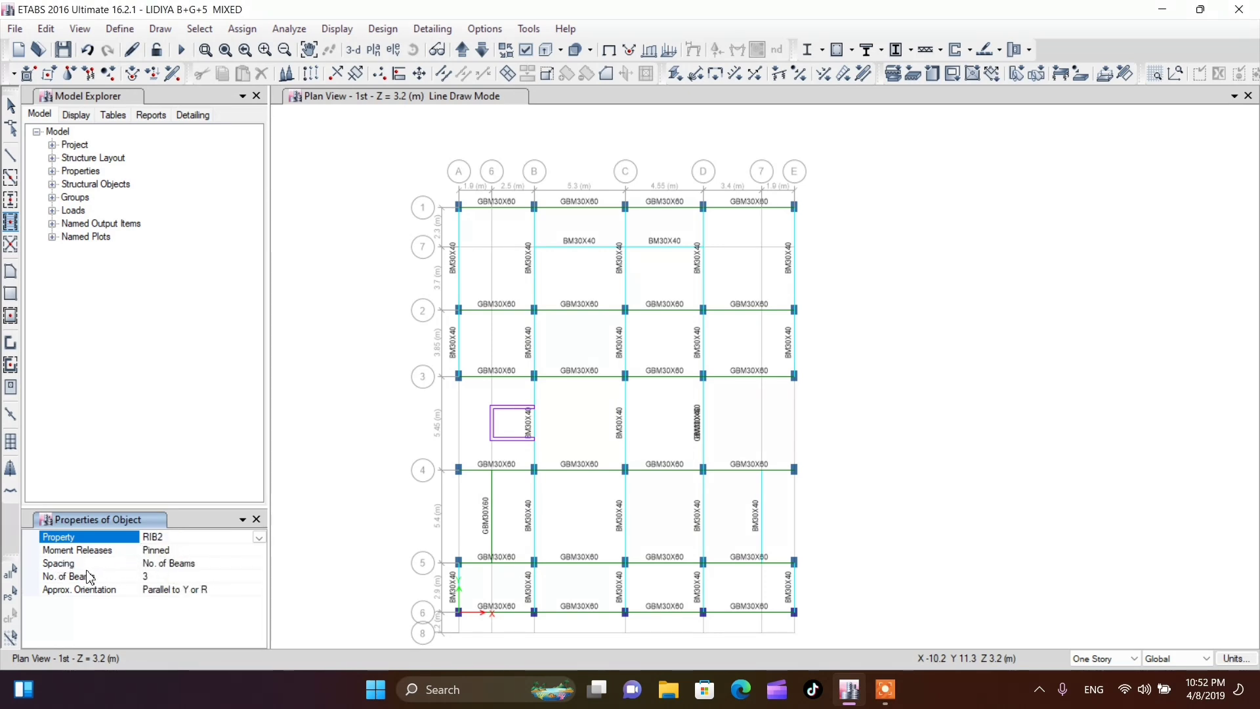
Set the secondary beam spacing to Max Spacing with a value of 400 mm
left_click(198, 563)
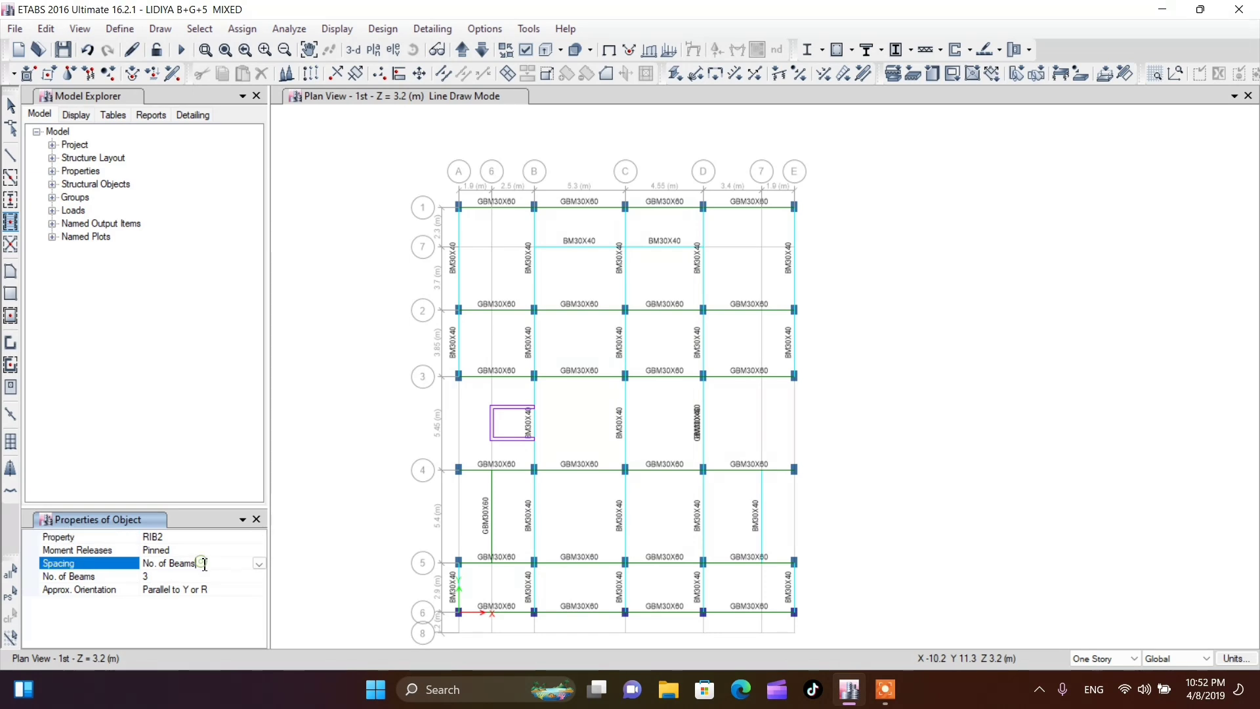
left_click(259, 564)
left_click(164, 577)
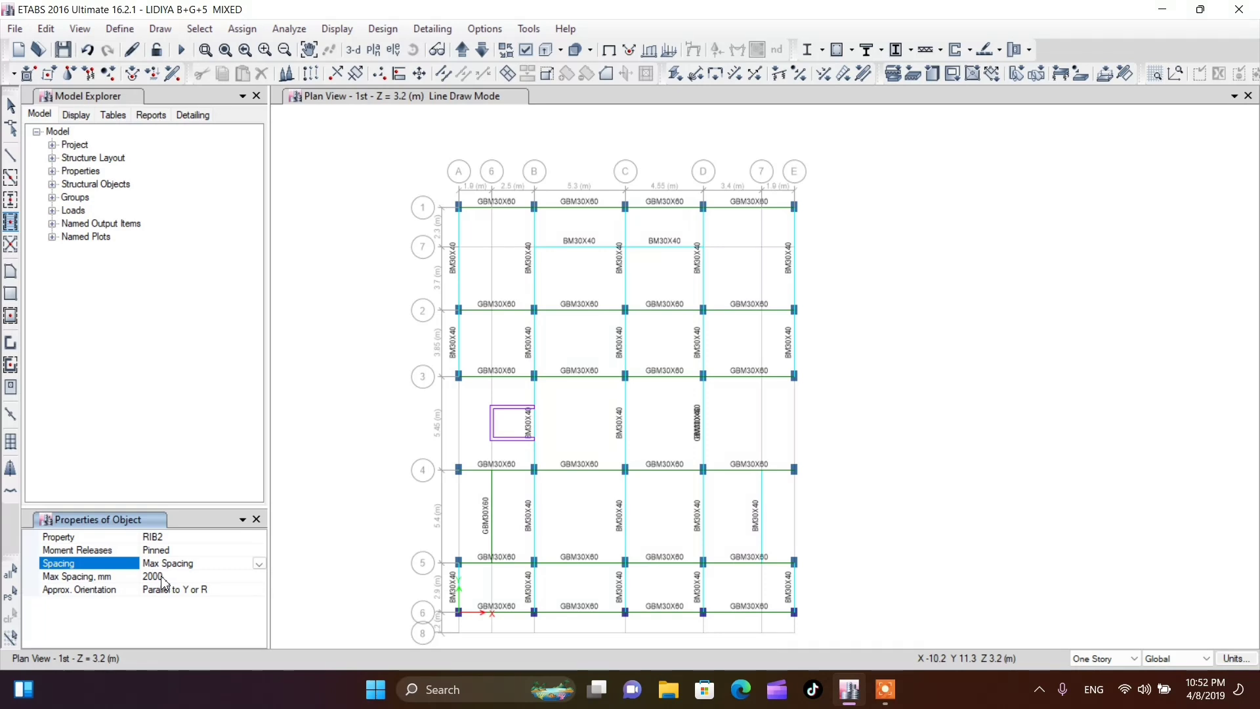
left_click(162, 577)
left_click(142, 577)
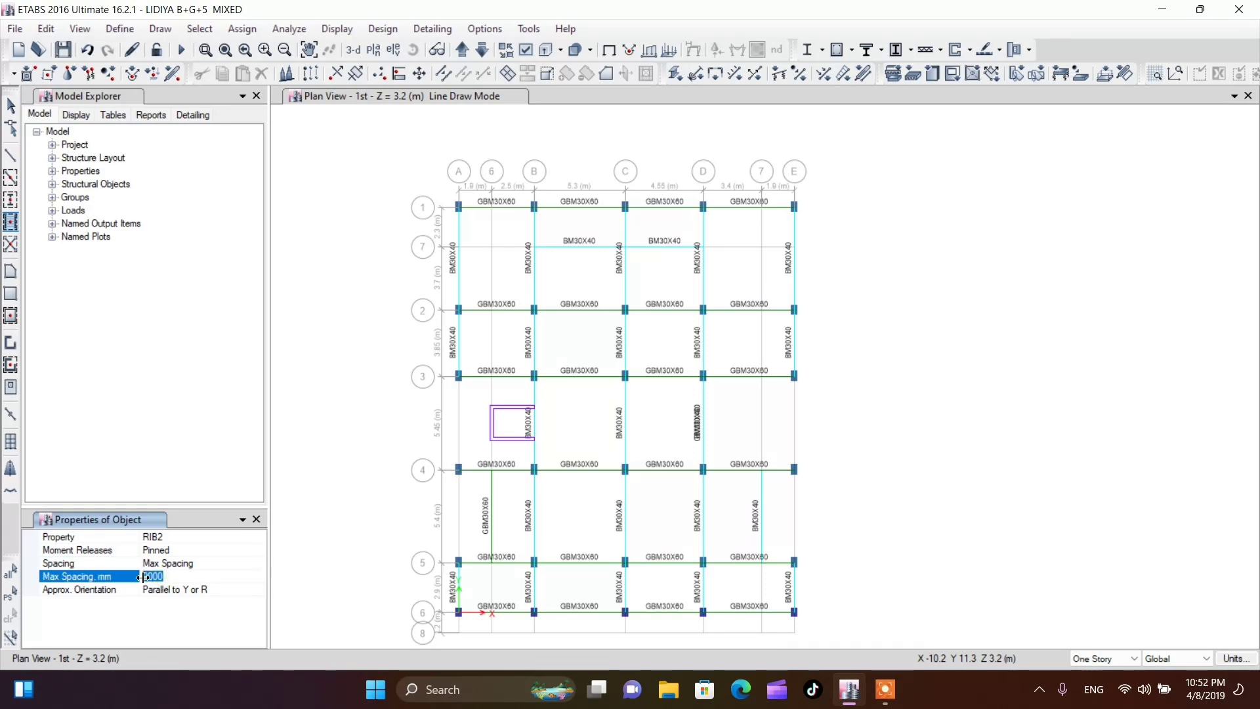
type("40")
Try the Parallel to X or T orientation for the ribs, and return it to Parallel to Y or R
left_click(216, 591)
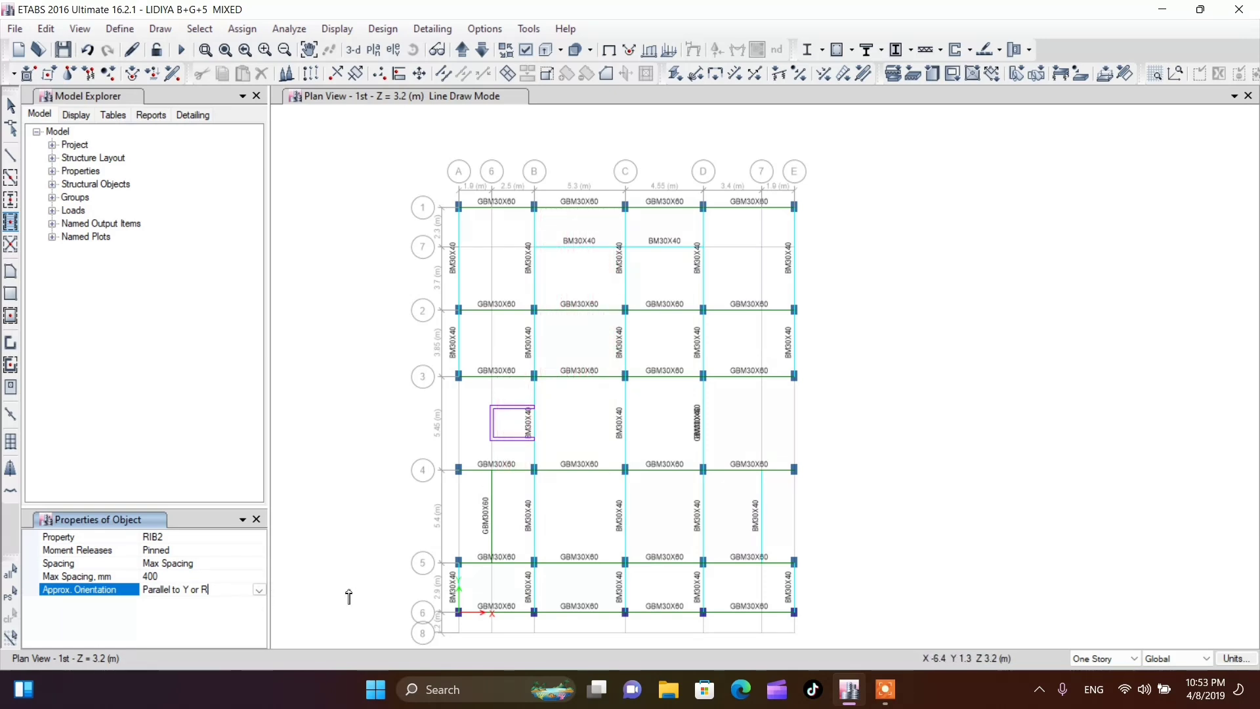
left_click(260, 591)
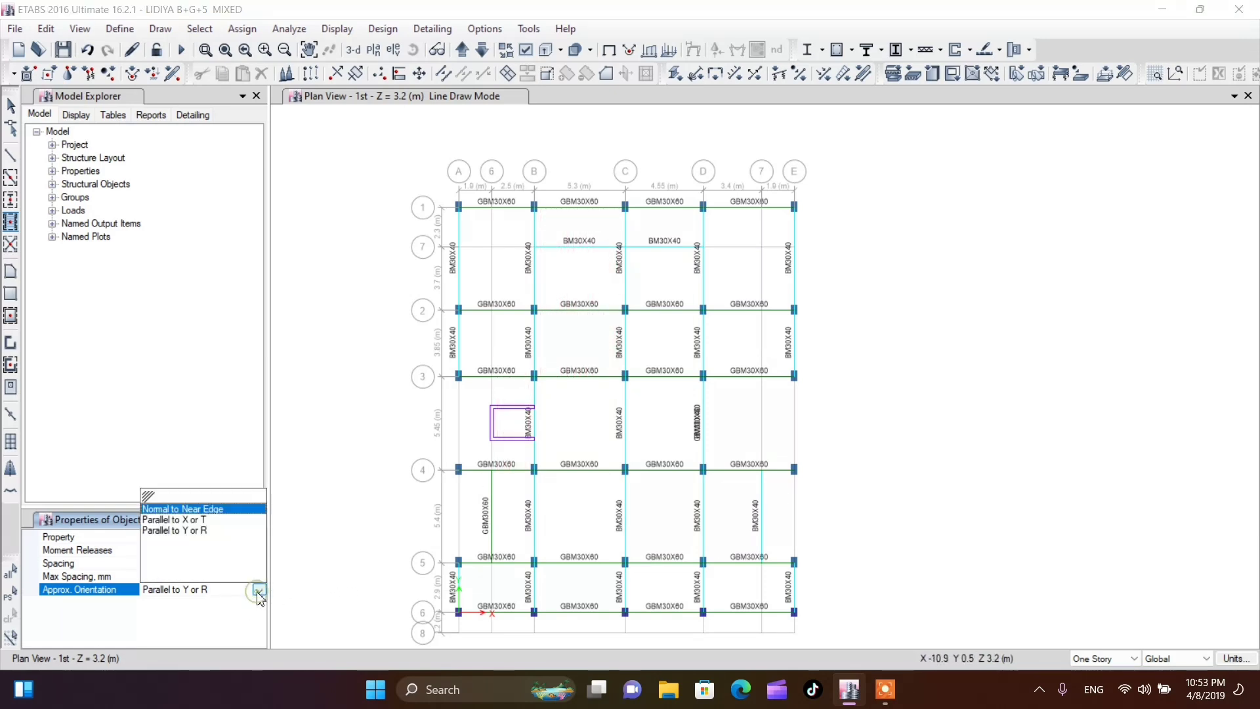
left_click(191, 520)
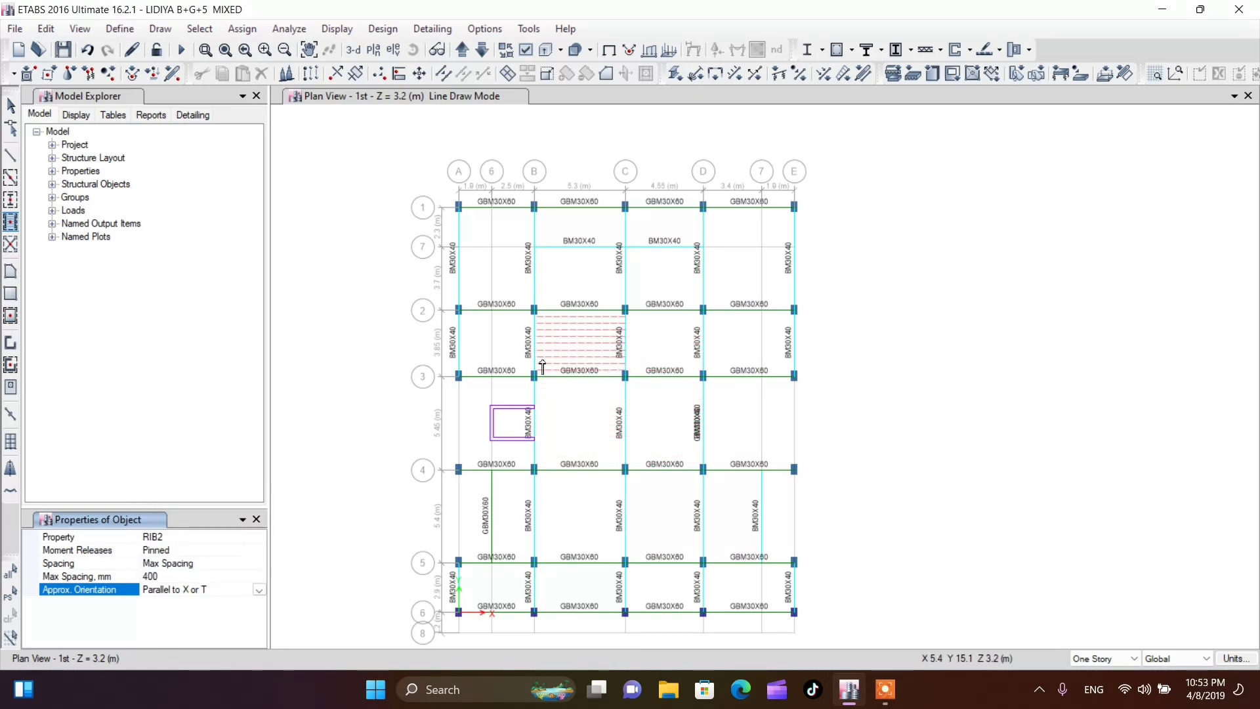
left_click(259, 591)
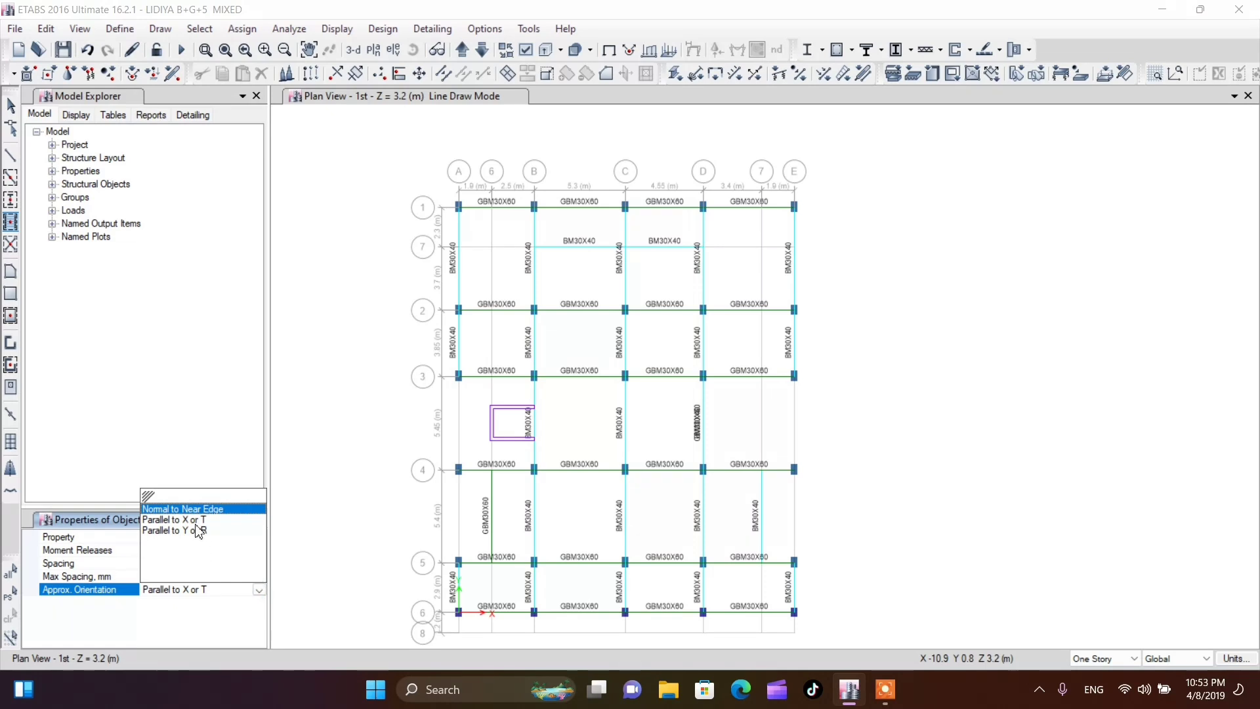
left_click(197, 531)
Draw RIB2 ribs parallel to Y in the four panels between grids B and D and grids 2 and 4
scroll(580, 343, "up", 3)
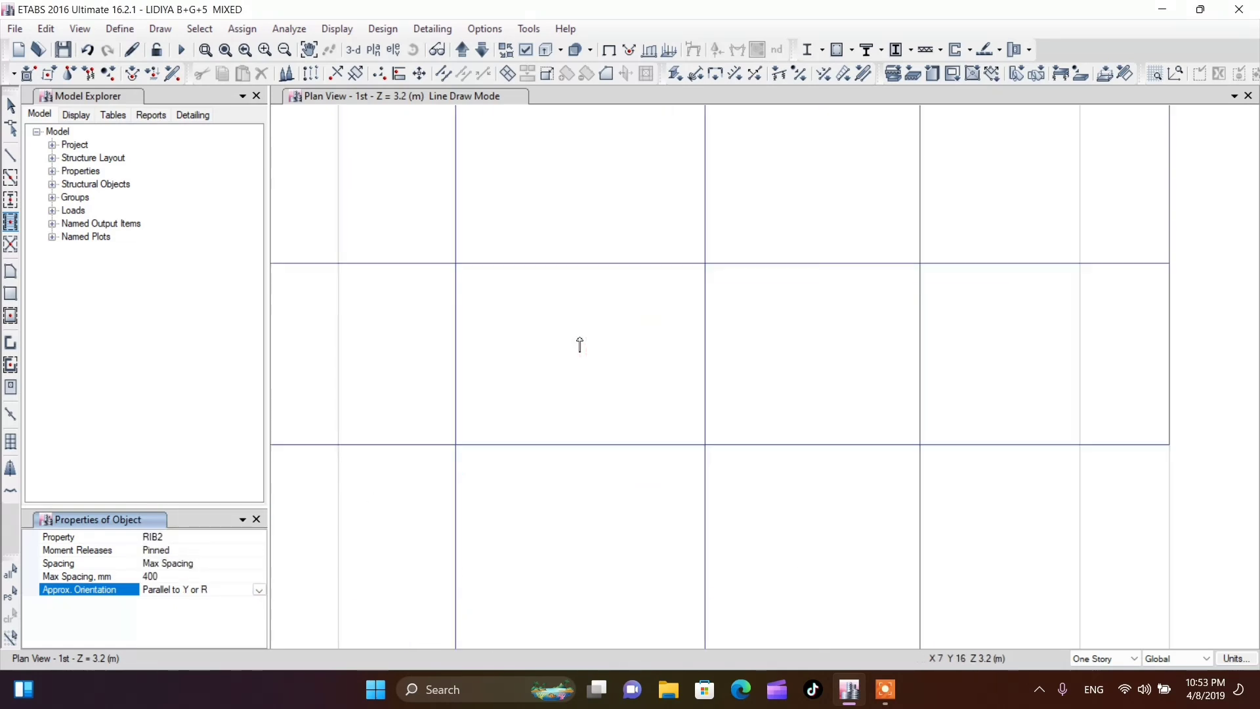
left_click(582, 343)
scroll(585, 358, "down", 4)
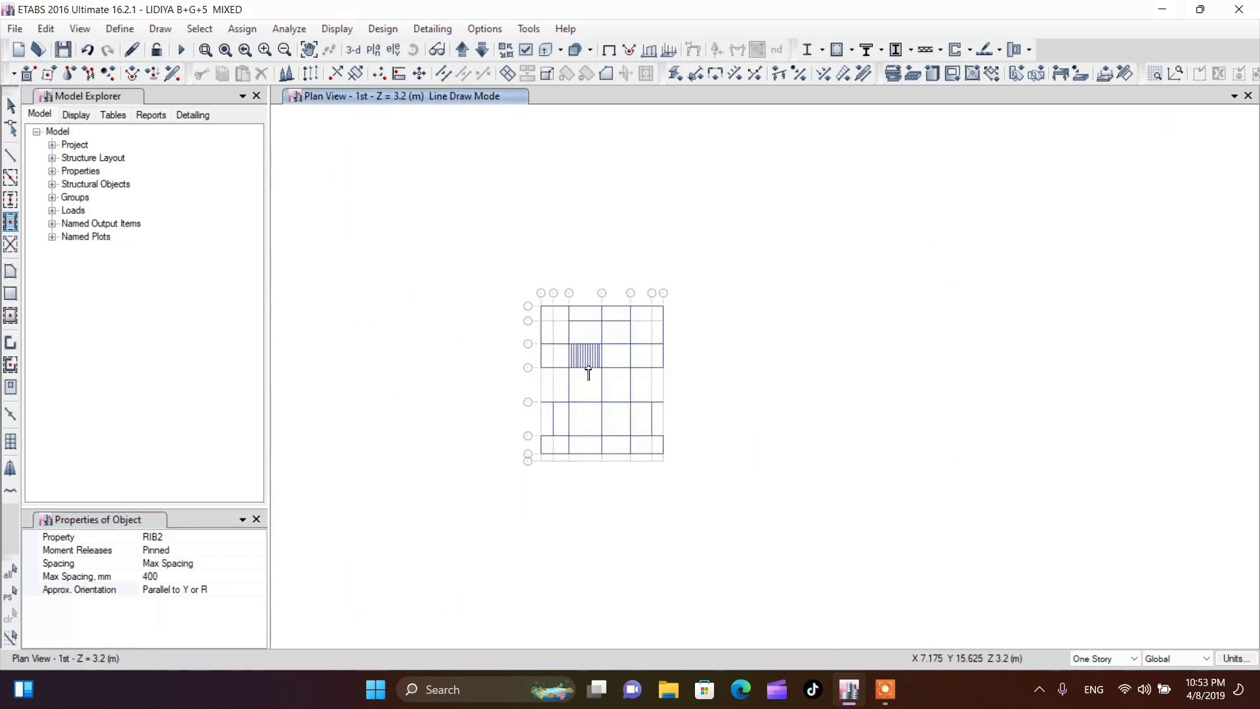
left_click(593, 388)
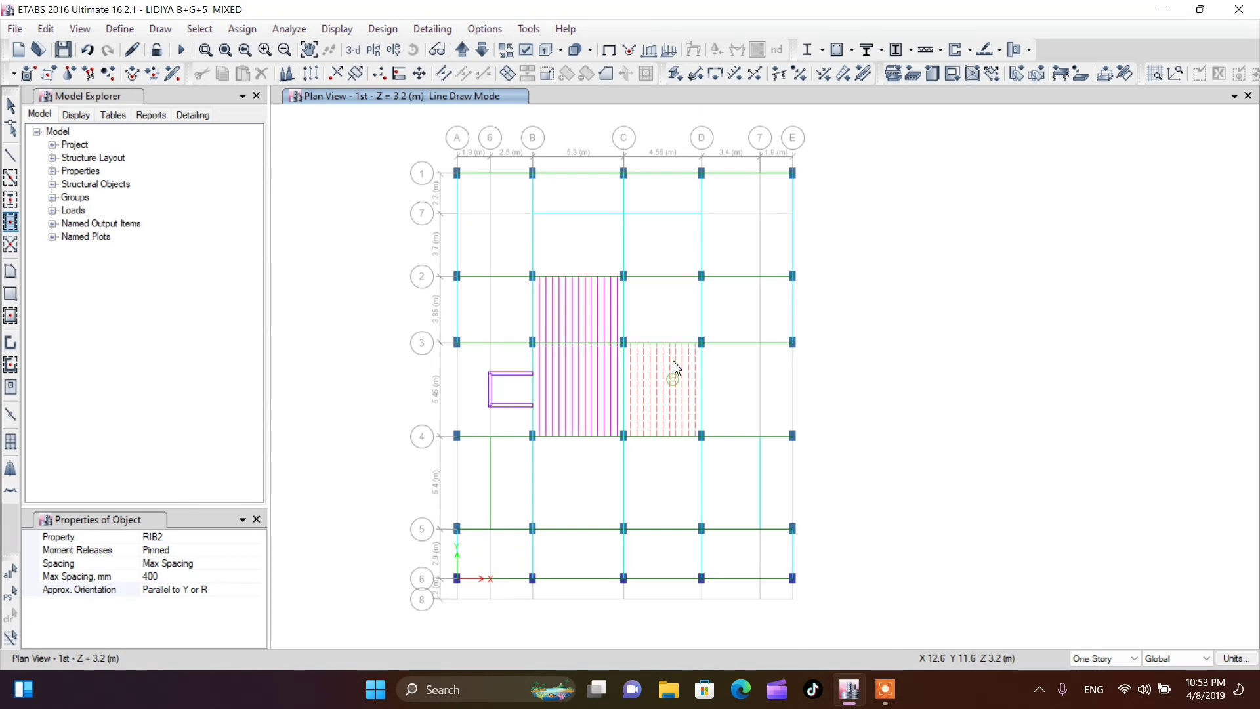
left_click(674, 365)
left_click(661, 325)
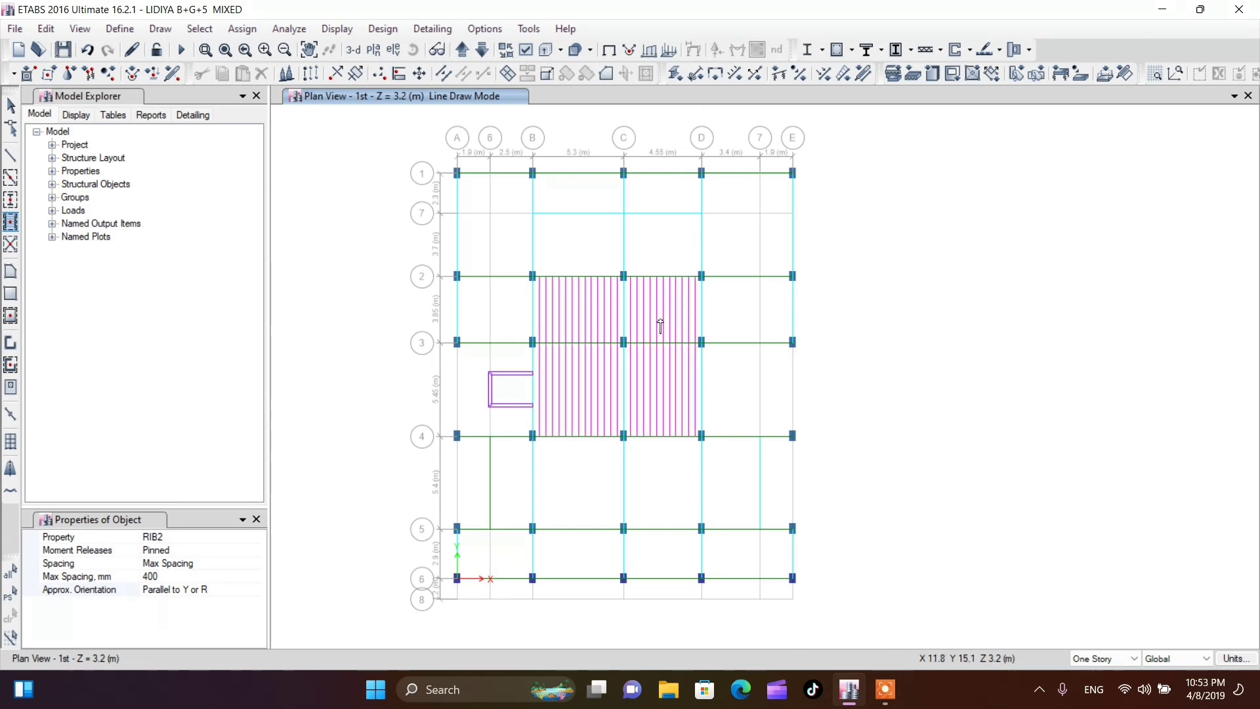
key("Escape")
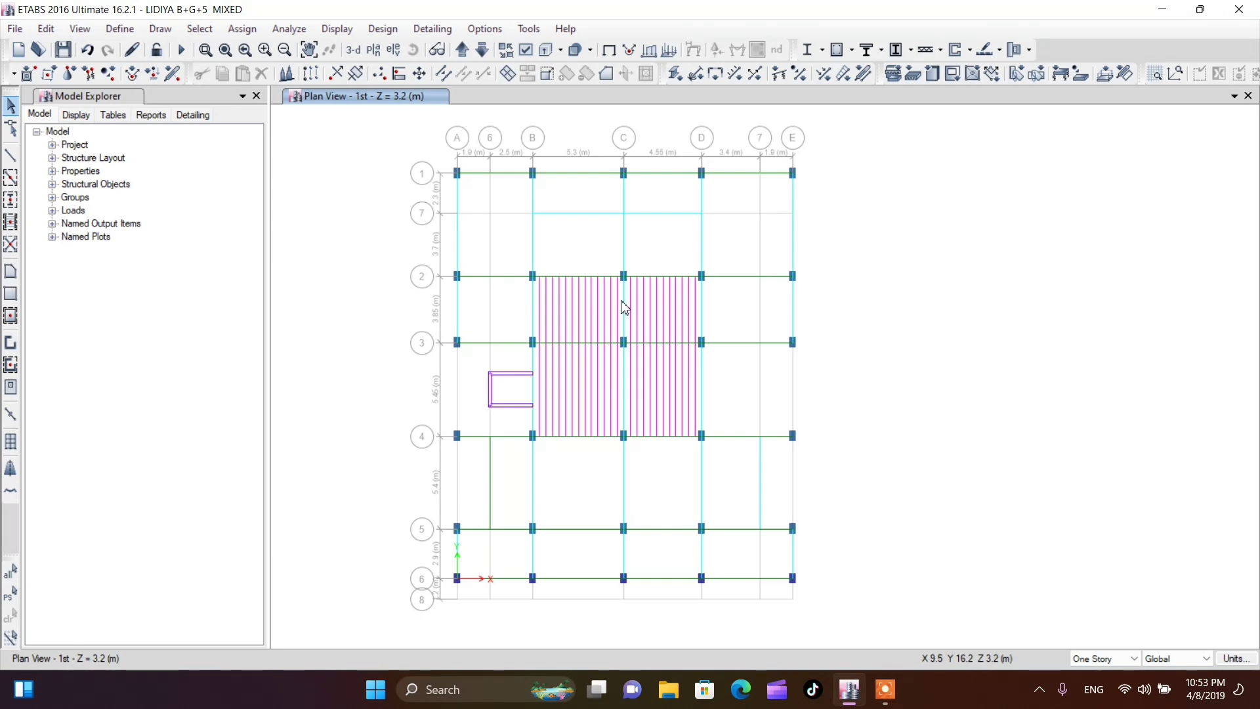
Review the defined load patterns and their self-weight multipliers without changing them
left_click(119, 30)
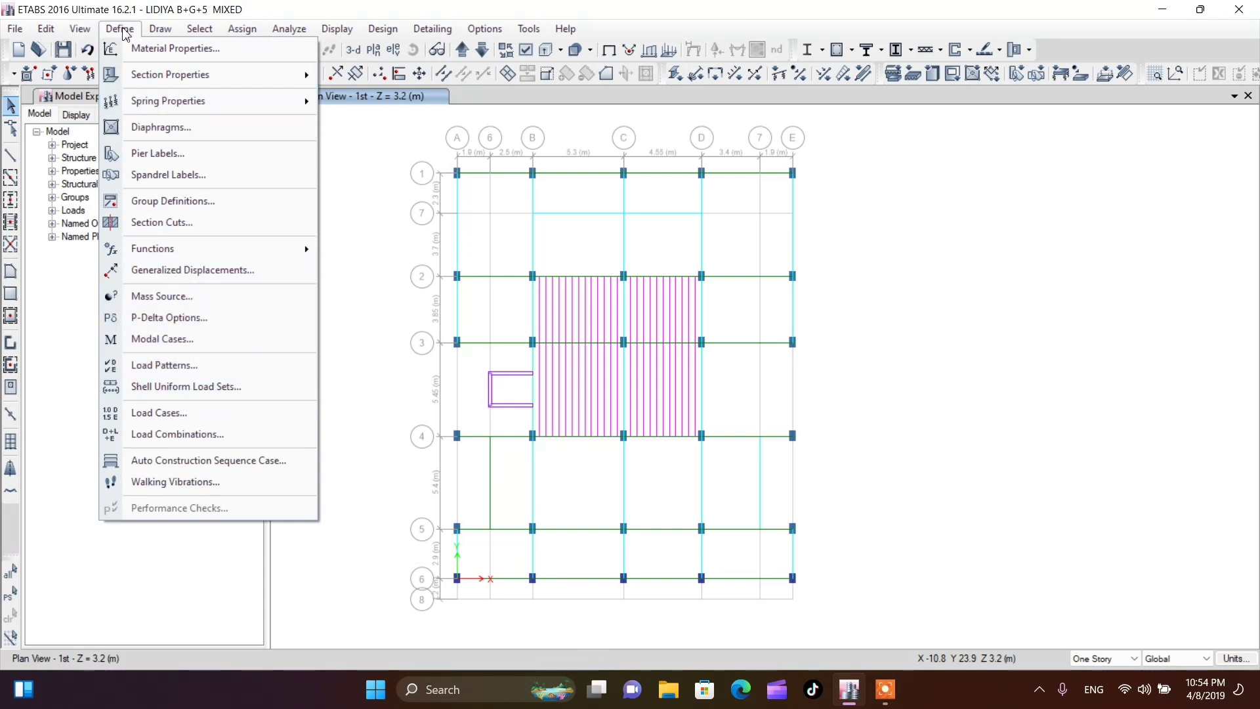
left_click(168, 367)
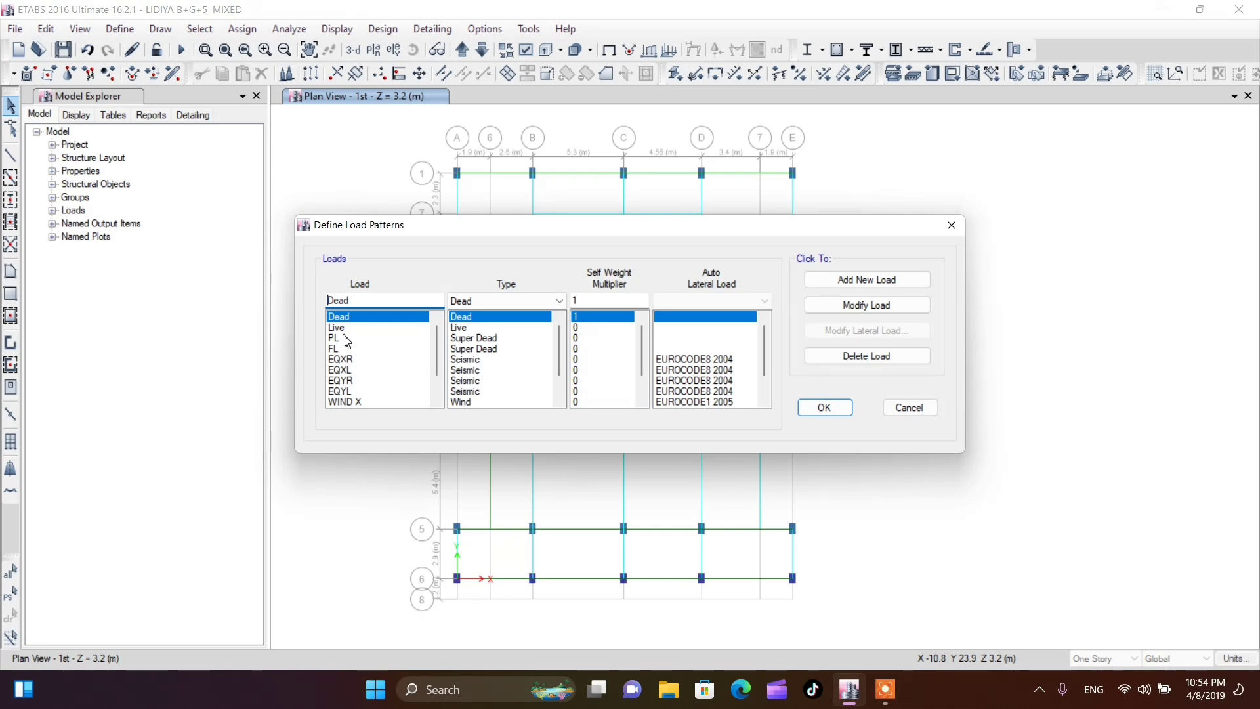
left_click(836, 409)
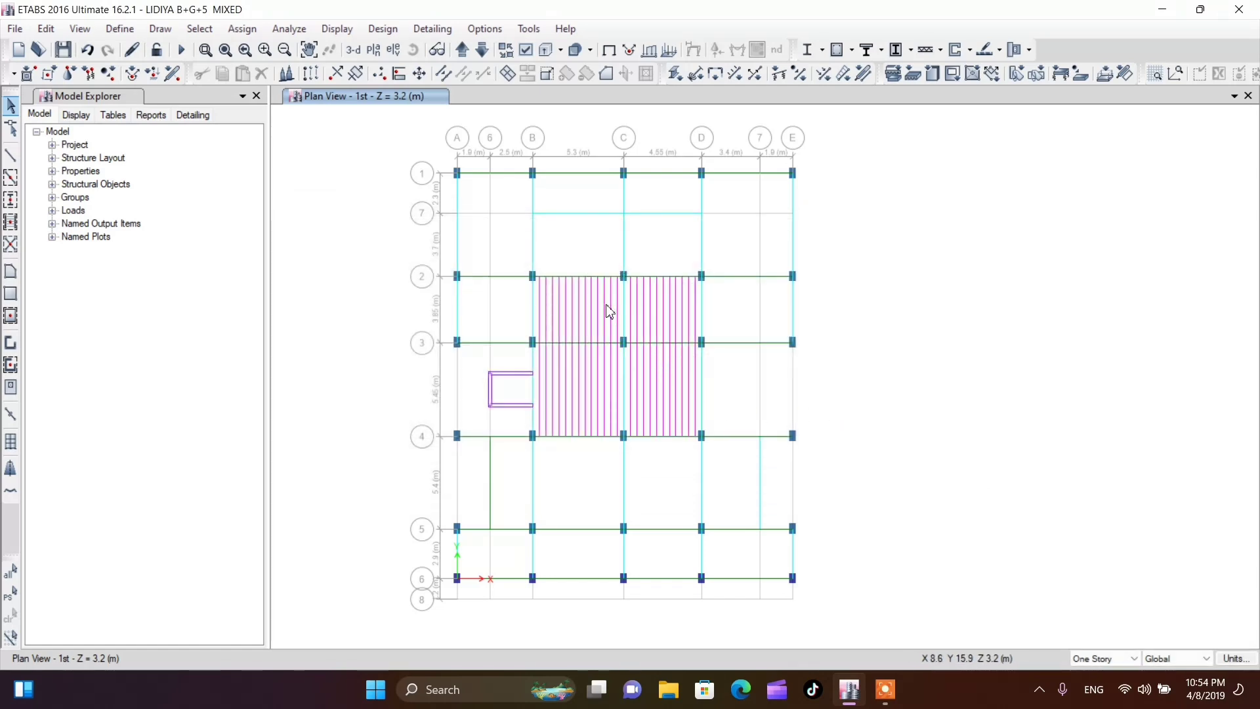
scroll(610, 312, "up", 3)
scroll(599, 306, "down", 1)
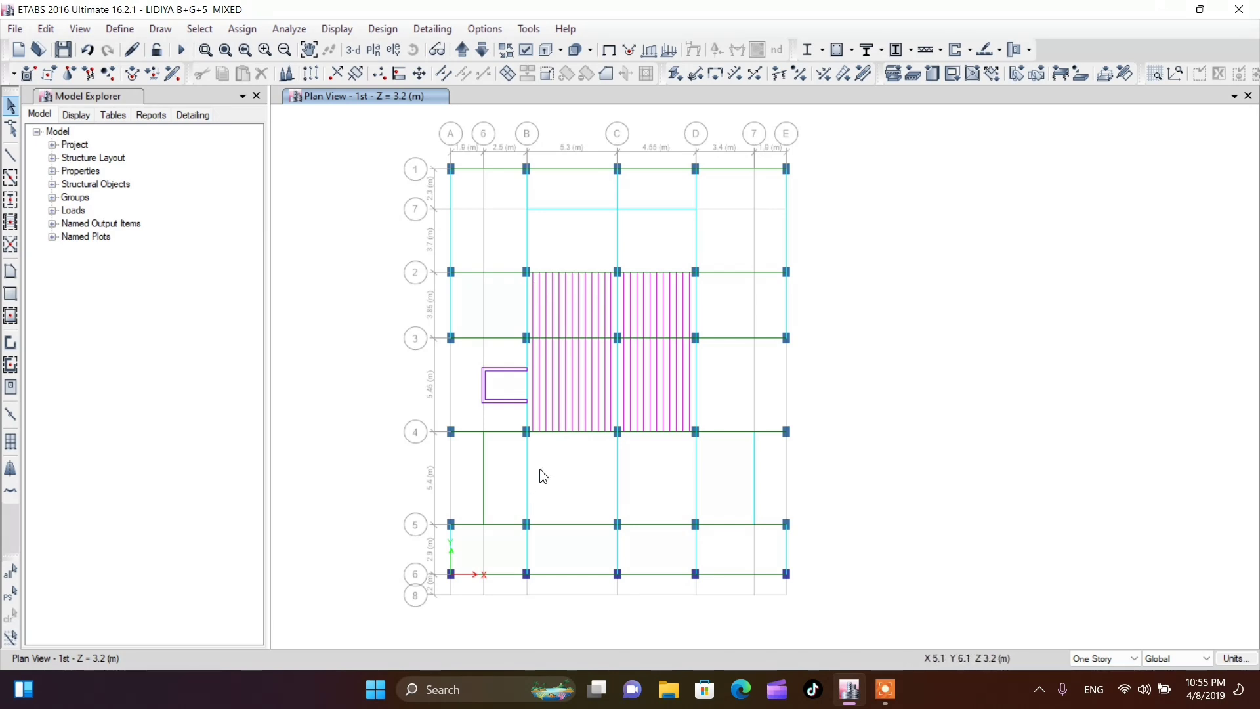
Switch to Microsoft Excel 2010 with a blank workbook, keep the recovered files while closing Document Recovery, and select cell B3
left_click(441, 689)
type("EXC")
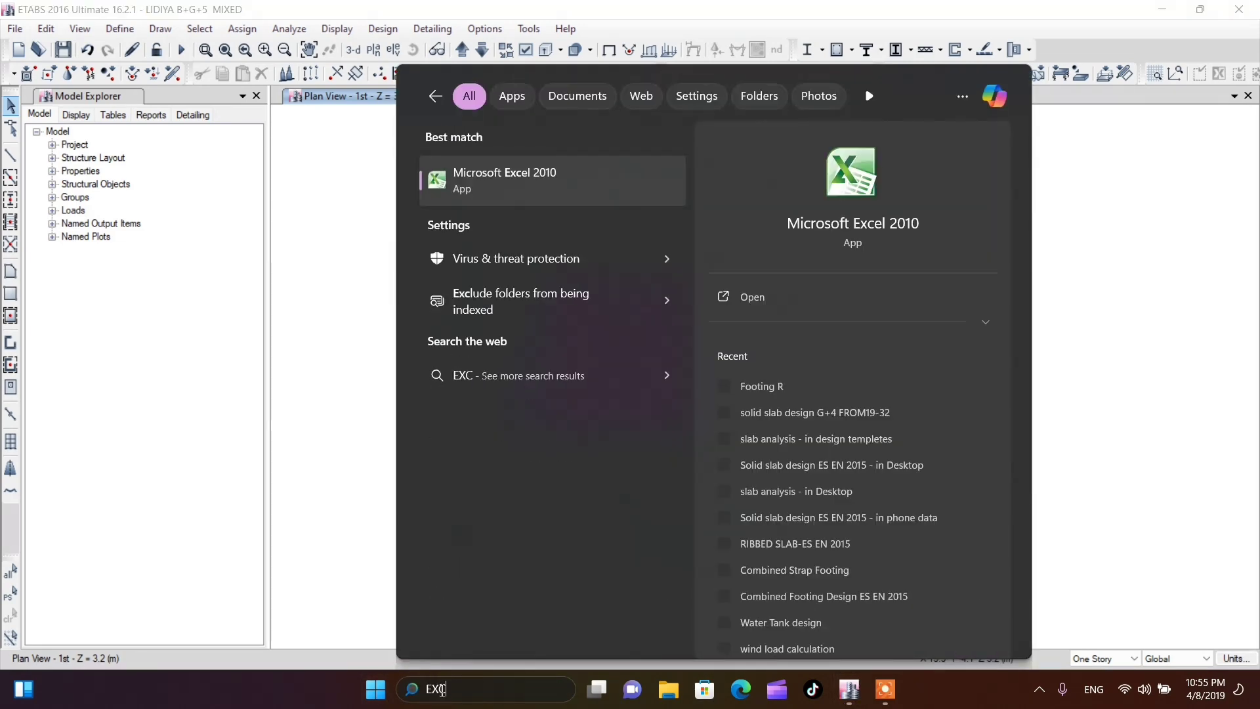
left_click(798, 230)
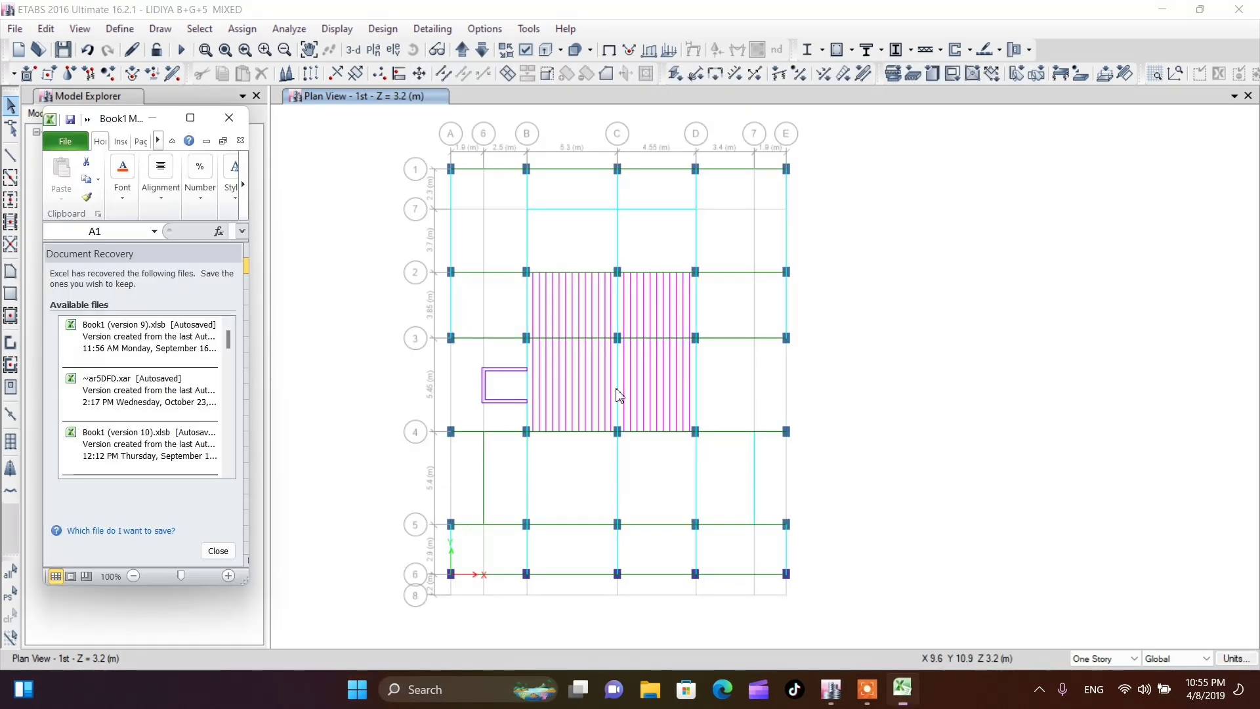
left_click(222, 554)
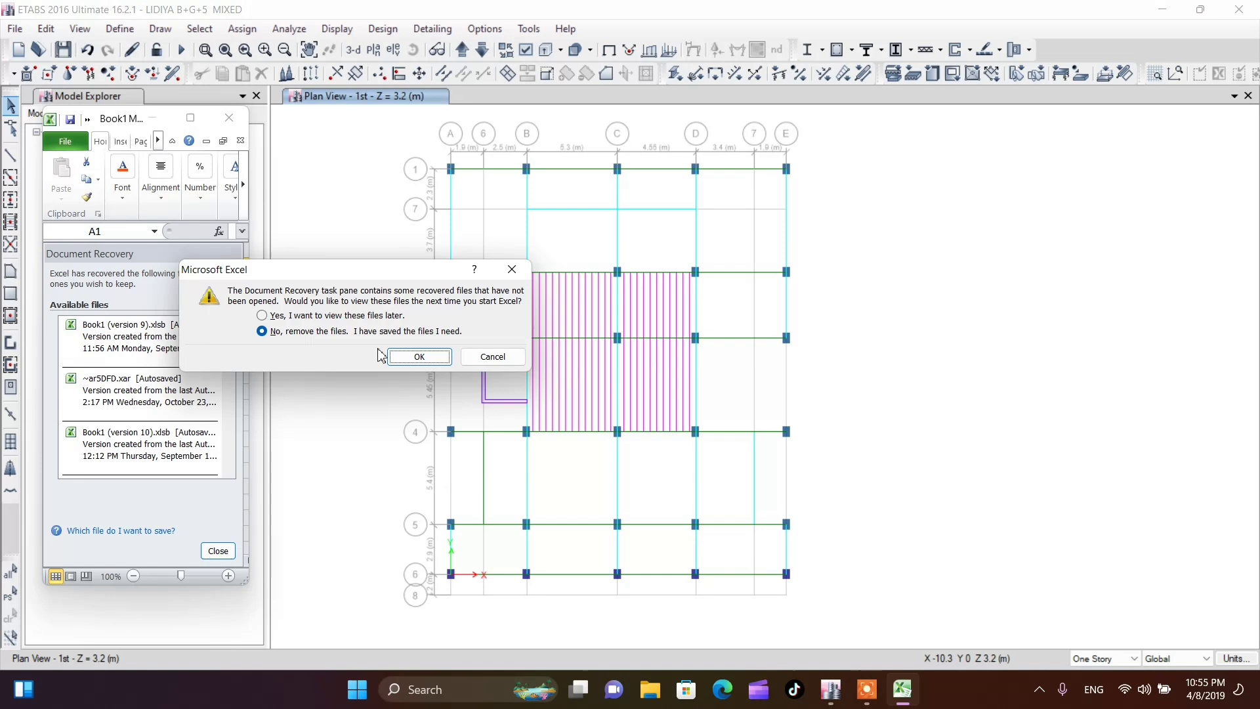
left_click(358, 317)
left_click(416, 354)
left_click(140, 294)
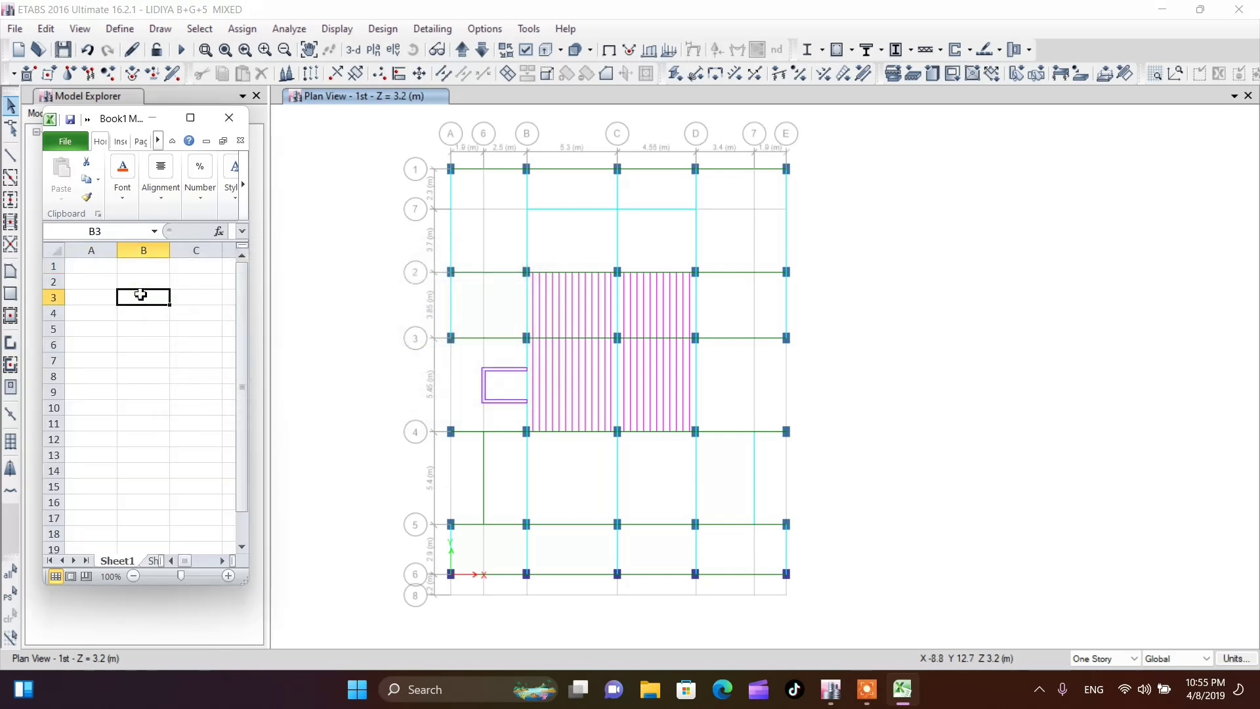
Enter the area load 3KN/m2 as text in cell B3
type("=3")
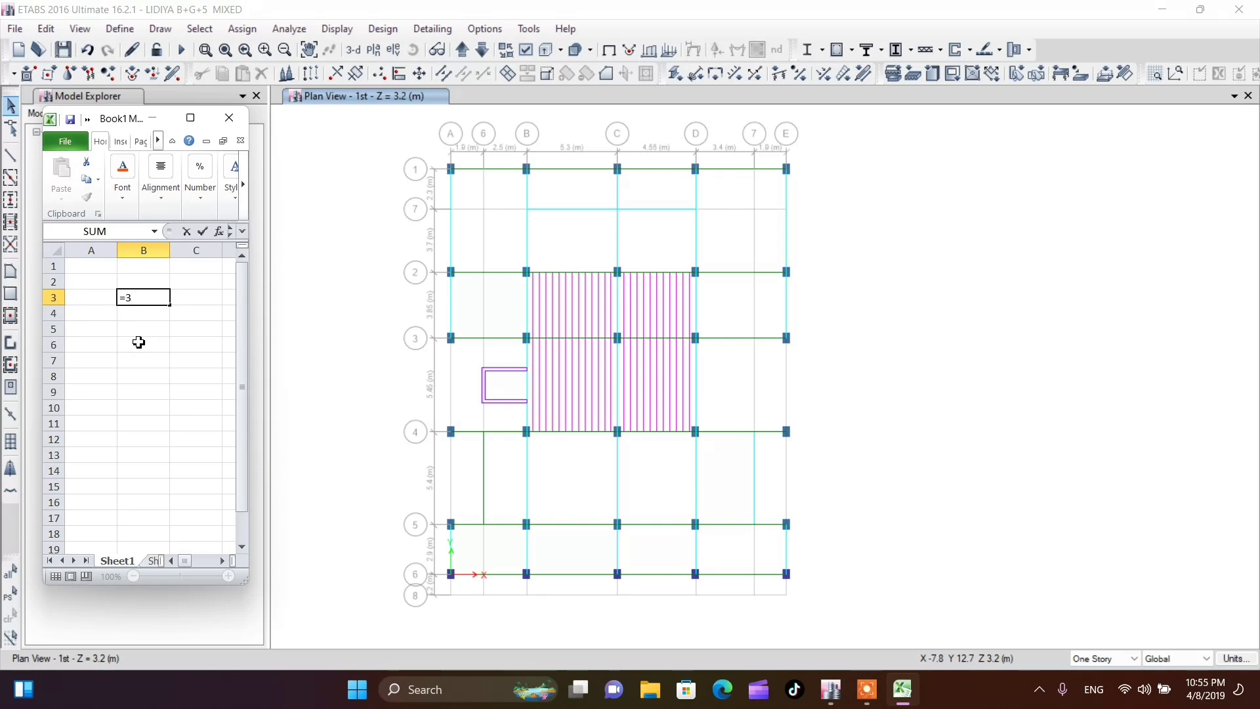
type("KN/M")
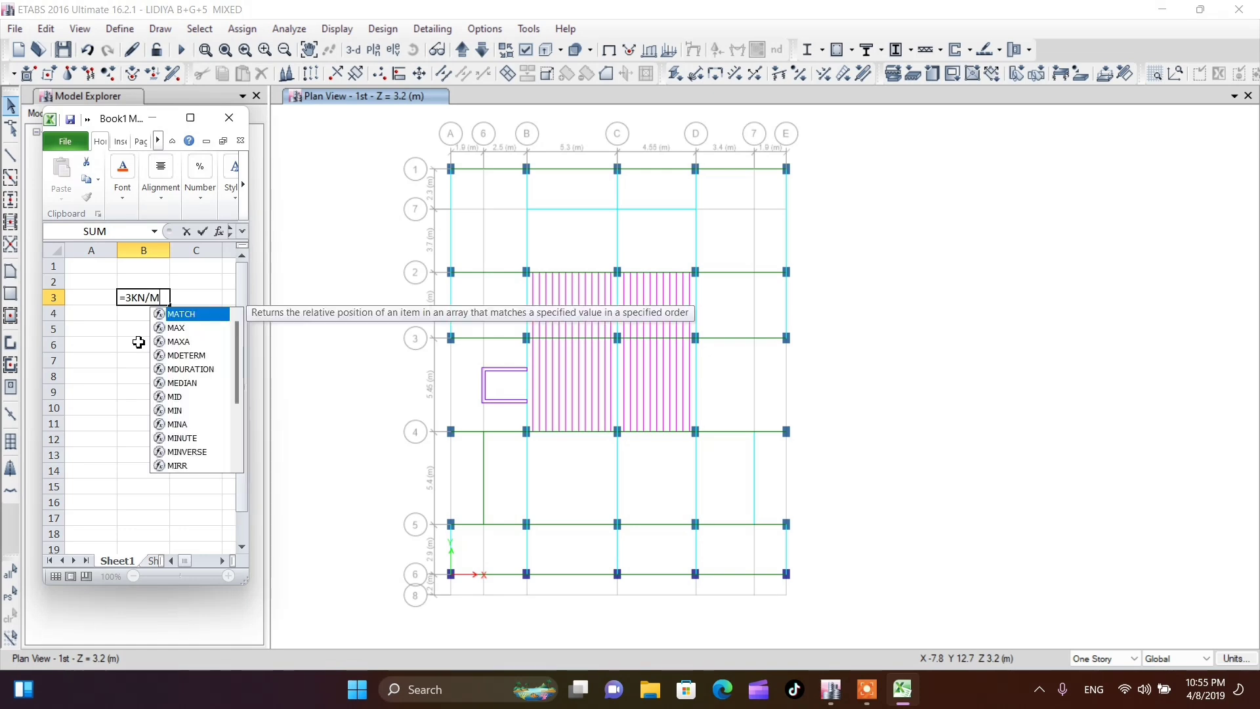
key("BackSpace")
type("m ")
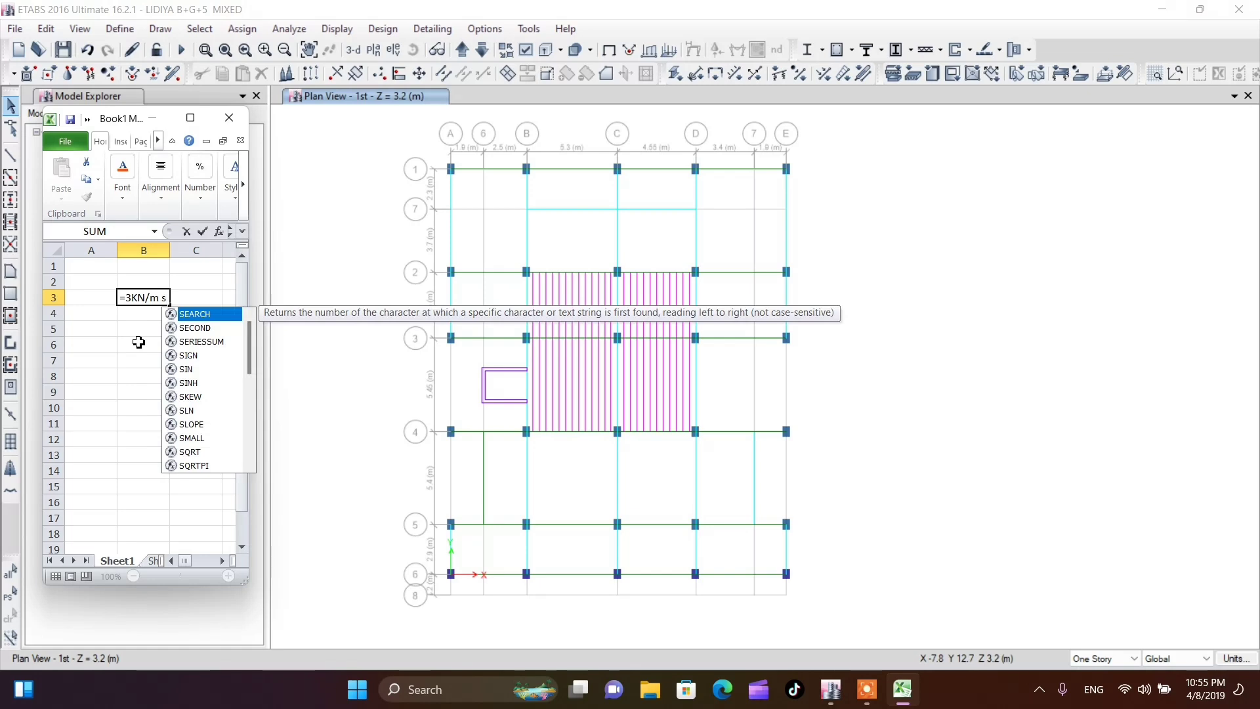
type("2")
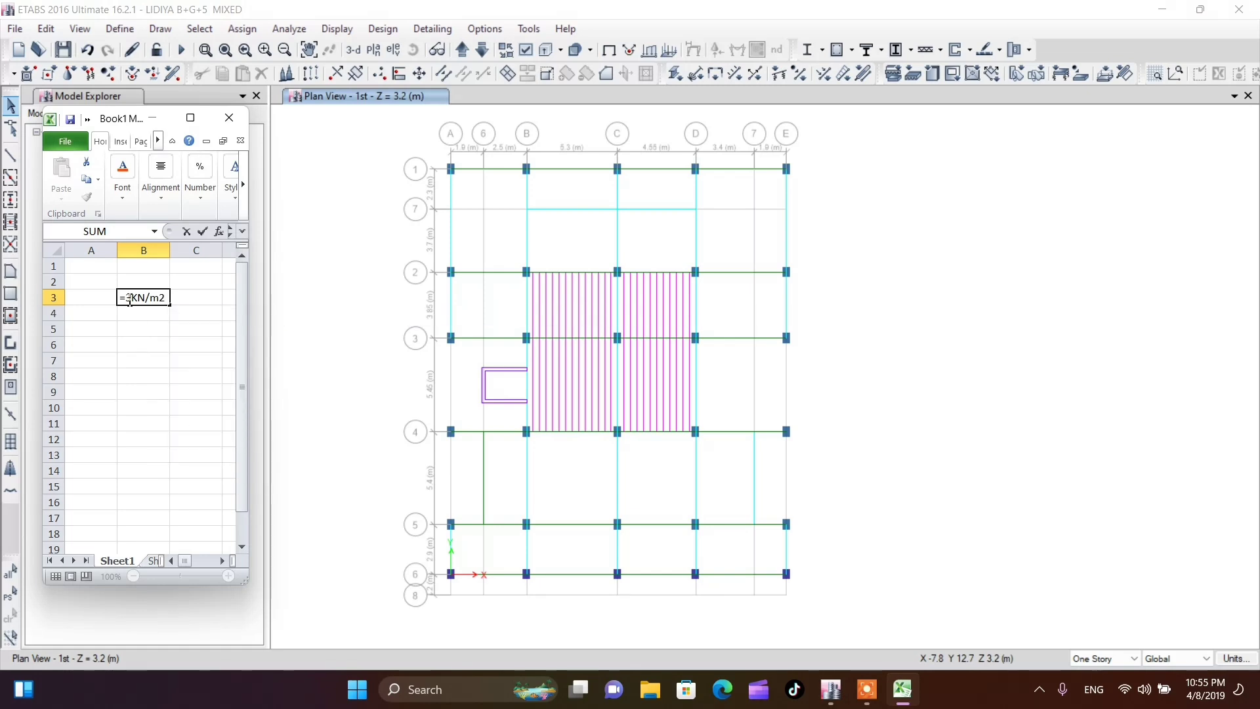
key("BackSpace")
Calculate the rib line load of 1.8 in cell B4 with a formula that multiplies 3 by the load width
left_click(128, 314)
type("=3*")
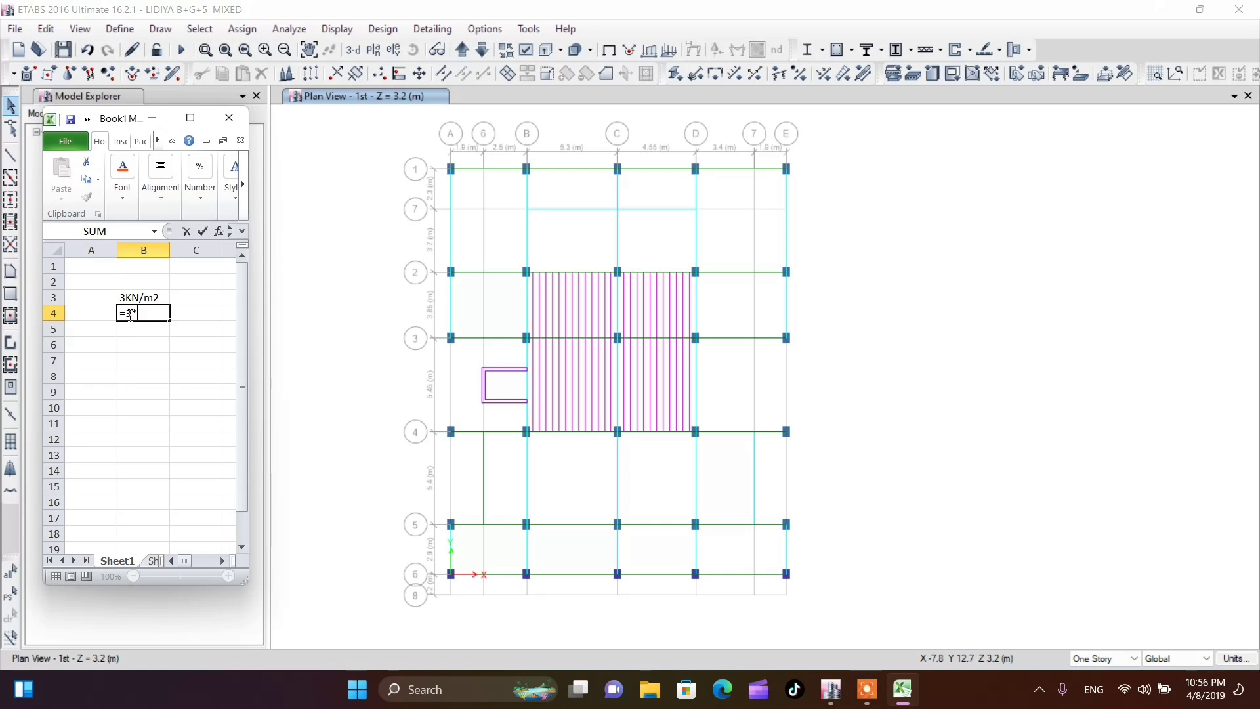
type("0.6")
key("Return")
Try to enter the line load with its unit as =1.8KN/M in cell B5, and abandon the entry
type("=")
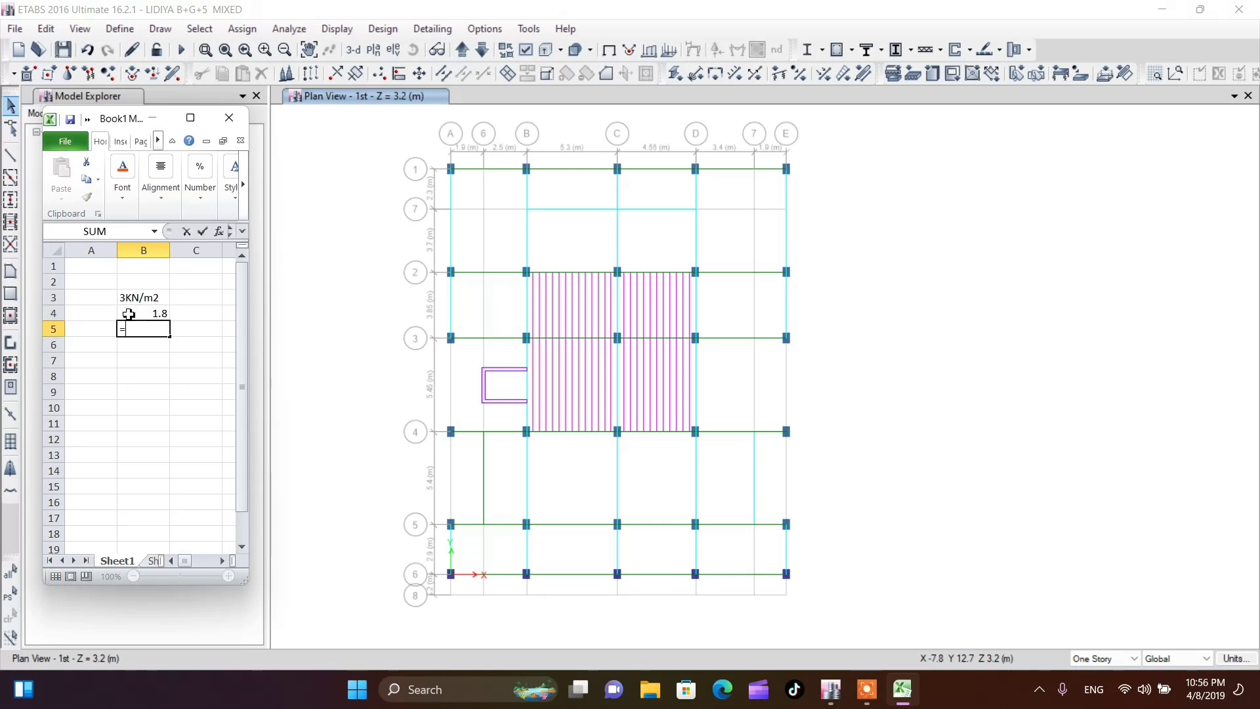
type("1.8KN/M")
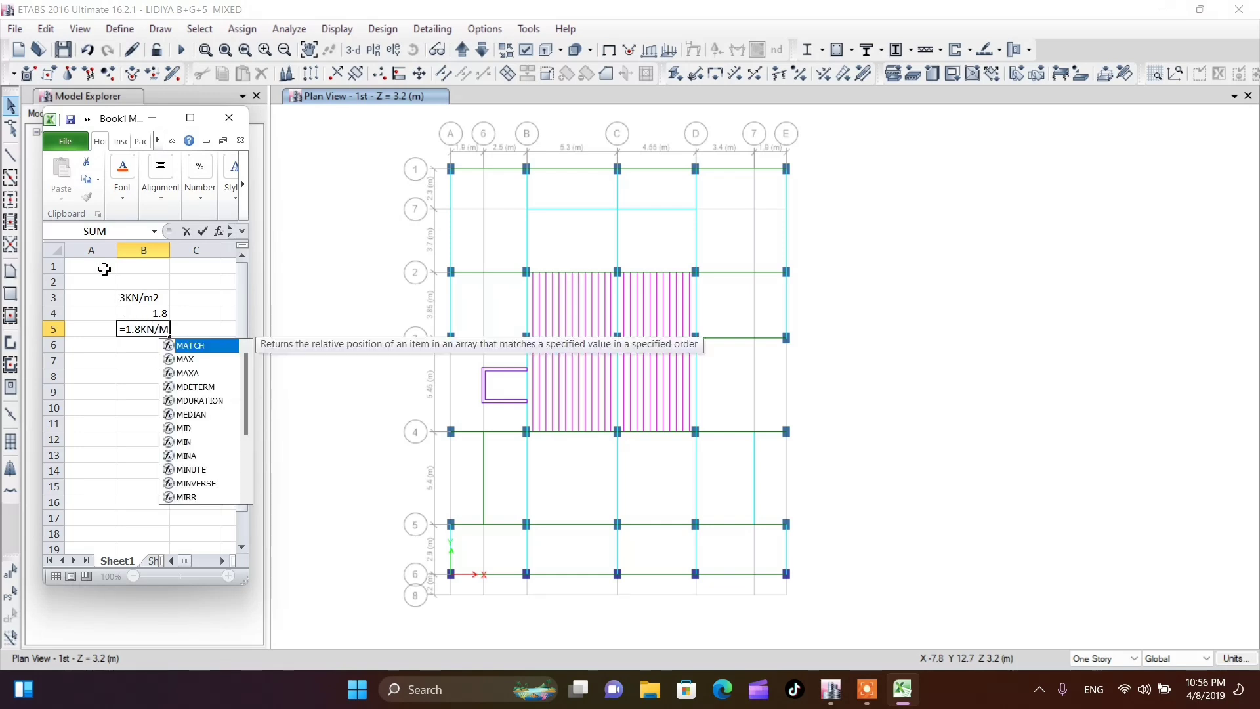
key("Return")
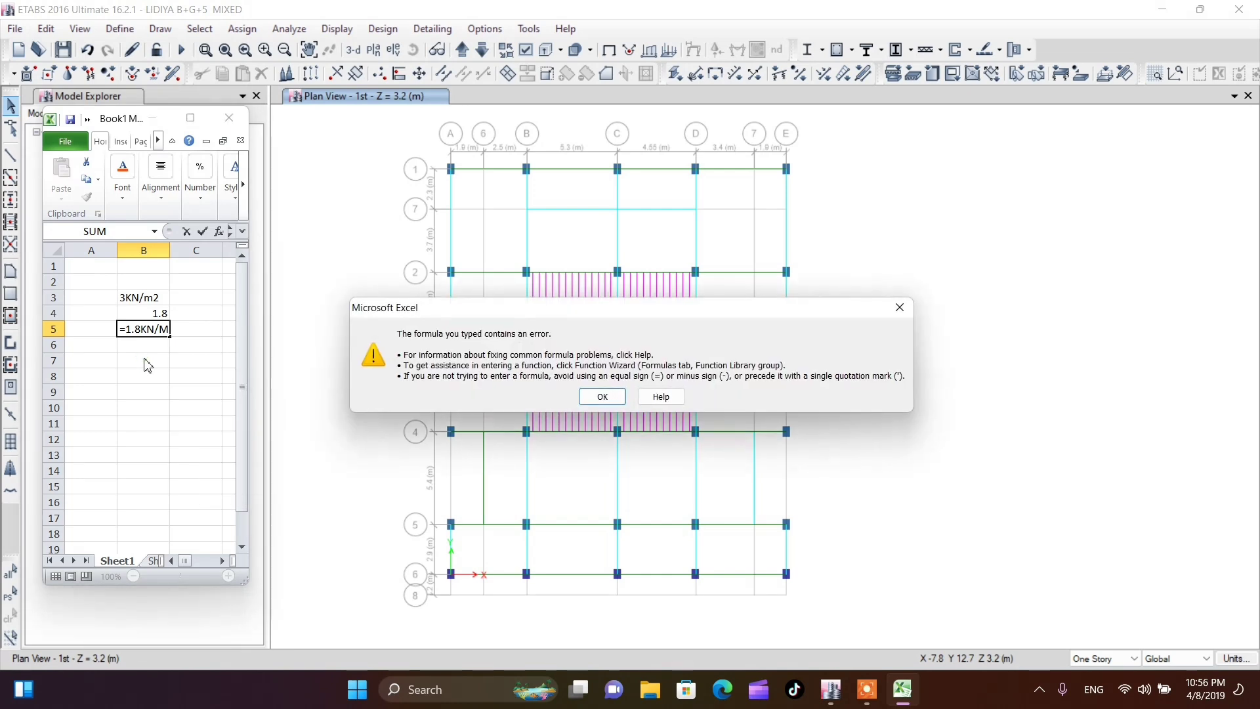
left_click(900, 310)
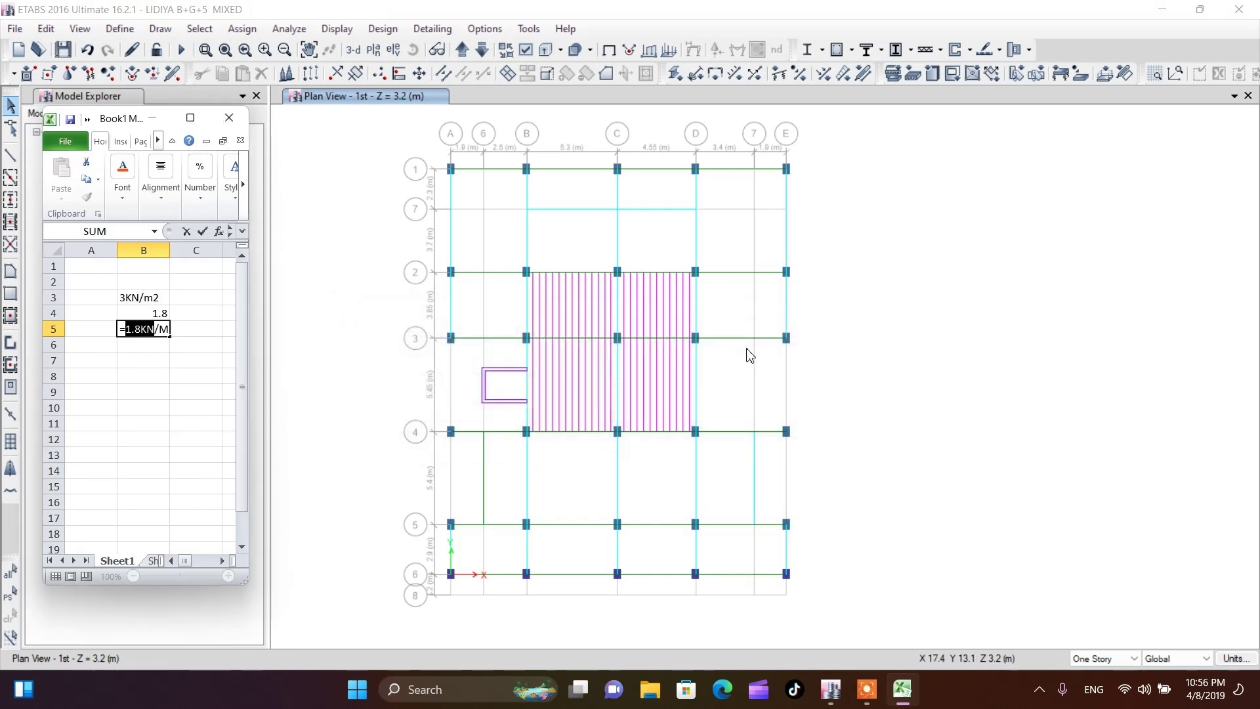
key("Escape")
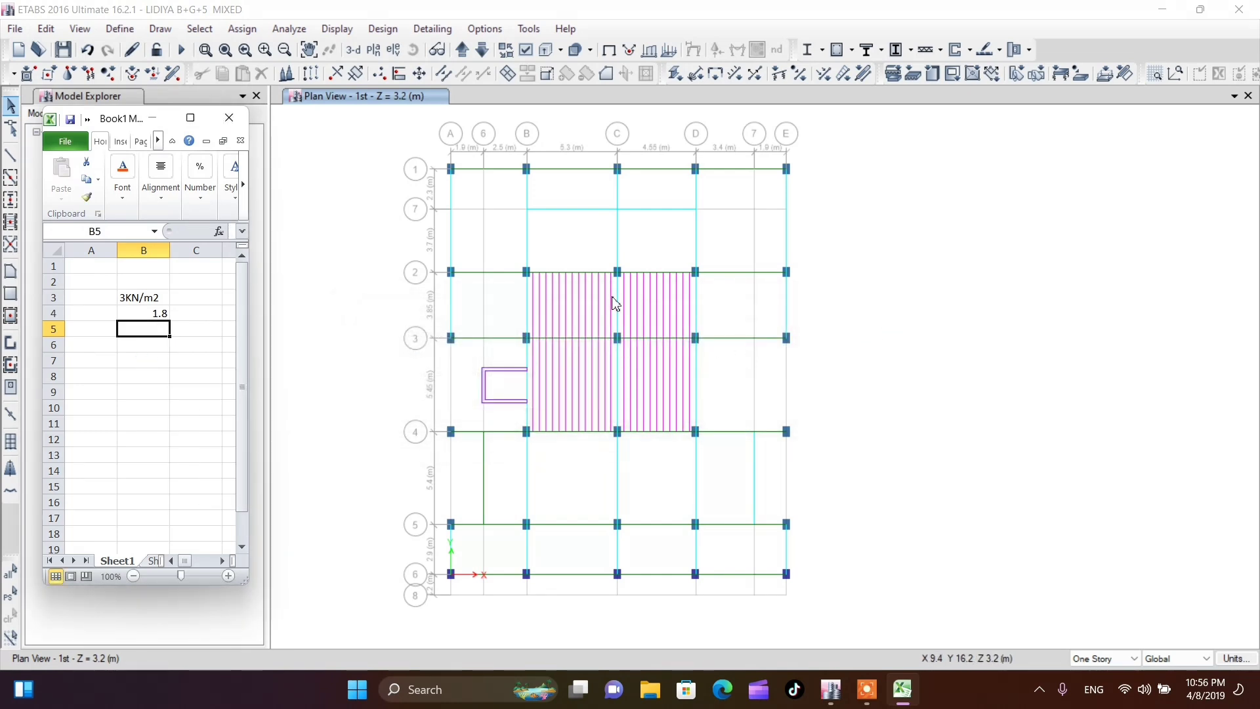
Switch to ETABS and assign a 1.8 kN/m uniform gravity load in pattern PL to all ribs between grids B–D and 2–4, replacing existing loads
left_click_drag(613, 297, 537, 309)
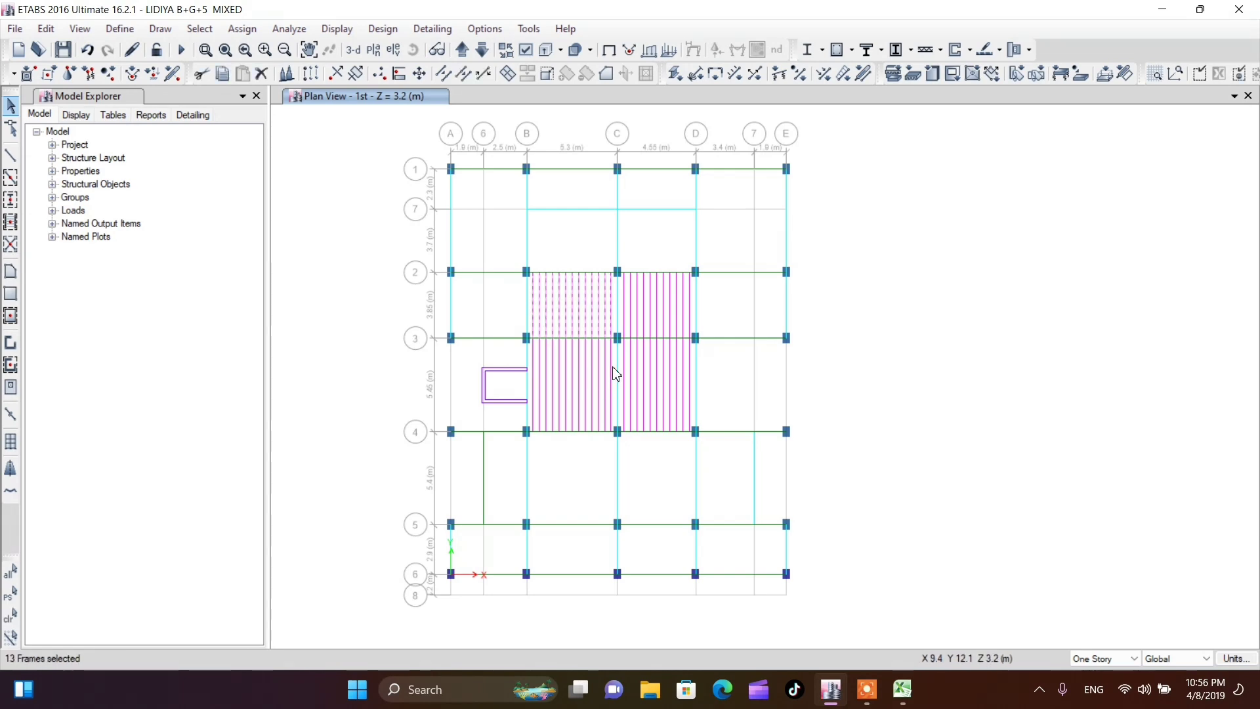
left_click_drag(613, 366, 532, 382)
left_click_drag(692, 366, 622, 378)
left_click_drag(692, 309, 623, 311)
left_click(242, 29)
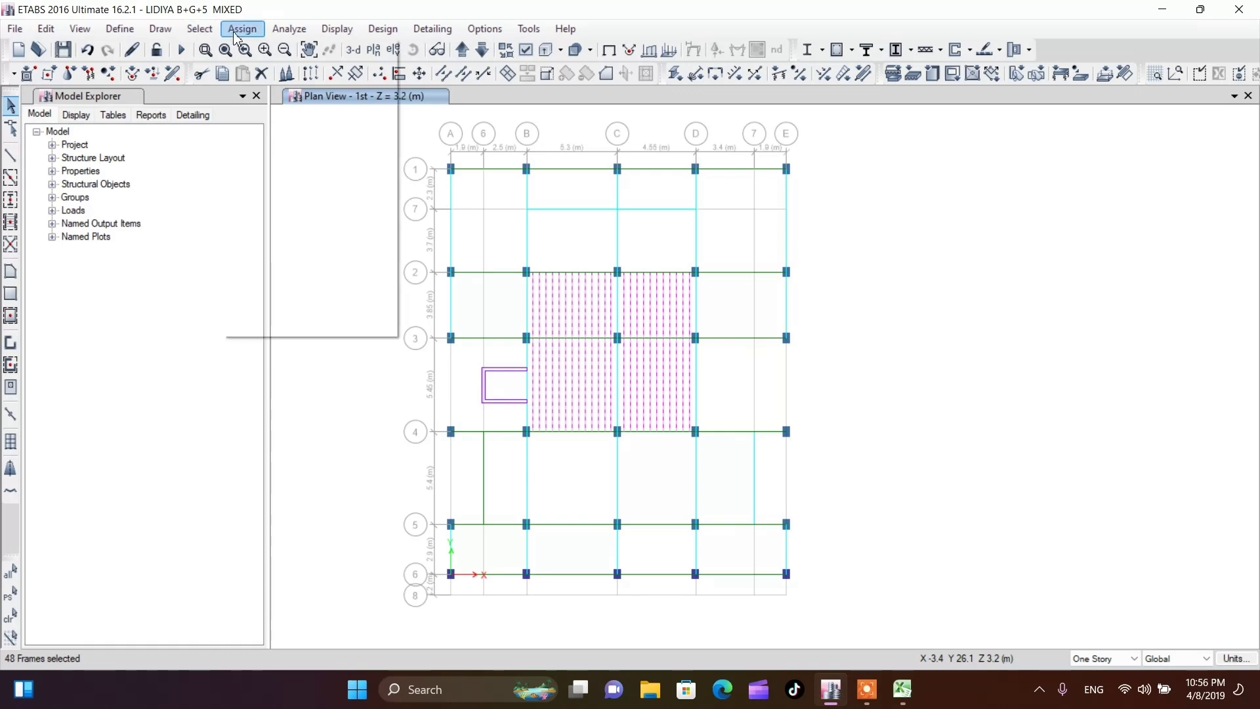
mouse_move(277, 190)
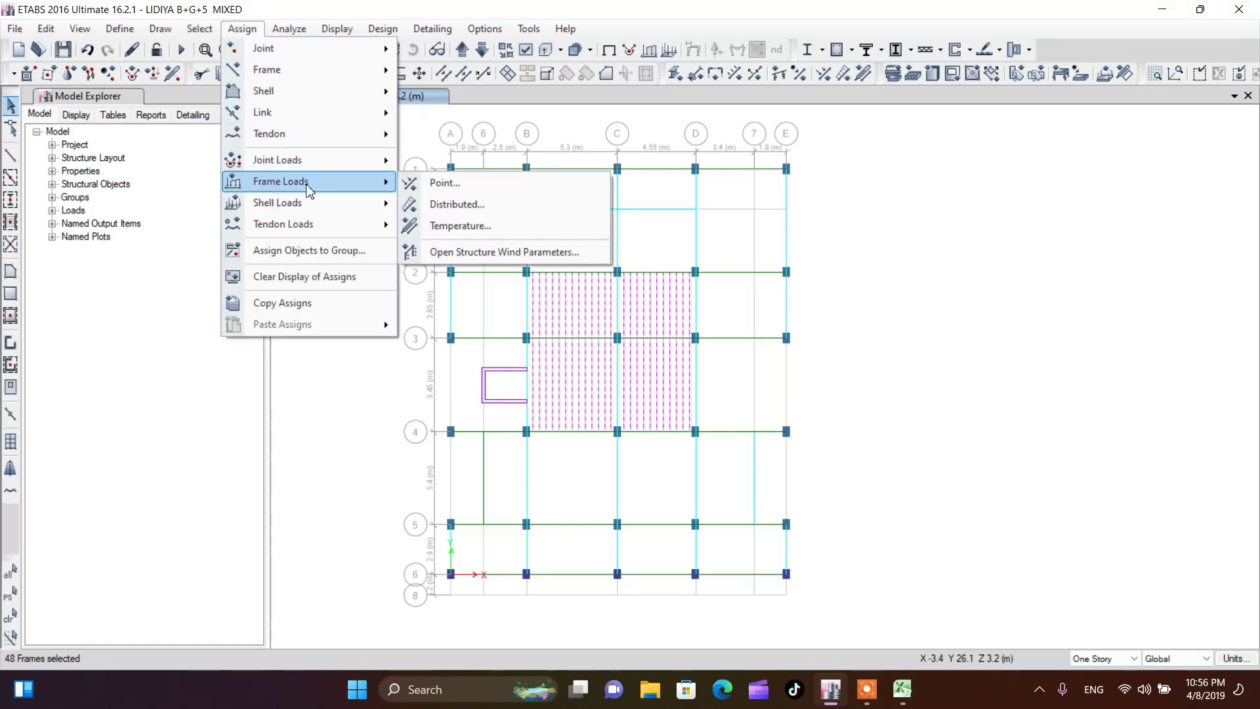
left_click(457, 205)
left_click(632, 261)
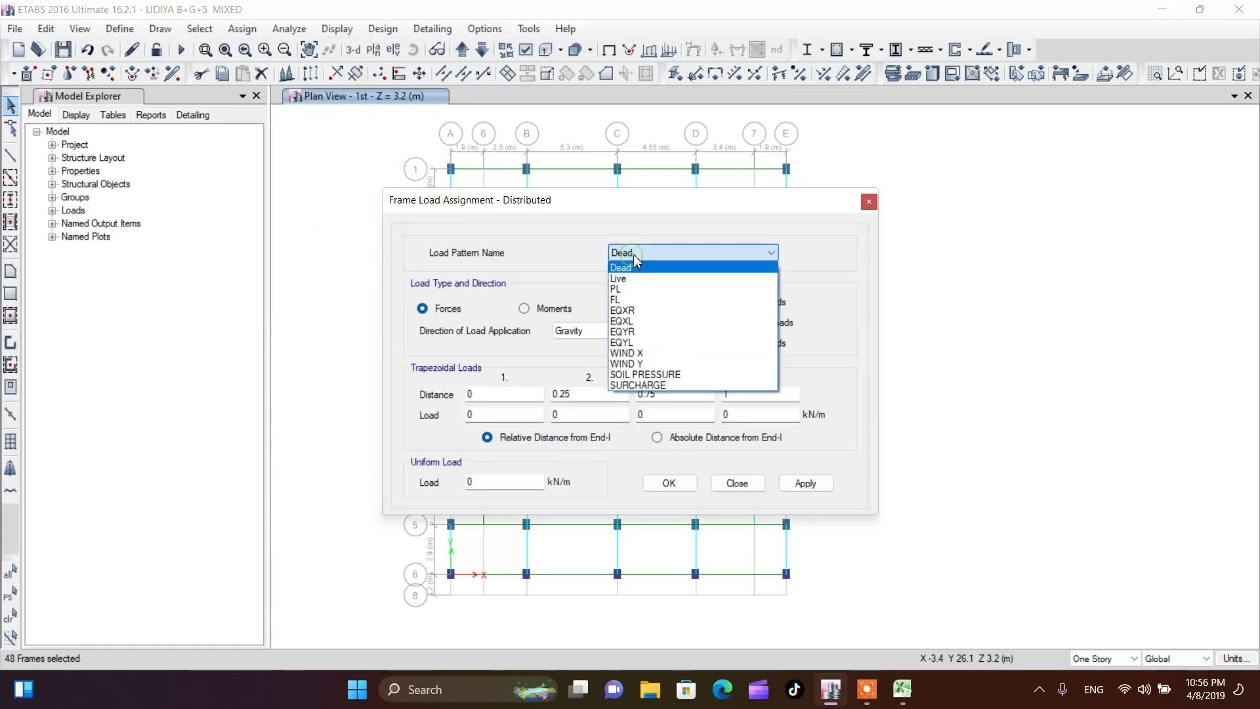
left_click(629, 292)
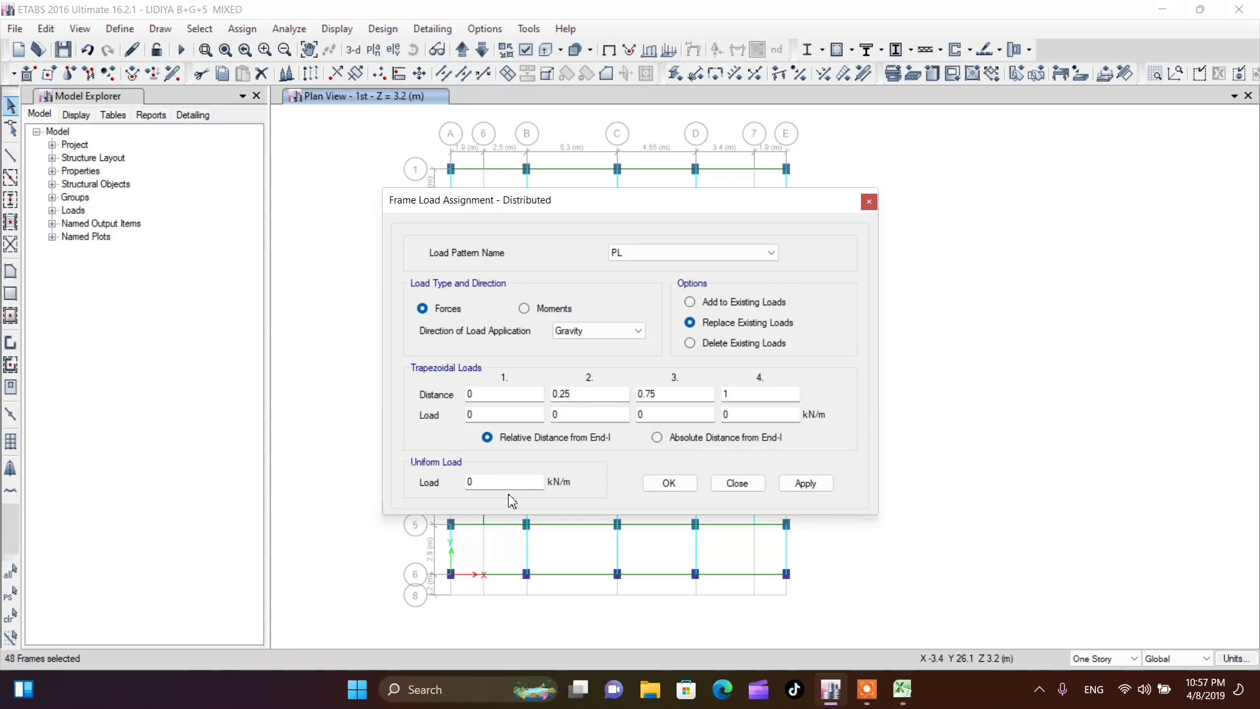
double_click(471, 484)
left_click(669, 483)
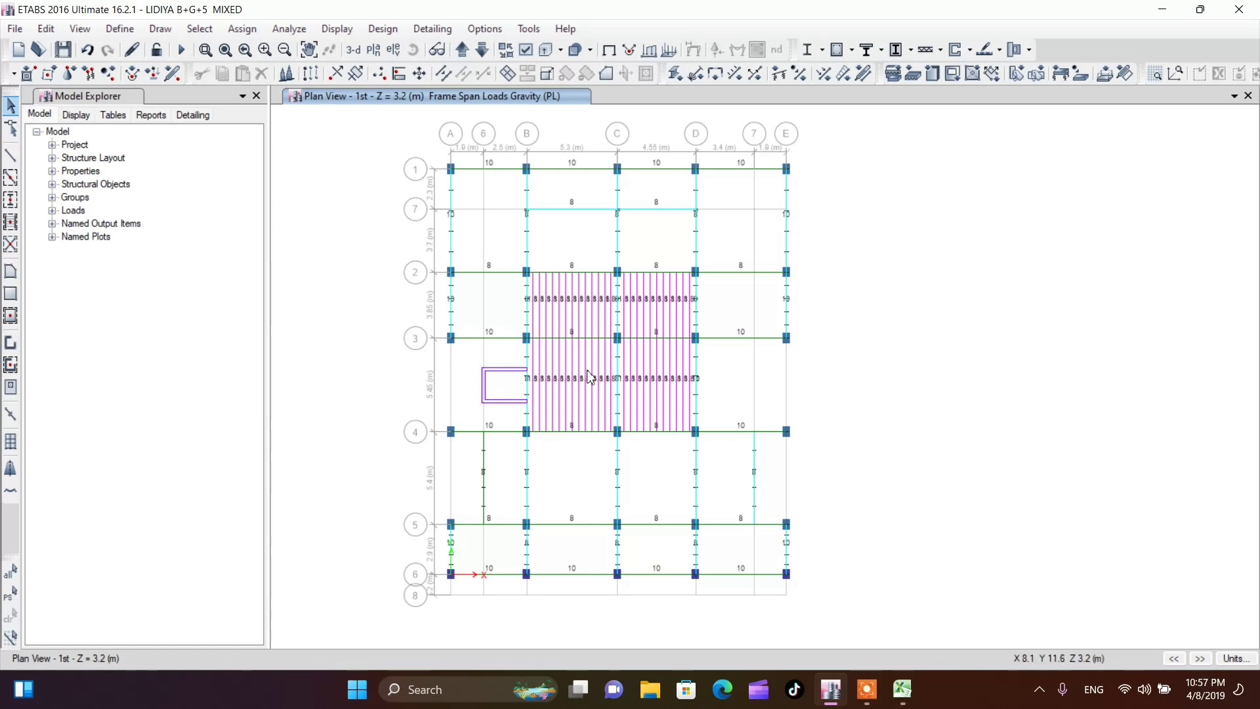
Examine the PL loads on the ribs, picking out the beams on grids 2 and 3 between B and D and clearing the selection
scroll(571, 355, "up", 3)
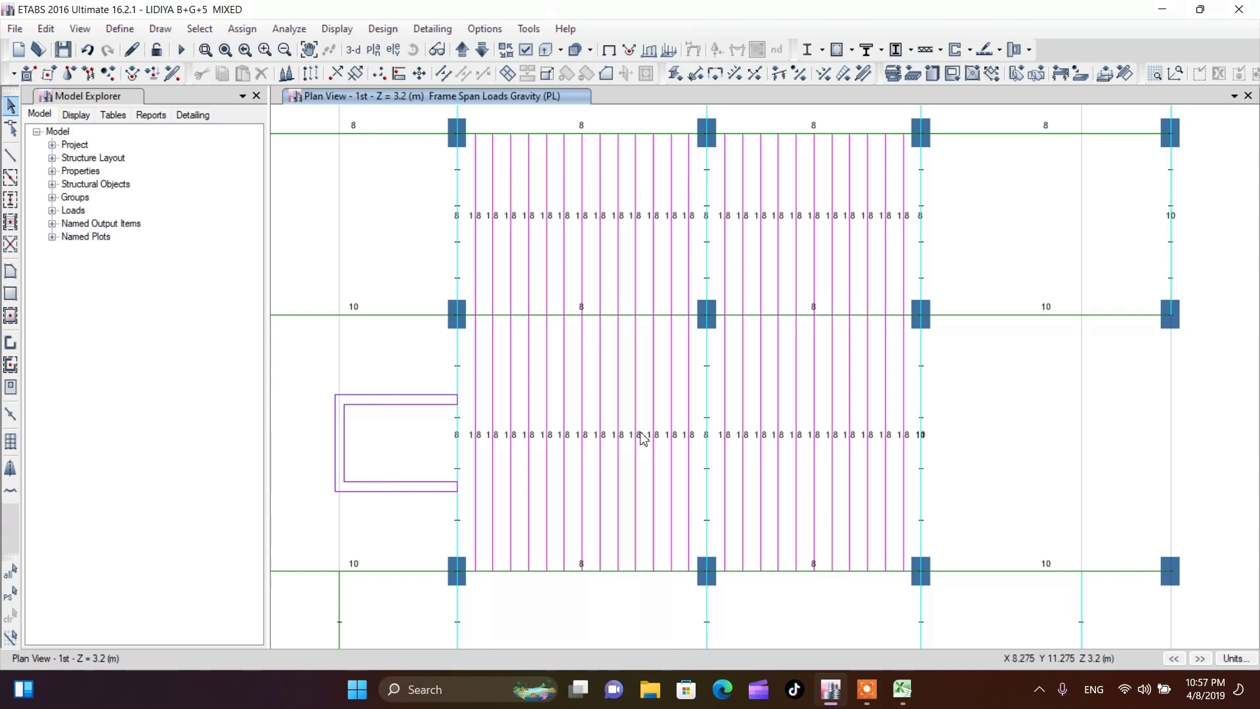
left_click(581, 134)
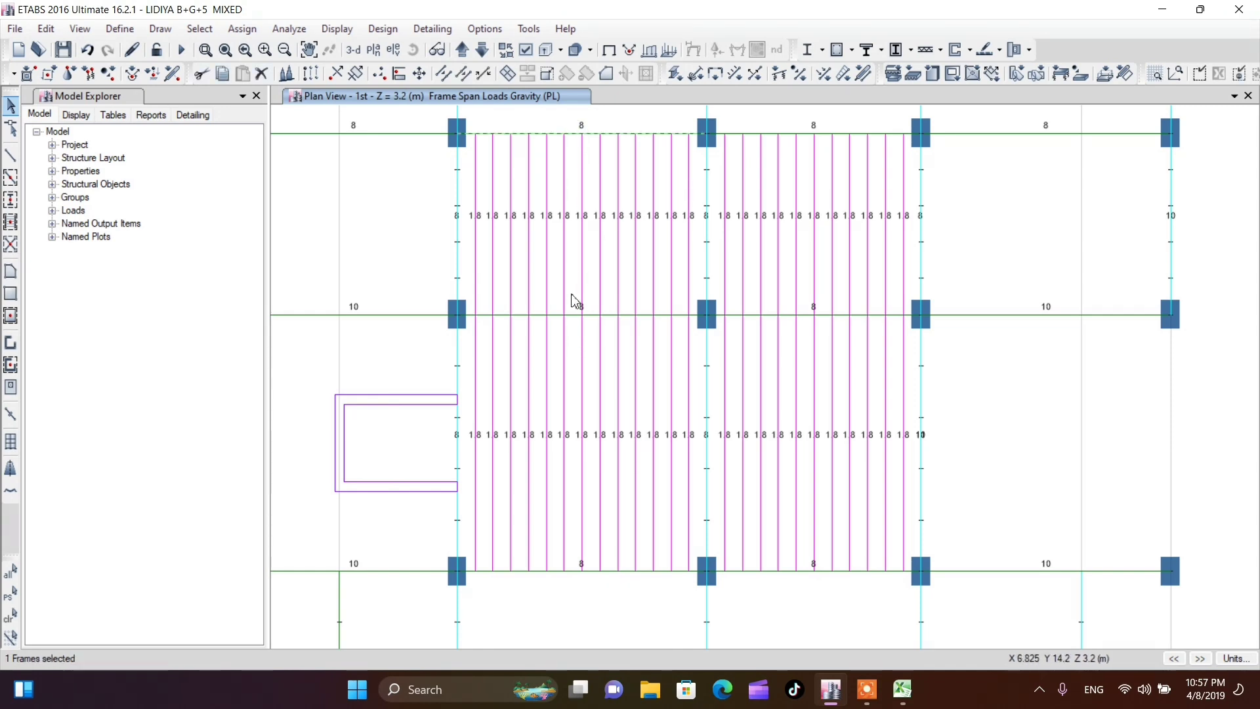
left_click(576, 314)
left_click(748, 316)
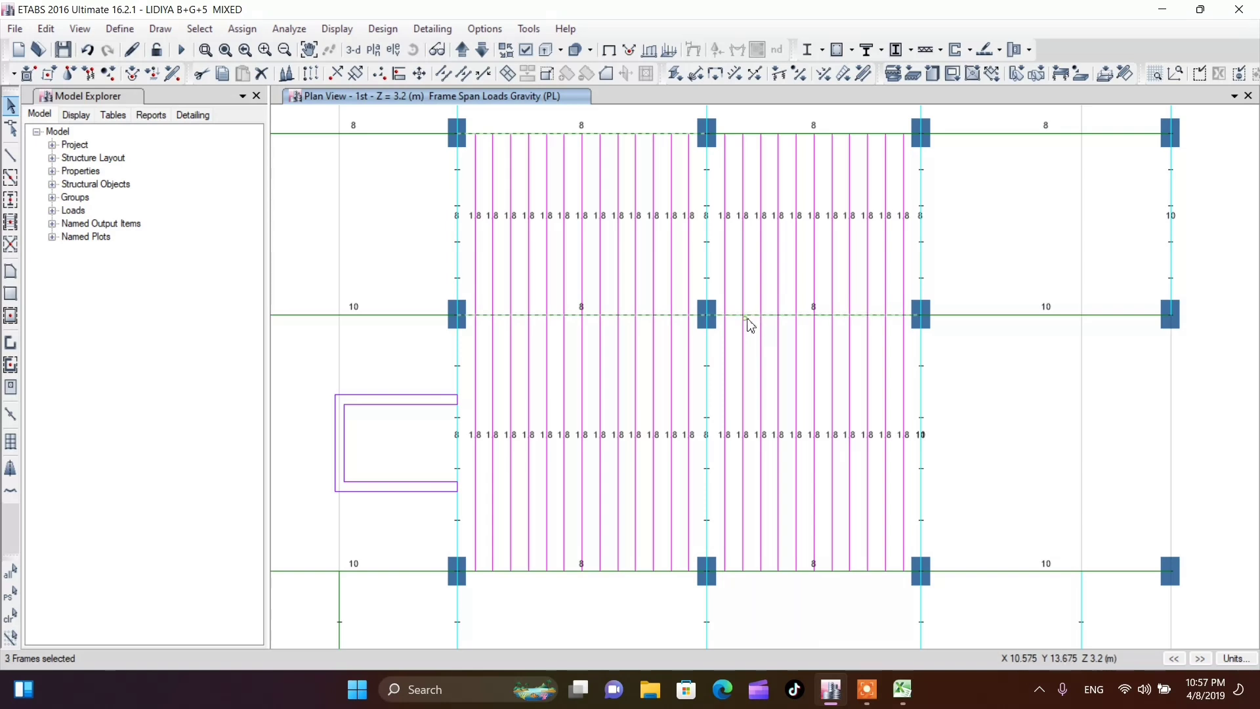
left_click(768, 134)
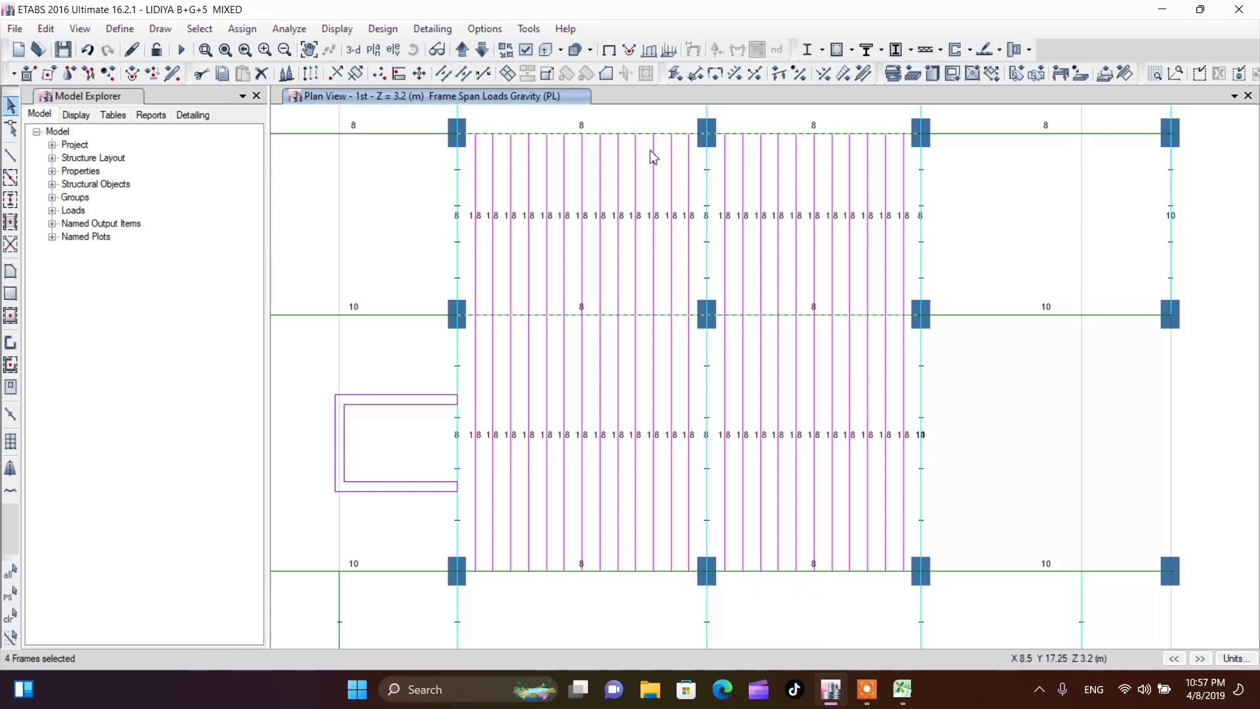
key("ctrl+q")
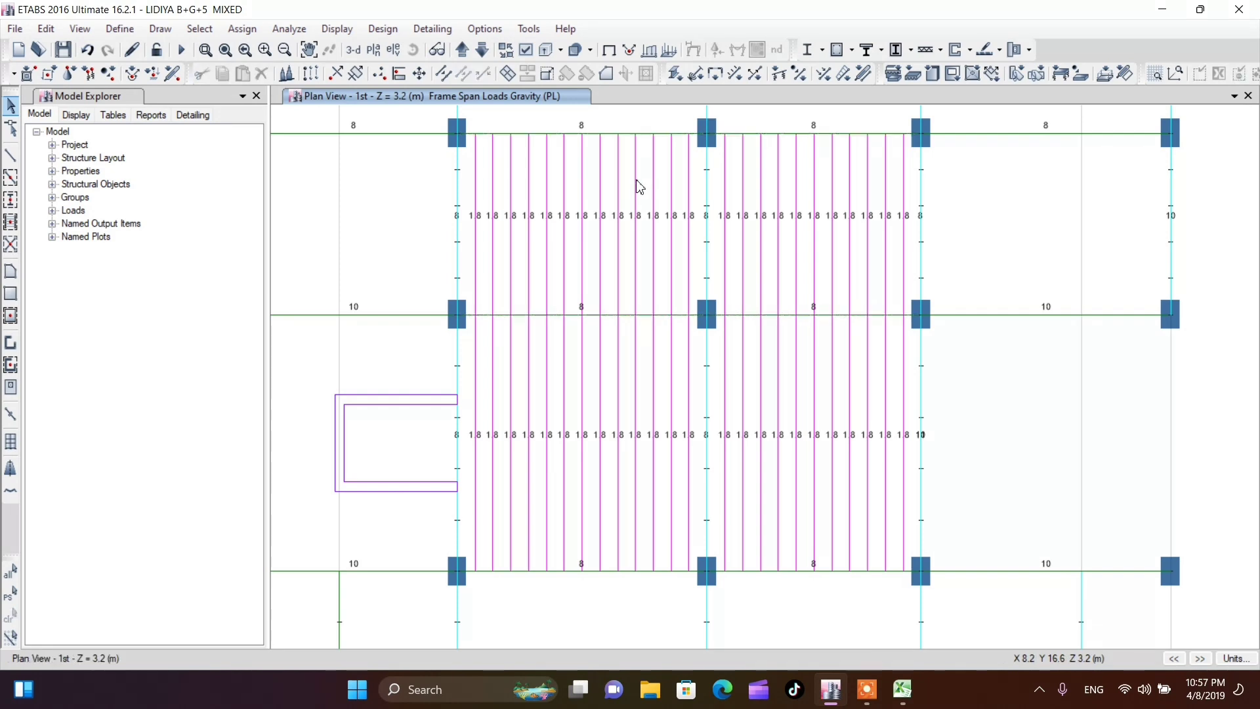